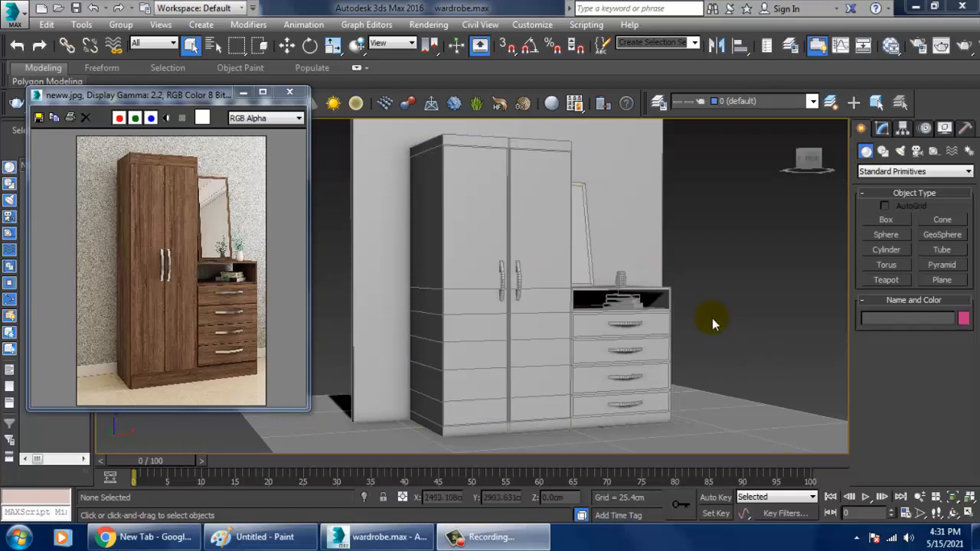
Step: Set the production renderer to V-Ray Adv 3.30.05 in the render setup
click(435, 25)
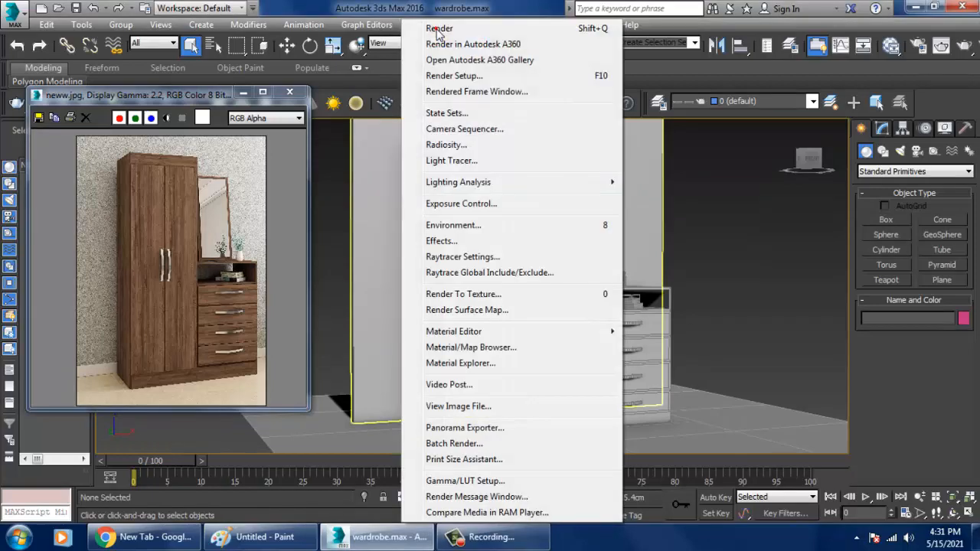
click(472, 76)
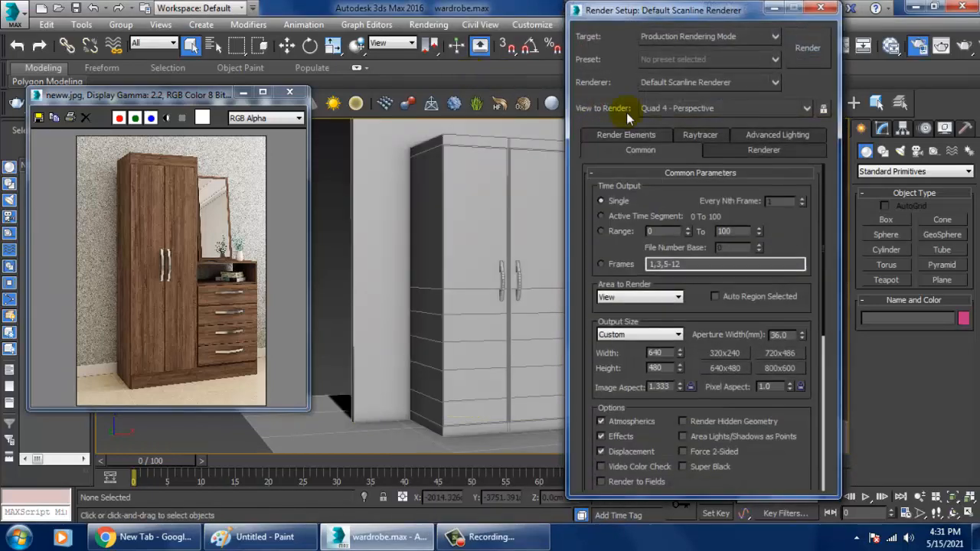
click(711, 83)
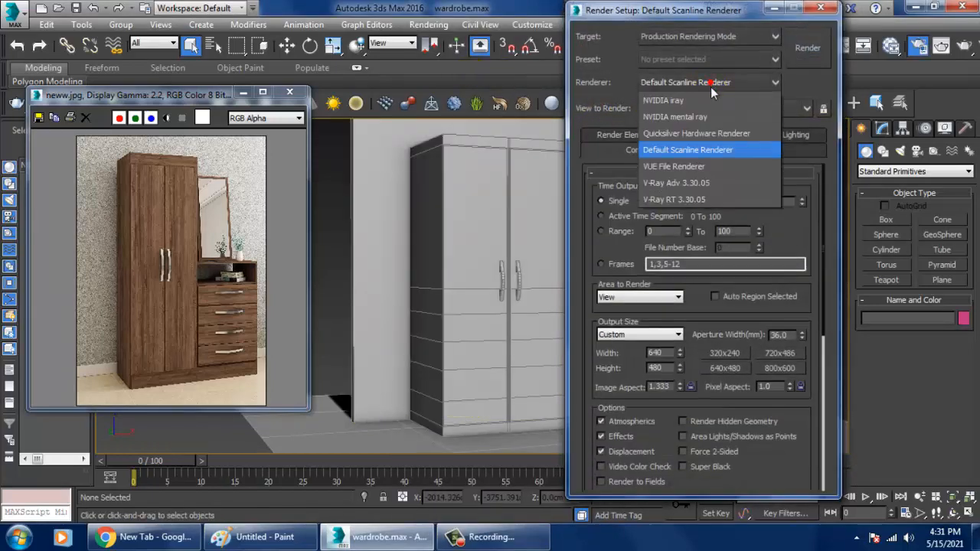
click(713, 183)
Step: Enable Force 2-Sided, set the output size to the HDTV (video) preset, and close the render setup
click(700, 438)
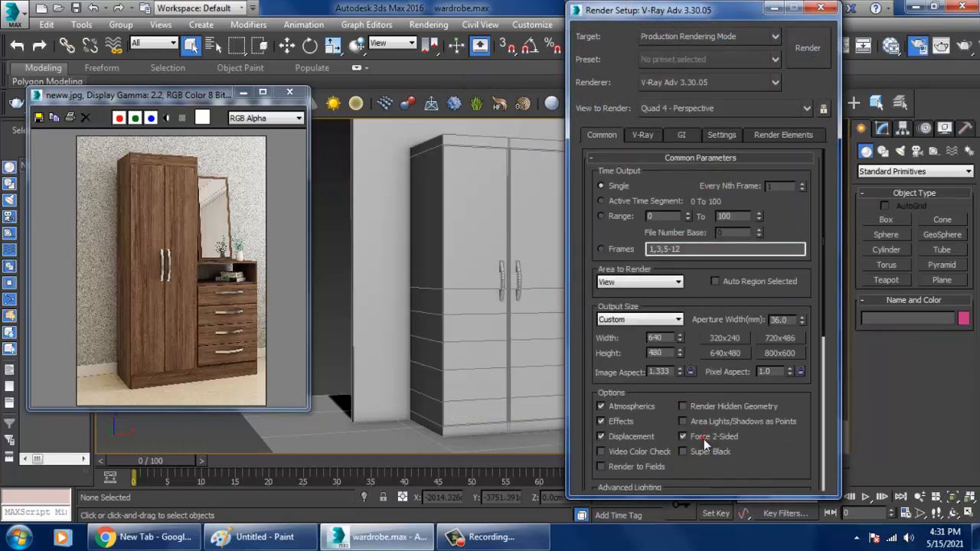
click(624, 320)
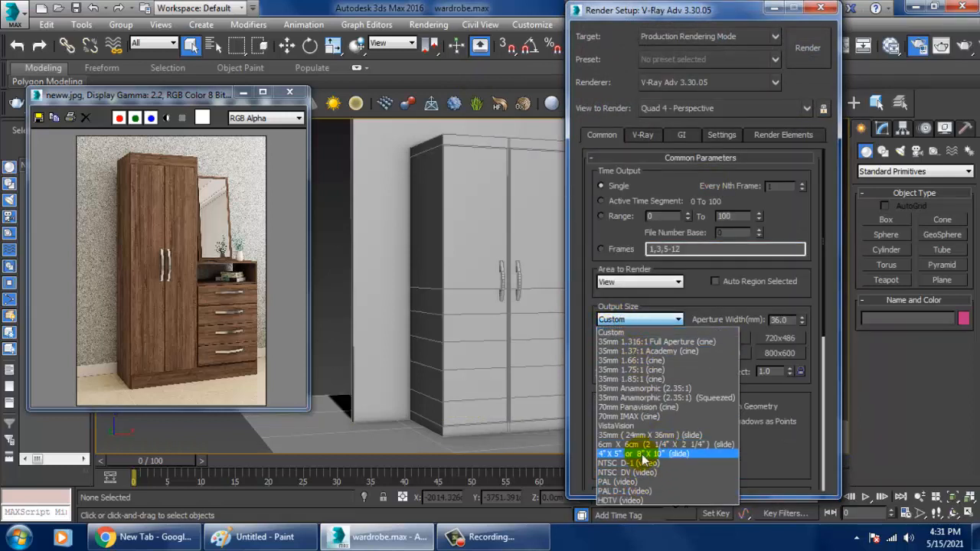
click(650, 499)
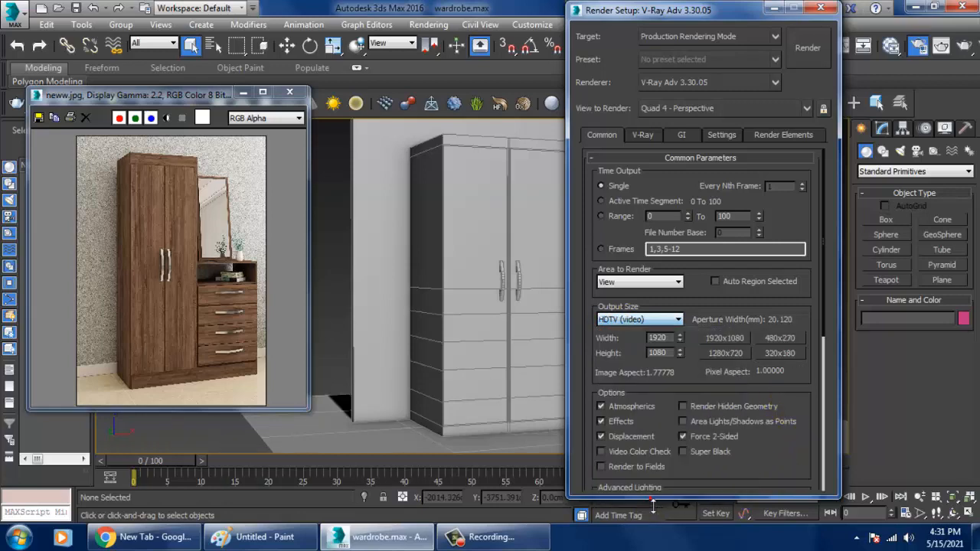
click(821, 9)
Step: Select the floor plane, add a VRayMtl node in the Slate Material Editor, and open its parameters
alt+middle_drag(733, 372, 632, 252)
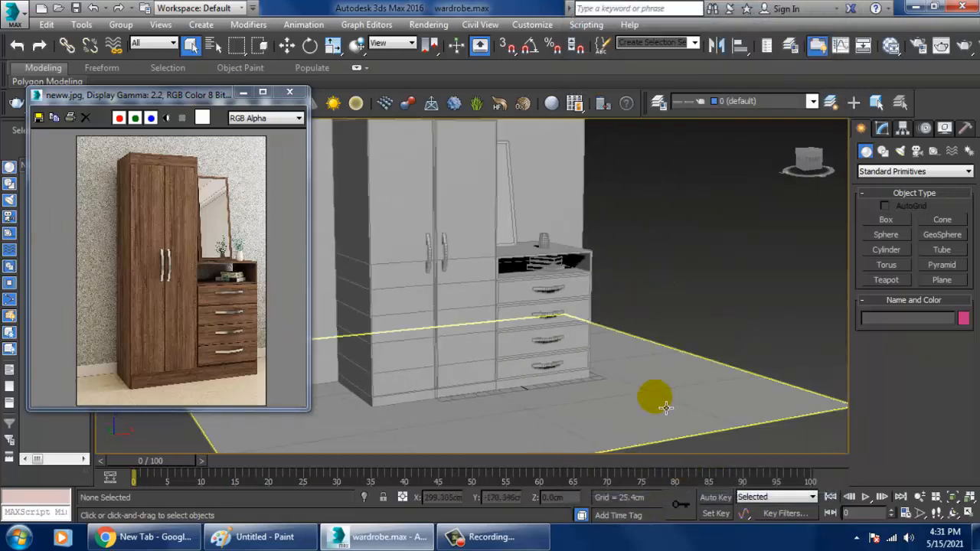
click(656, 400)
alt+middle_drag(667, 363, 705, 367)
key(m)
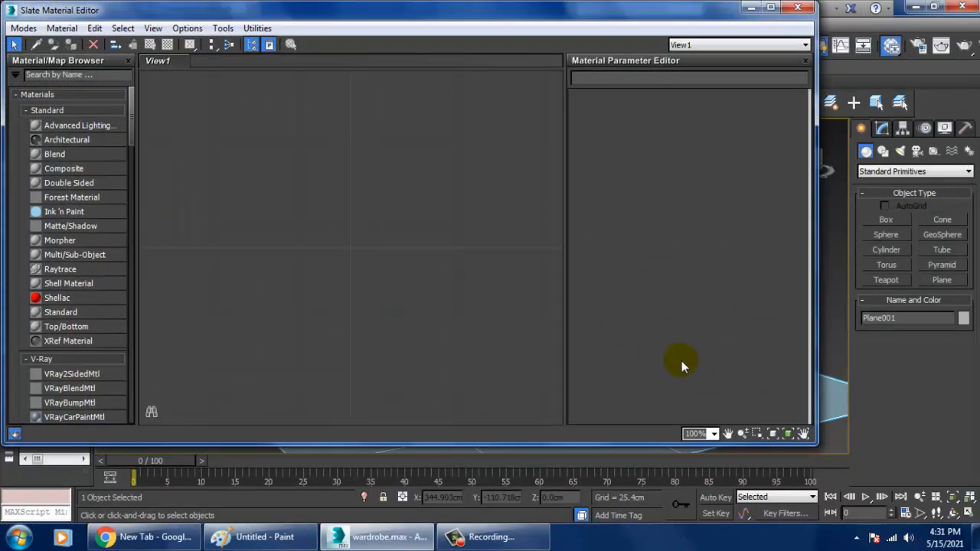
drag(131, 135, 129, 196)
drag(73, 147, 396, 157)
double_click(337, 150)
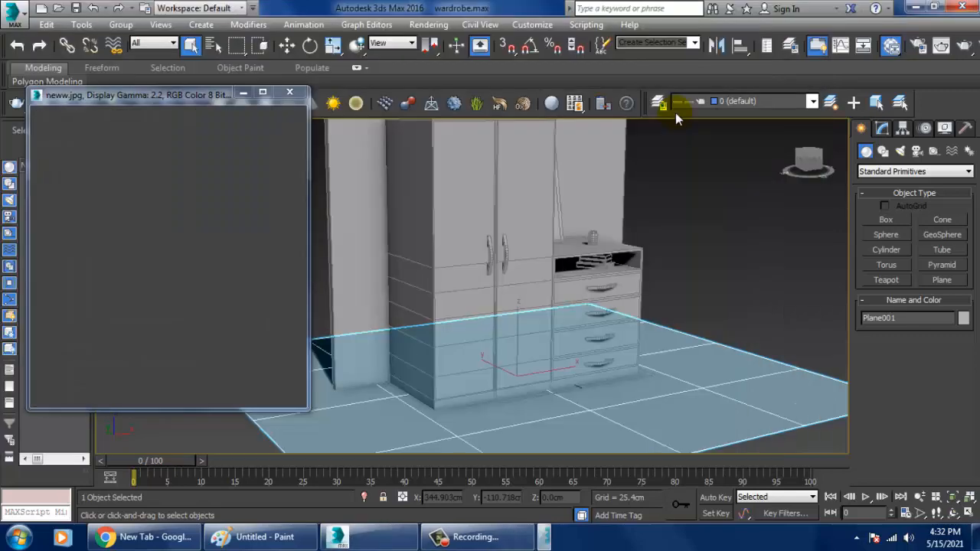
Step: Add a Bitmap to the floor material's Diffuse channel and browse to the ward folder on the desktop
click(676, 113)
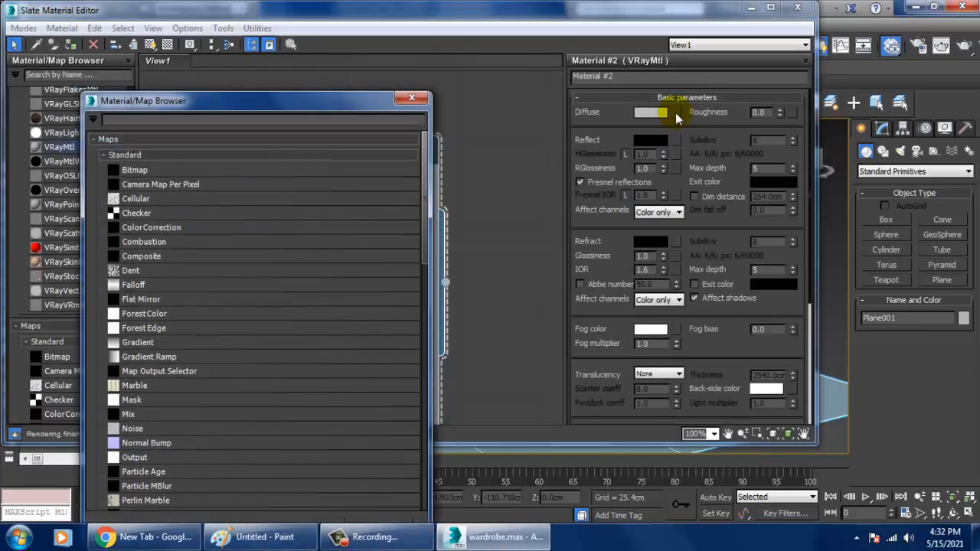
double_click(158, 170)
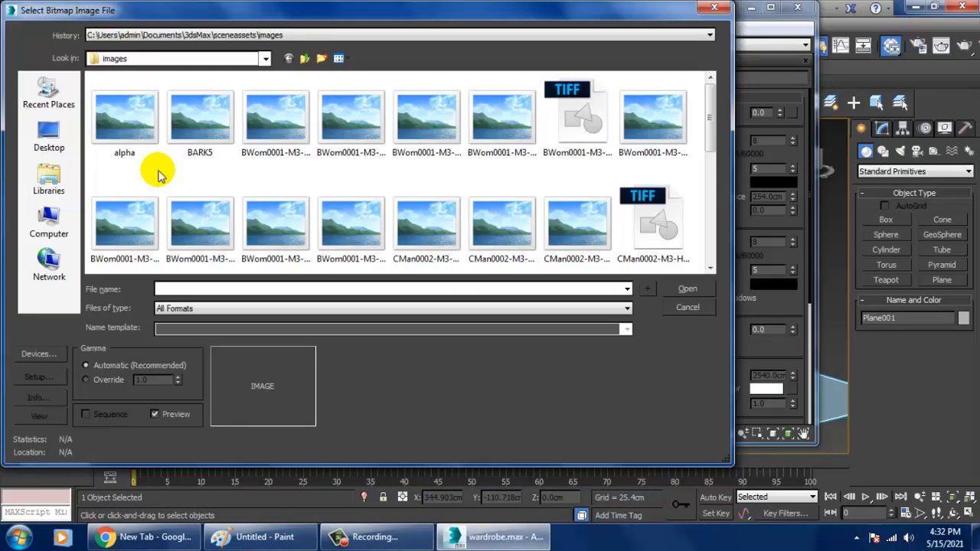
click(49, 136)
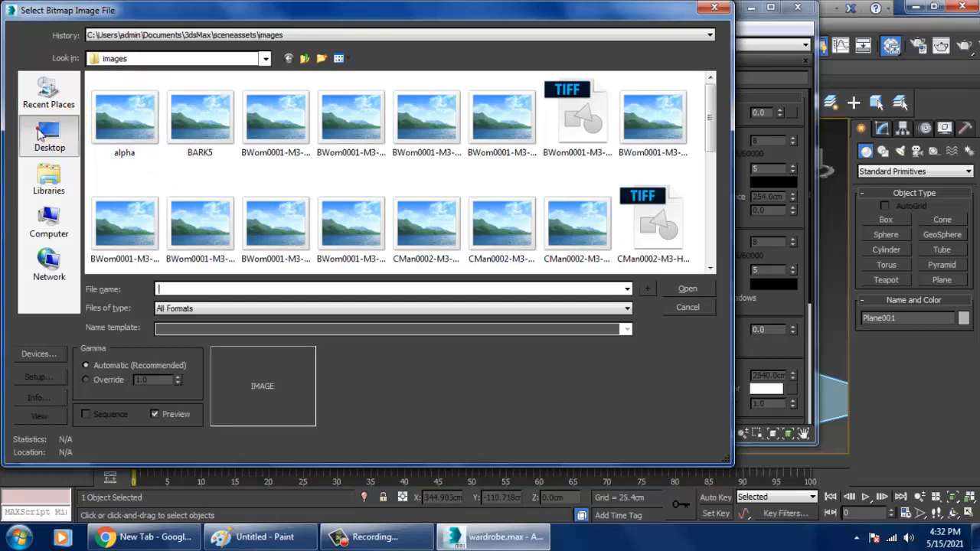
double_click(300, 84)
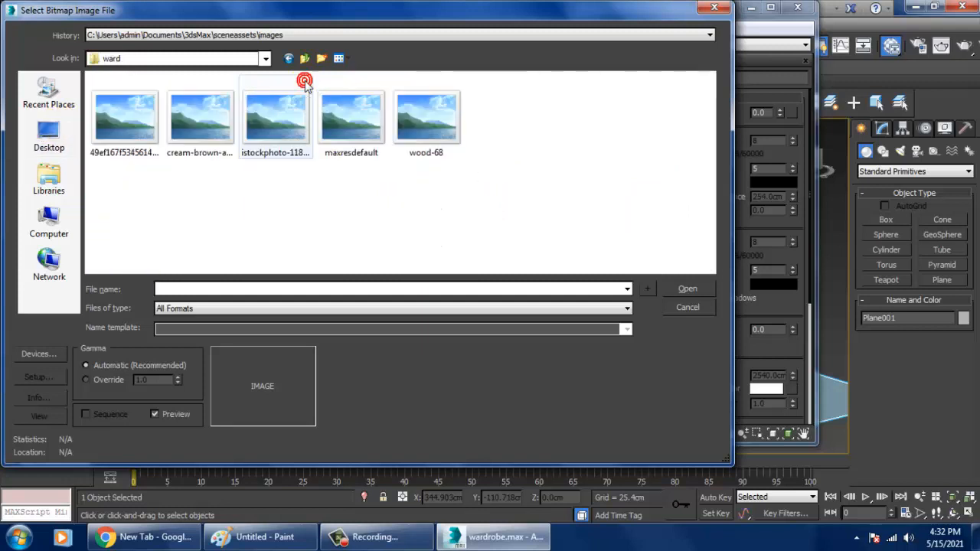
Step: Preview the texture images in the ward folder, viewing the istockphoto and cream-brown marble images at full size
click(447, 125)
click(350, 120)
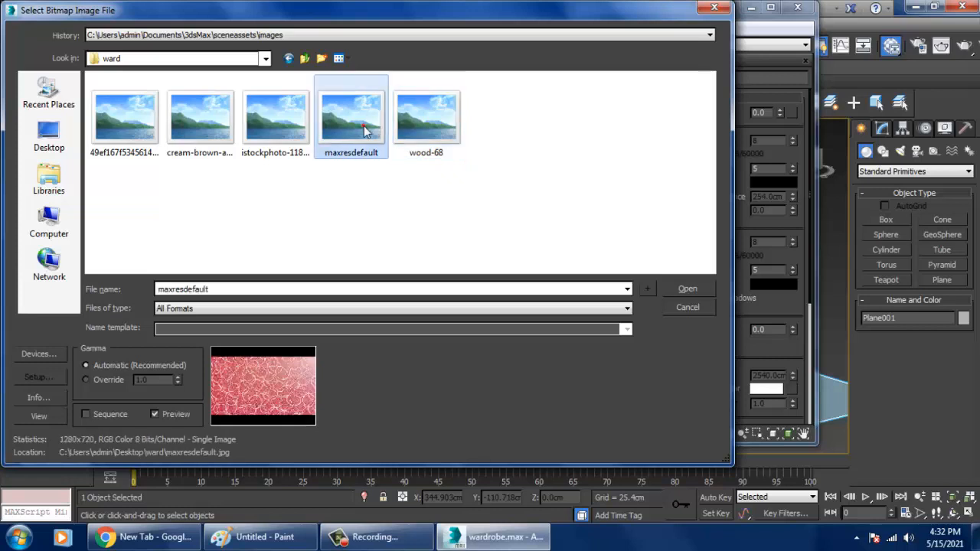
click(275, 120)
click(198, 132)
click(126, 116)
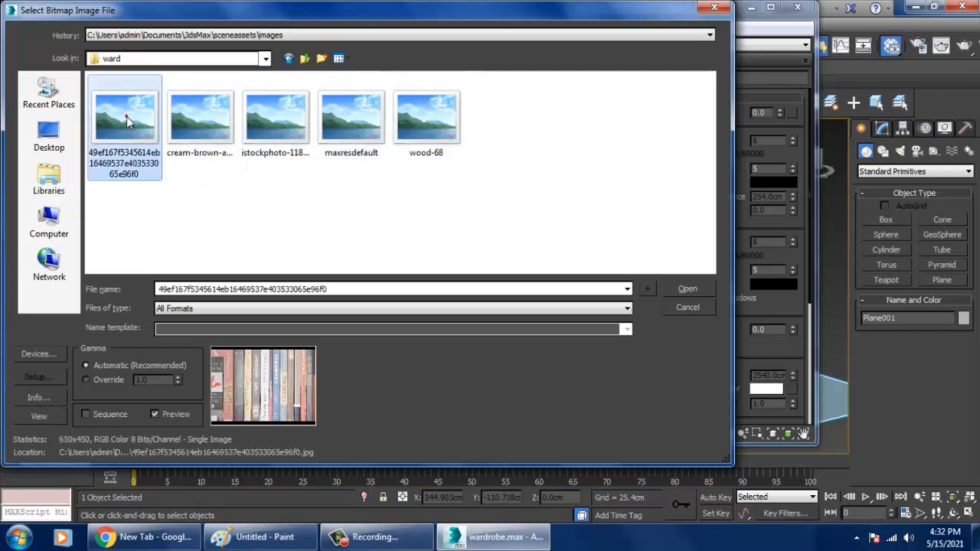
click(183, 119)
click(266, 124)
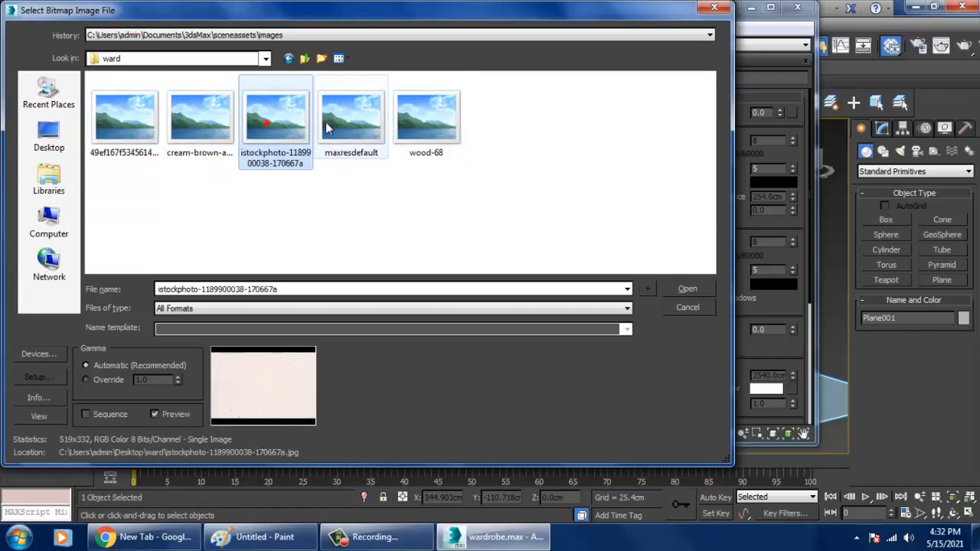
click(352, 119)
click(417, 115)
click(186, 121)
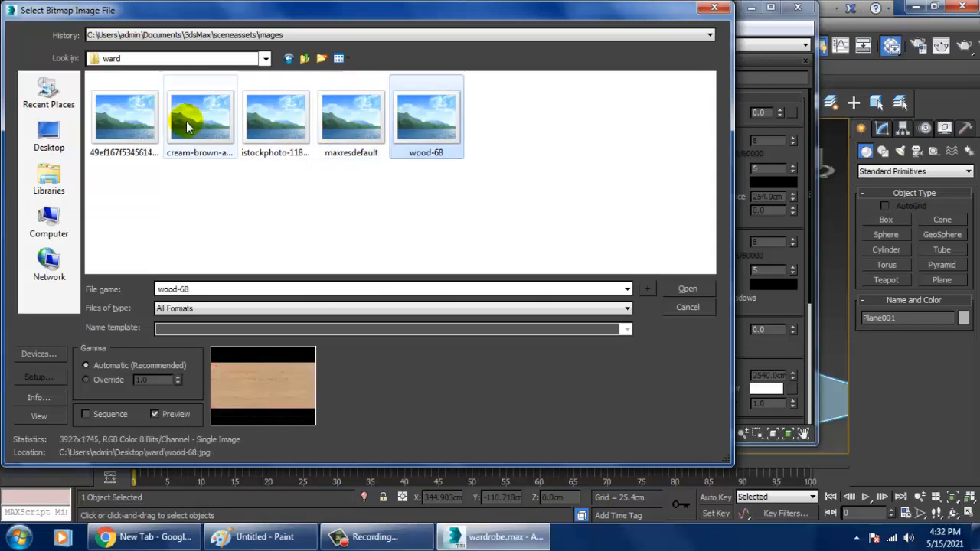
click(264, 134)
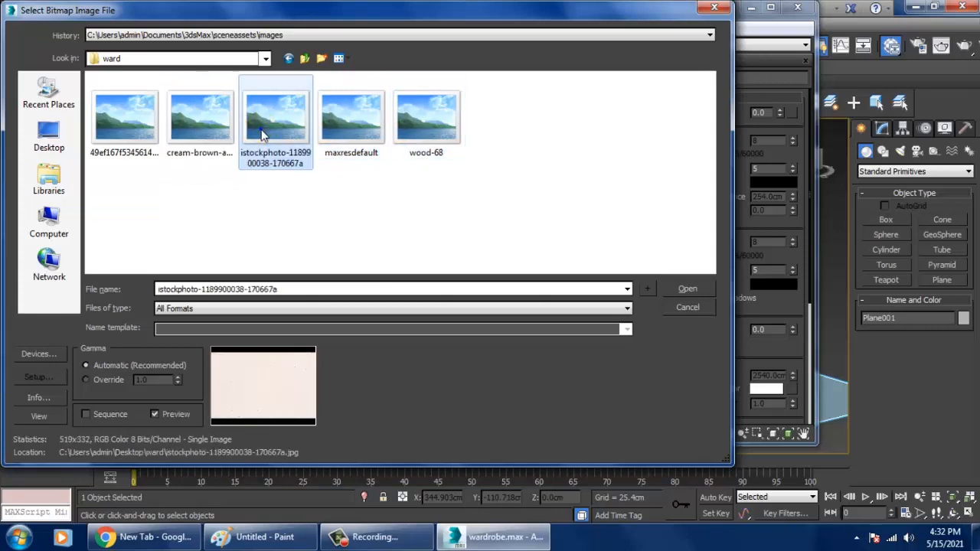
right_click(261, 130)
click(305, 157)
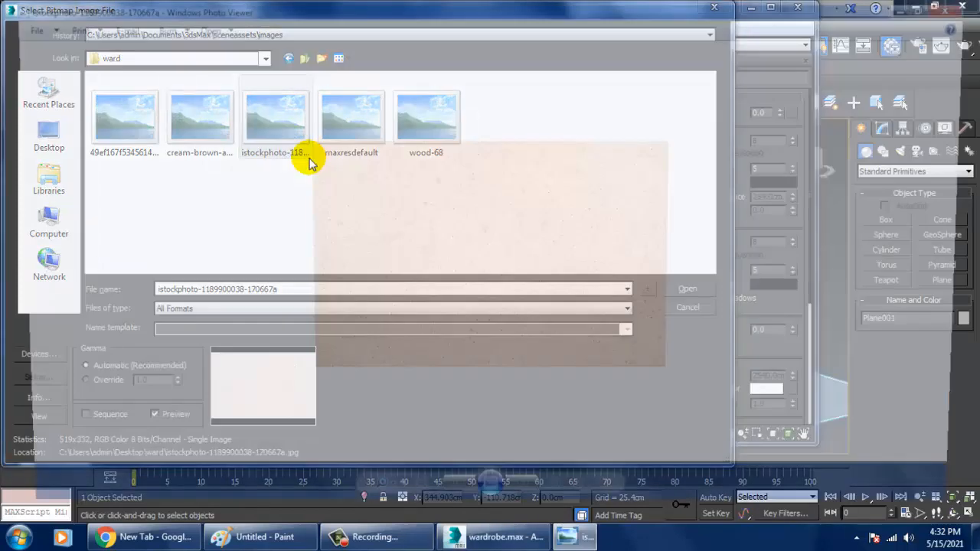
key(Left)
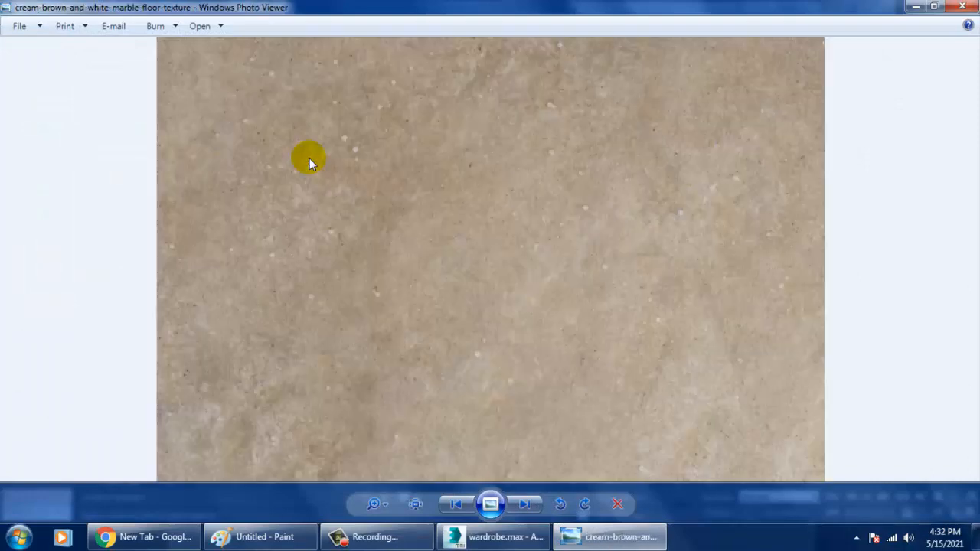
click(963, 7)
Step: Load cream-brown-and-white-marble-floor-texture as the diffuse bitmap and show the shaded material on the floor plane in the viewport
click(190, 115)
double_click(190, 112)
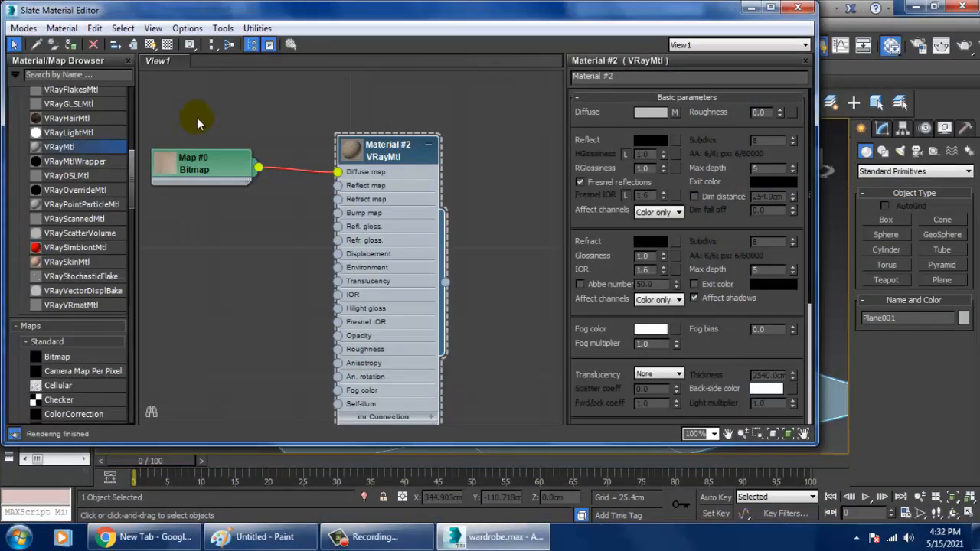
click(150, 44)
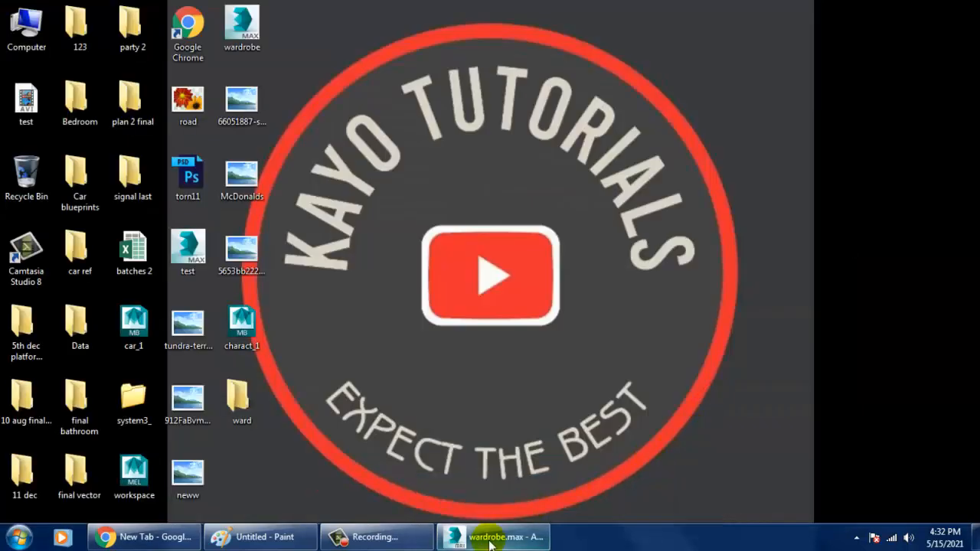
click(490, 538)
Step: Hide the viewport grid and edged faces and check the floor texture around the wardrobe
click(777, 298)
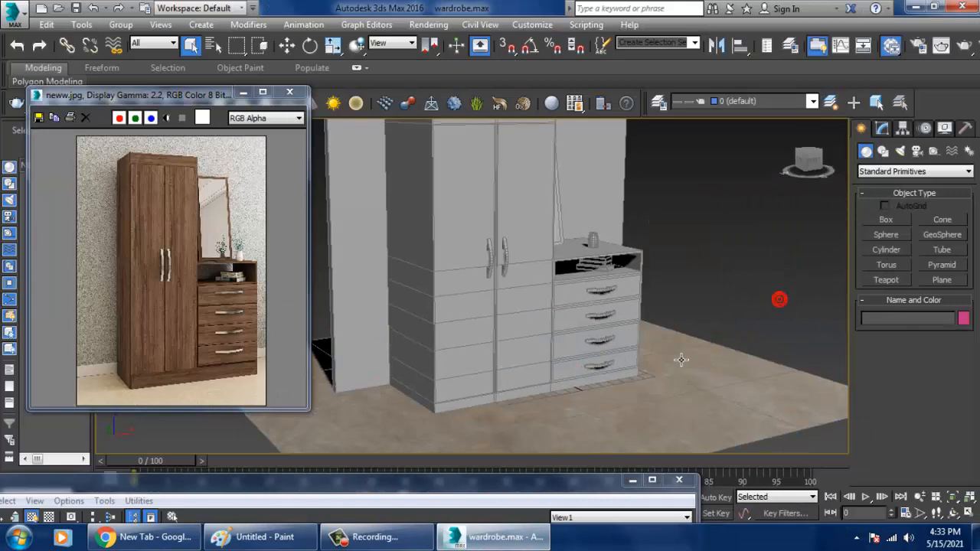
middle_drag(776, 298, 669, 339)
scroll(627, 342, up, 3)
click(627, 342)
scroll(627, 342, up, 3)
click(733, 207)
click(711, 330)
key(g)
scroll(689, 349, down, 3)
scroll(663, 345, up, 3)
middle_drag(548, 286, 642, 400)
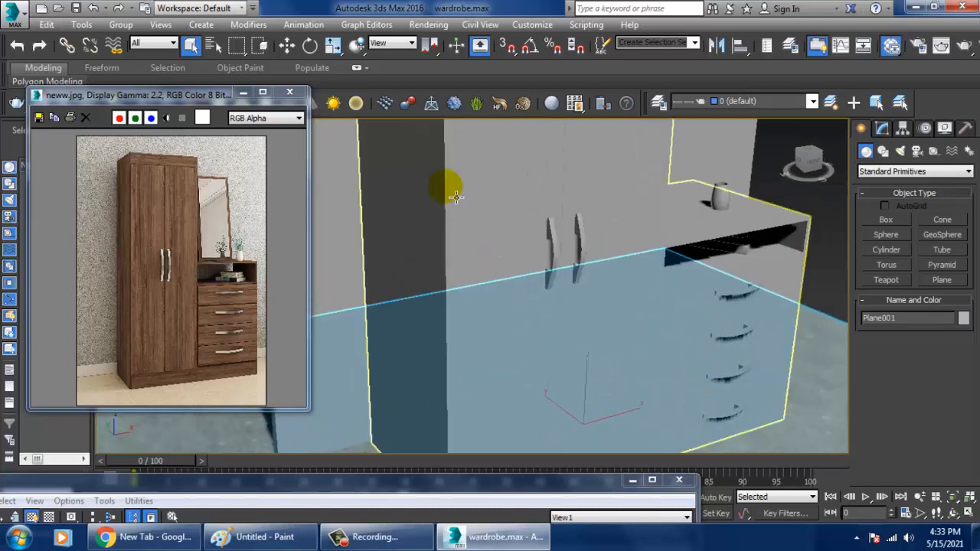
Step: Scale the back wall box to make it wider behind the wardrobe
click(362, 267)
scroll(363, 267, down, 3)
middle_drag(428, 263, 558, 337)
key(r)
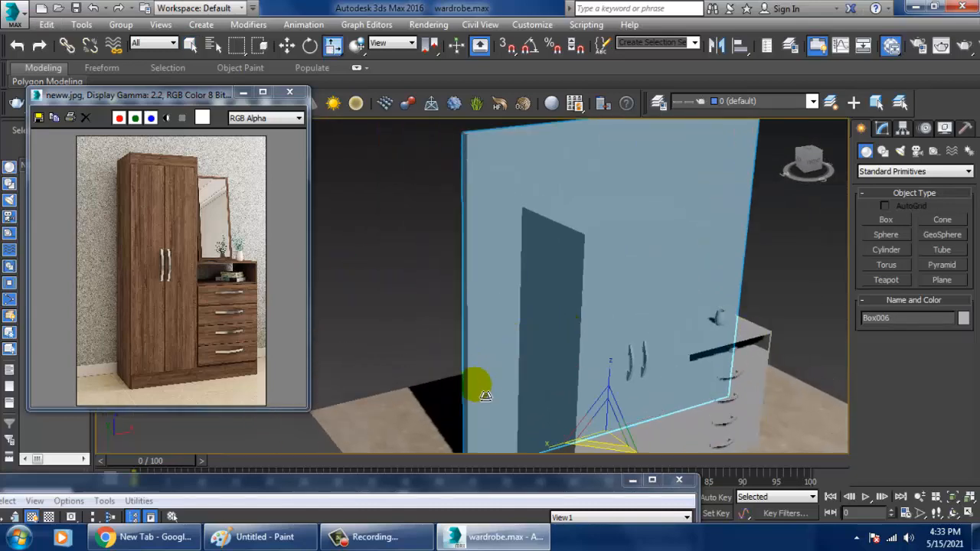
middle_drag(570, 442, 564, 363)
mouse_move(513, 389)
mouse_down()
mouse_move(547, 376)
mouse_move(495, 392)
mouse_move(523, 380)
mouse_up()
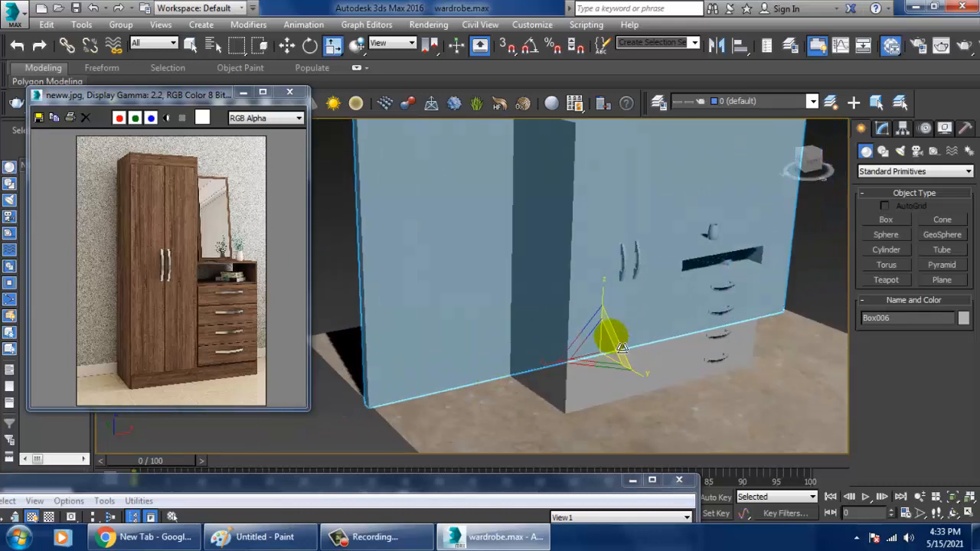
alt+middle_drag(621, 347, 607, 318)
middle_drag(607, 317, 588, 408)
click(788, 258)
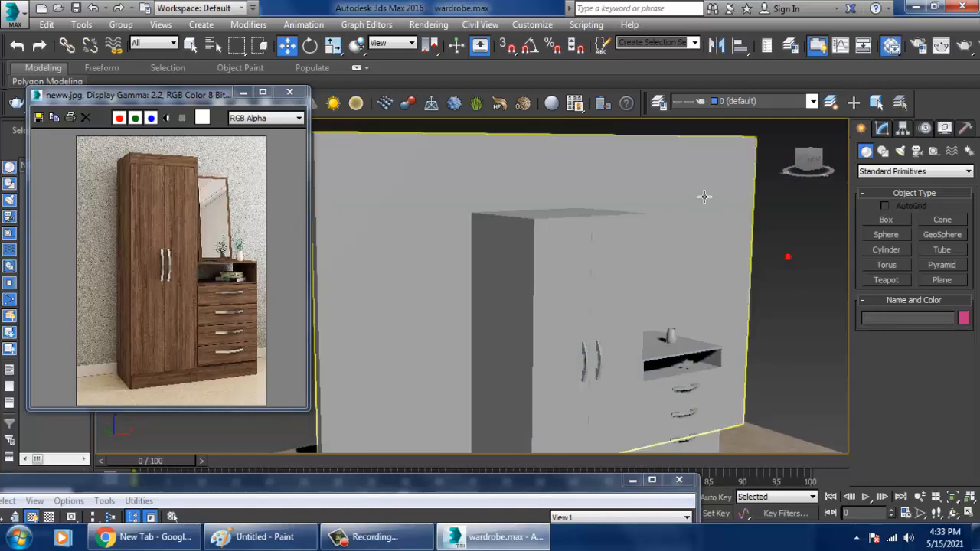
click(691, 184)
key(w)
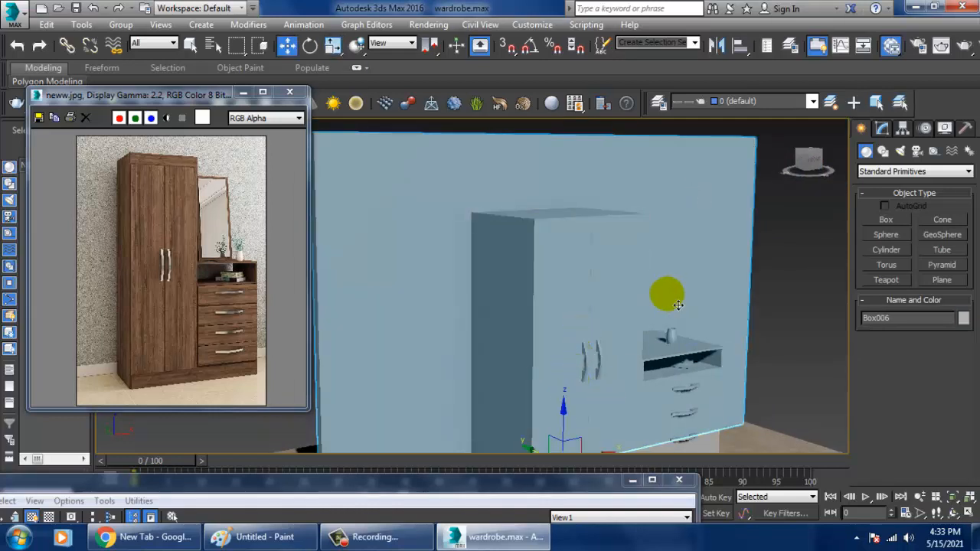
alt+middle_drag(748, 373, 656, 368)
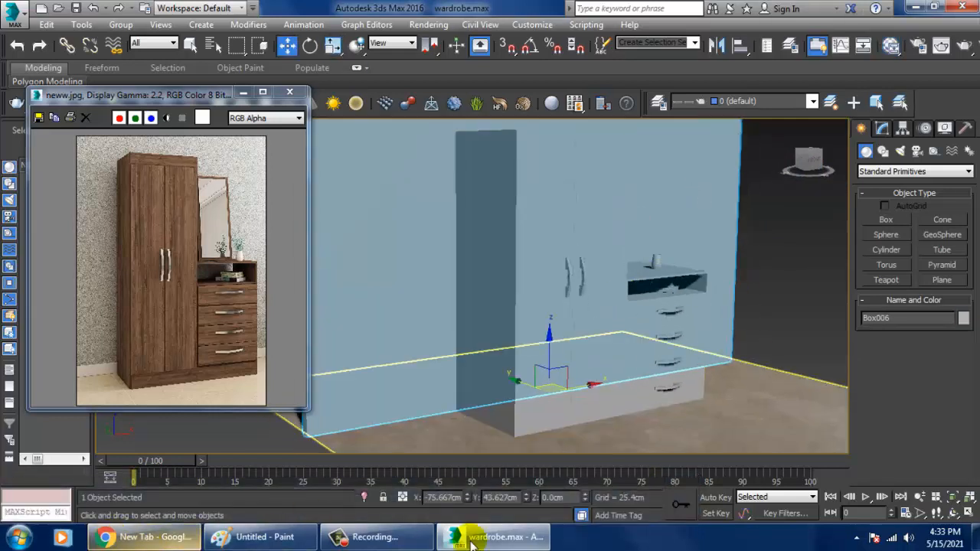
Step: Add a Noise map to the material graph and connect it to the floor material's bump map
click(515, 533)
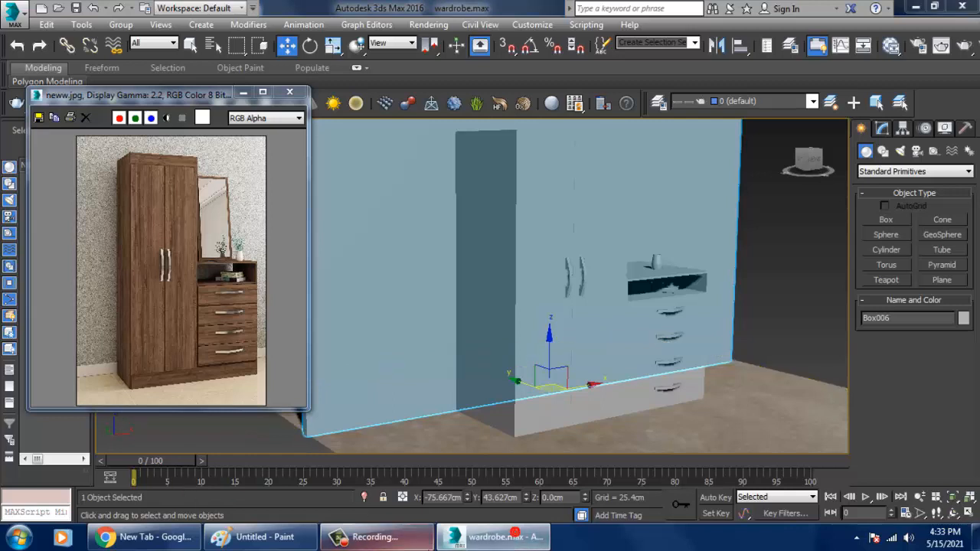
click(476, 542)
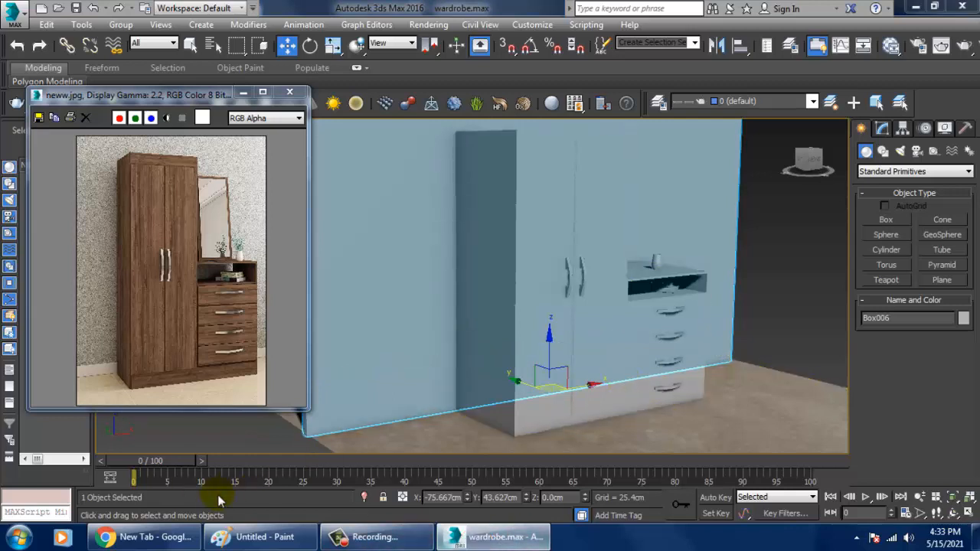
click(804, 270)
key(m)
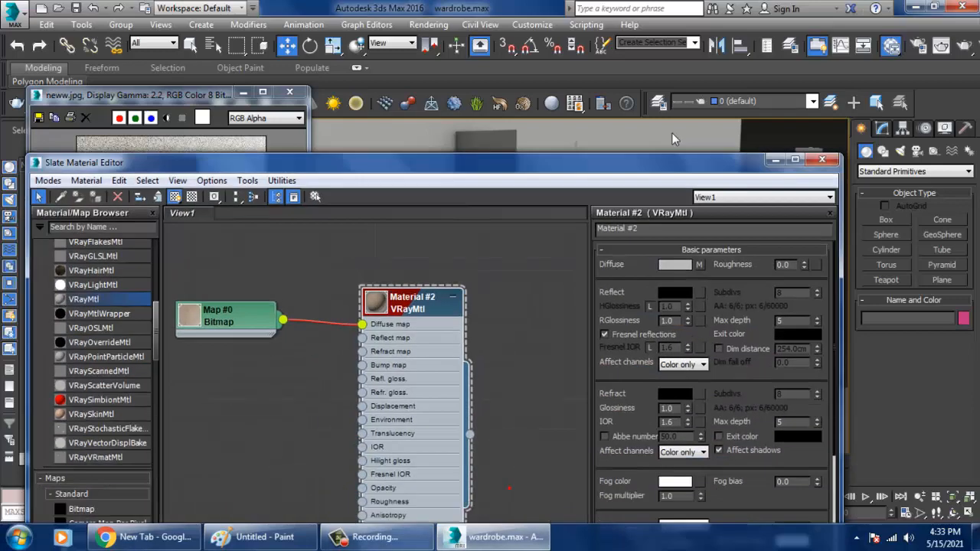
drag(653, 162, 696, 83)
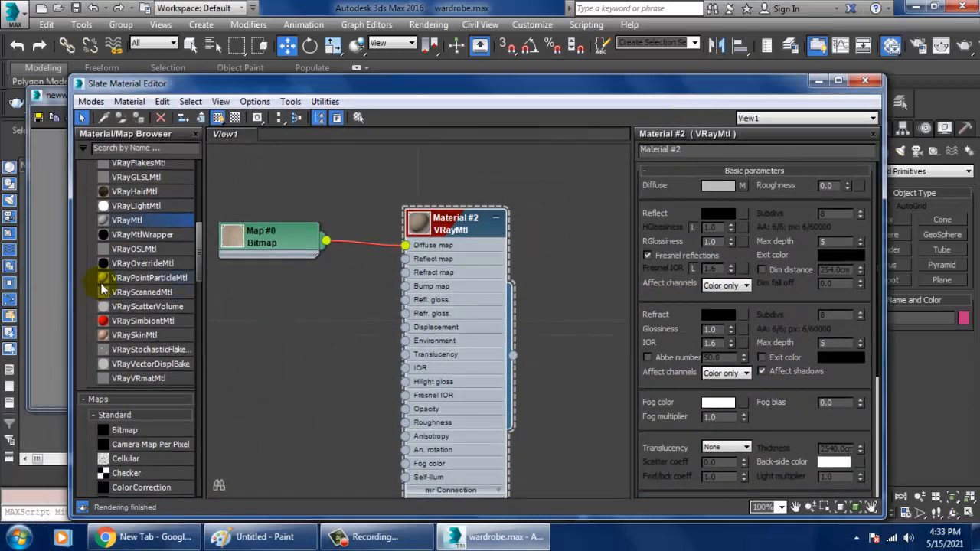
drag(199, 243, 195, 324)
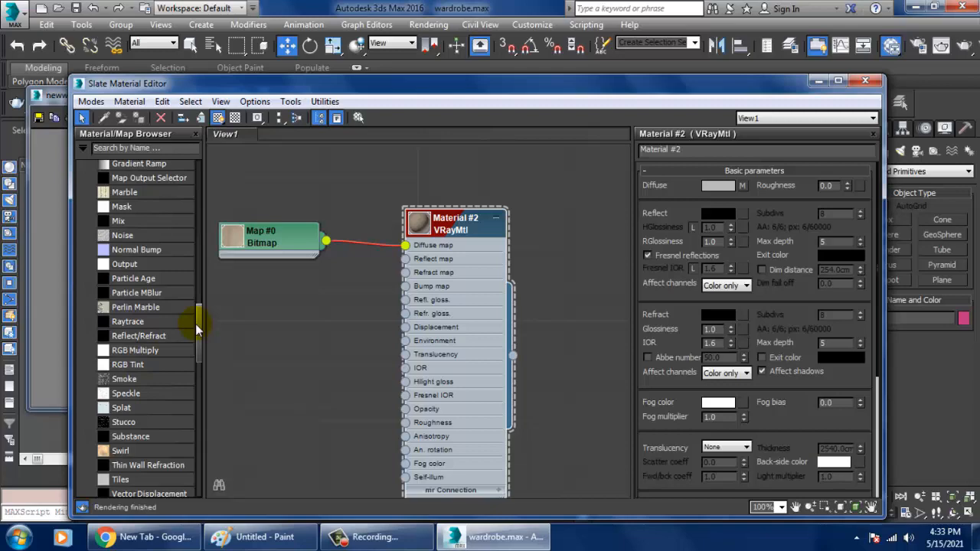
drag(196, 324, 208, 303)
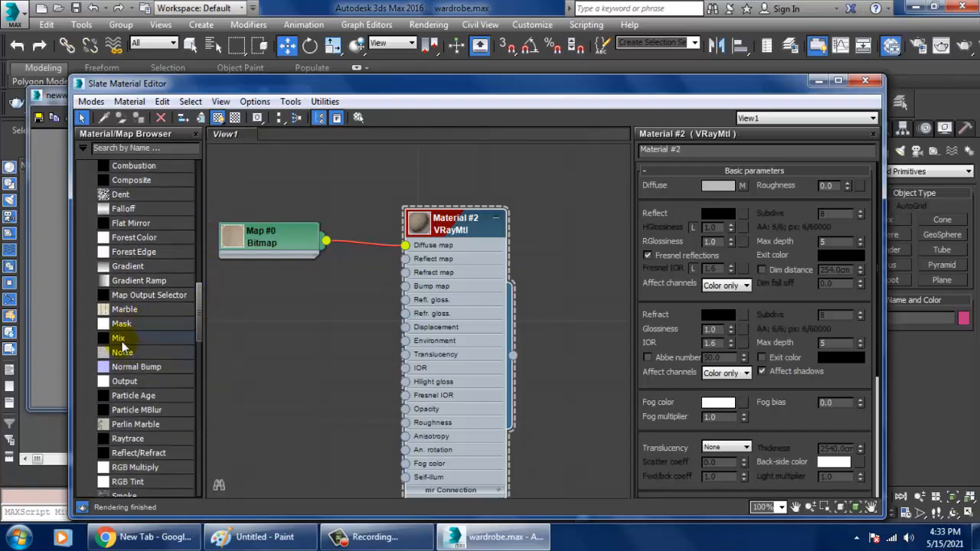
drag(123, 352, 313, 376)
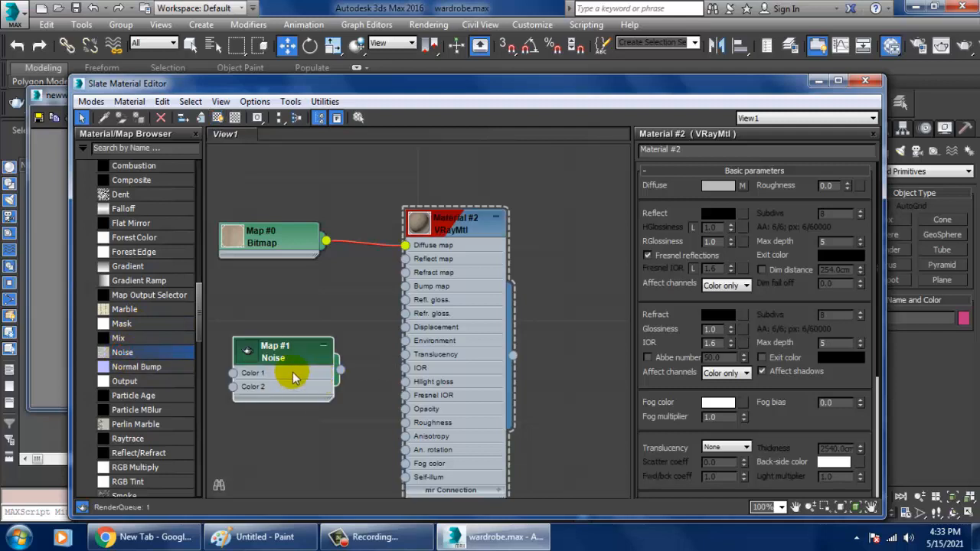
double_click(418, 222)
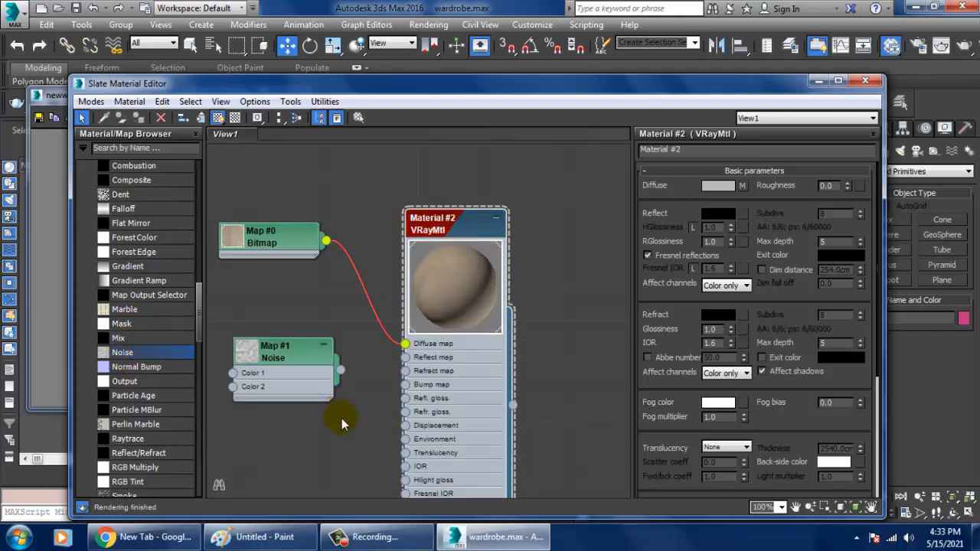
drag(341, 373, 405, 385)
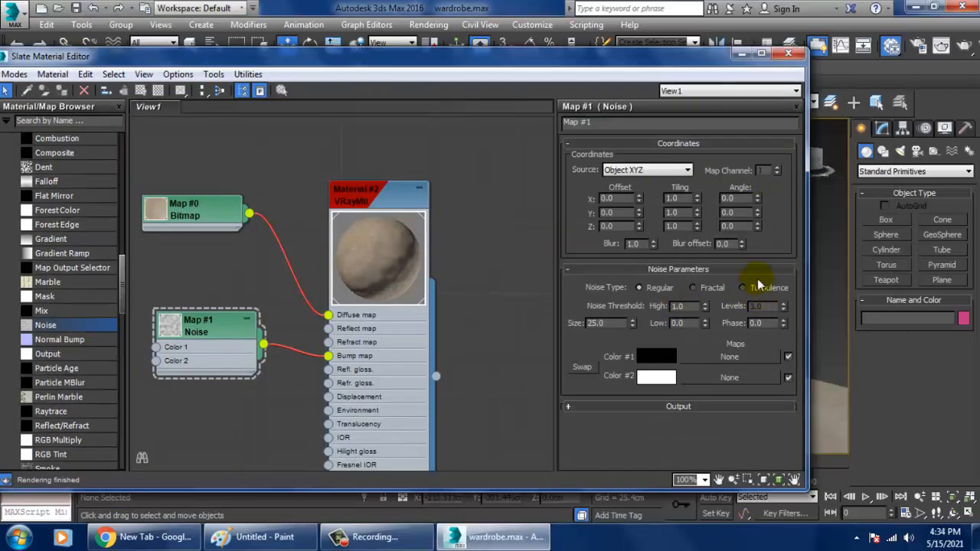
Step: Set the Noise map's type to Fractal and its size to 1
click(709, 287)
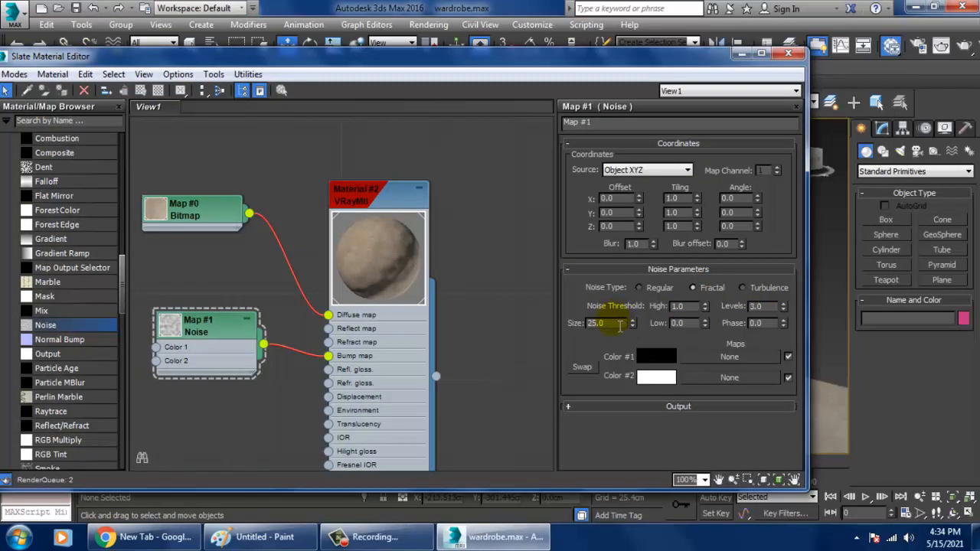
double_click(612, 323)
text(1)
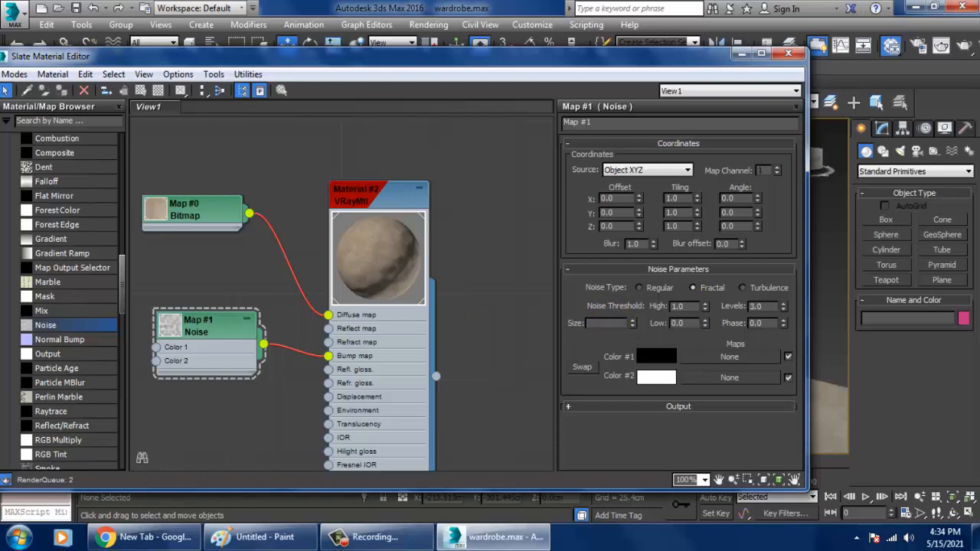
key(Return)
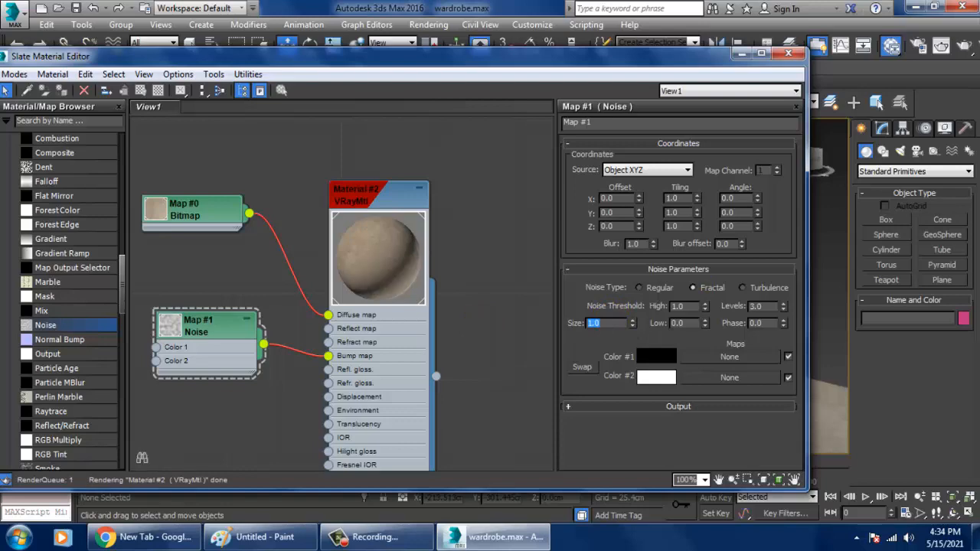
Step: Select the back wall box behind the wardrobe and return to the material editor
click(743, 52)
click(368, 261)
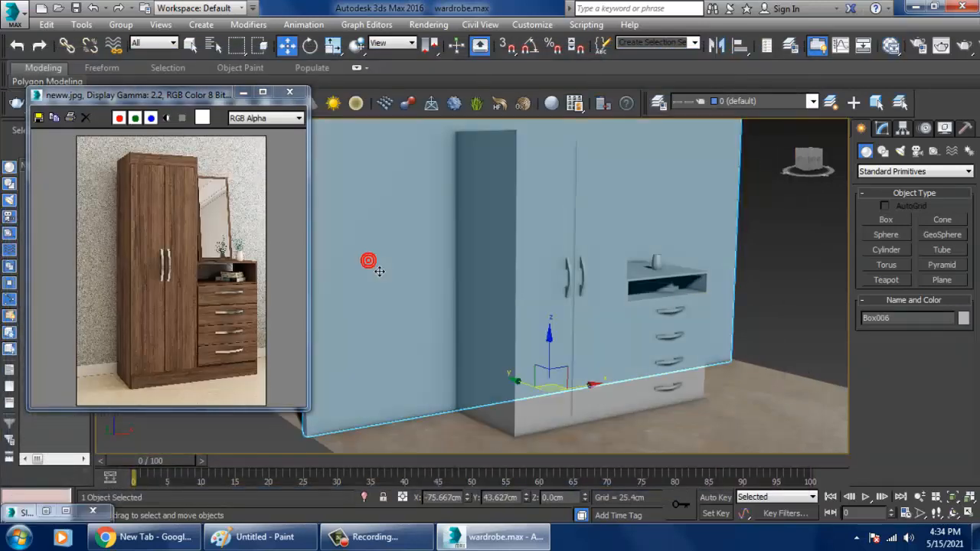
key(m)
Step: Rename the marble VRayMtl with the noise bump as floor
middle_drag(439, 385, 441, 179)
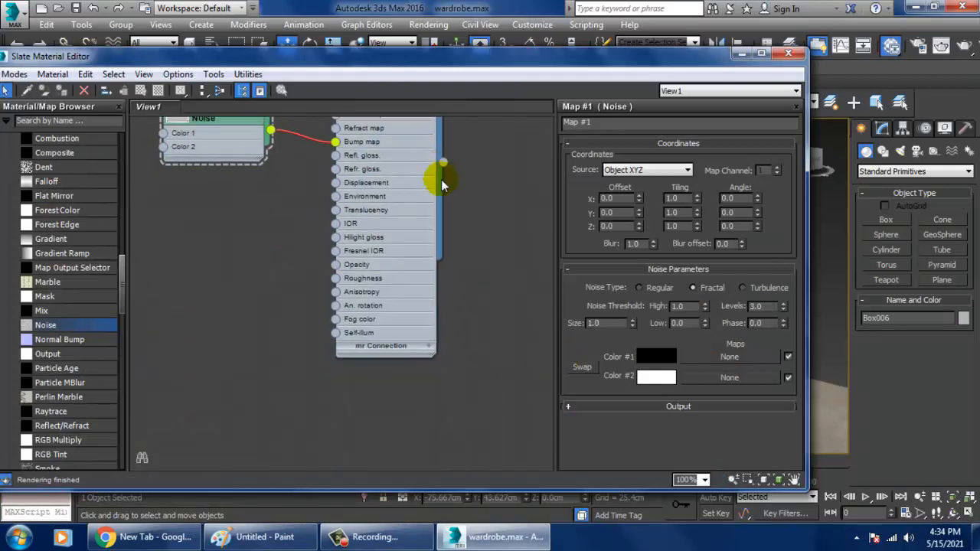
middle_drag(492, 197, 493, 402)
double_click(394, 157)
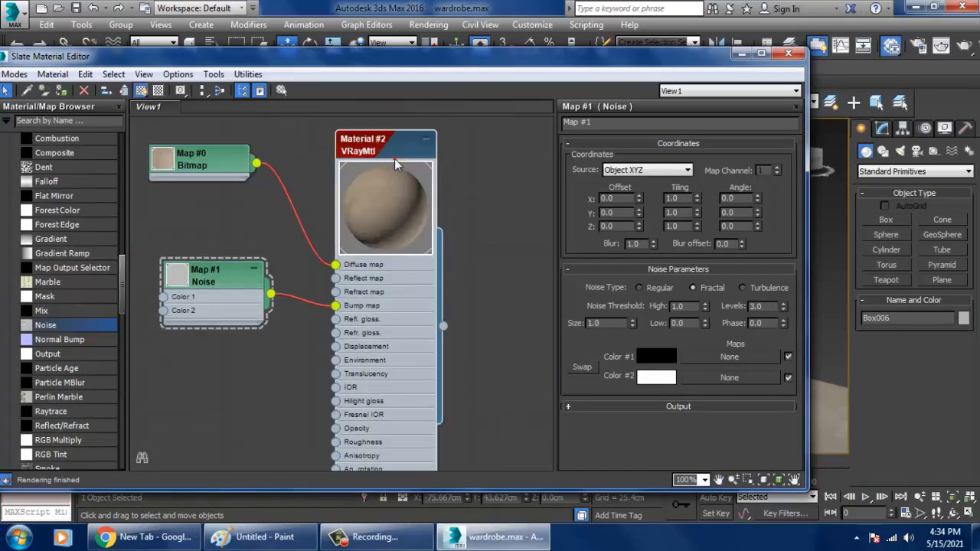
text(floor)
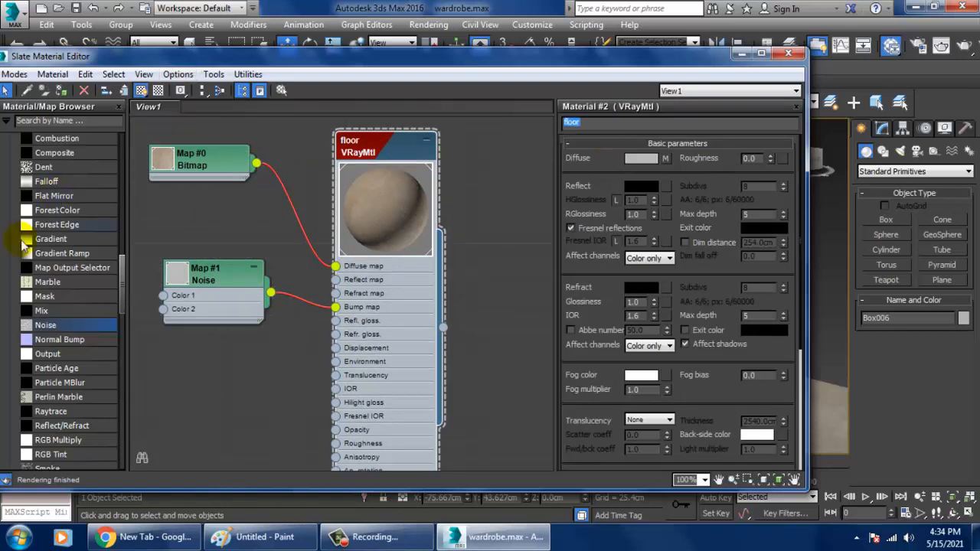
Step: Add a new VRayMtl below the floor material and show its parameters
middle_drag(347, 352, 344, 187)
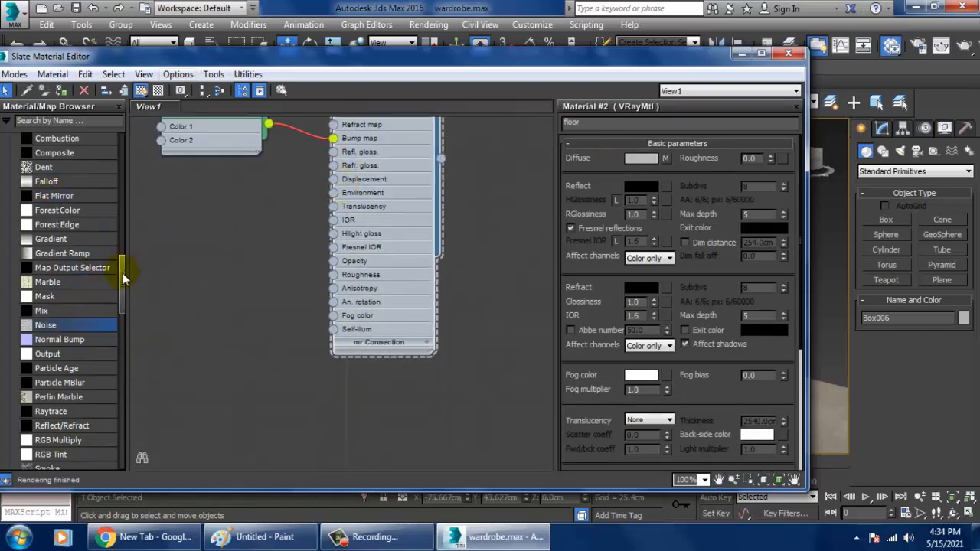
drag(122, 274, 130, 191)
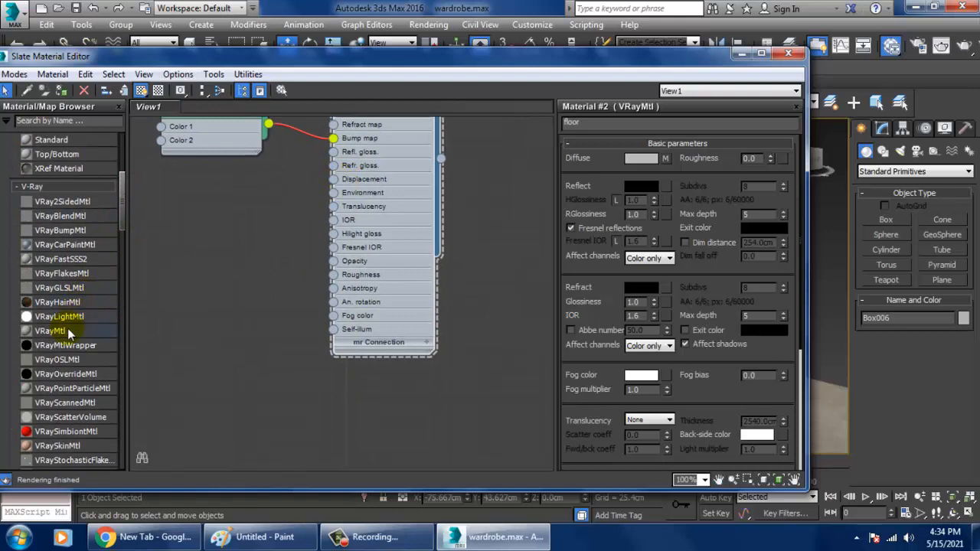
drag(68, 331, 267, 355)
double_click(267, 352)
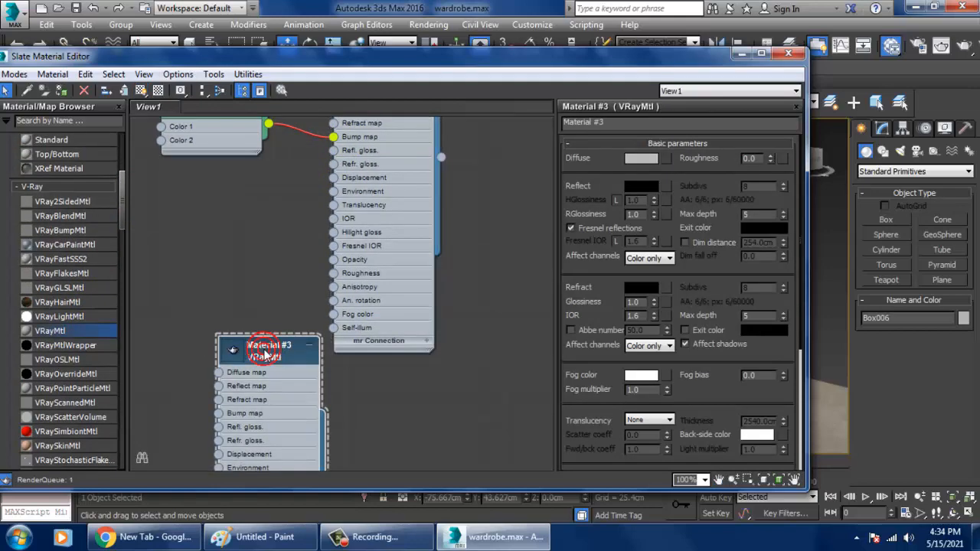
Step: Load maxresdefault from the ward folder as the new material's diffuse bitmap and show the material on the back wall
click(655, 159)
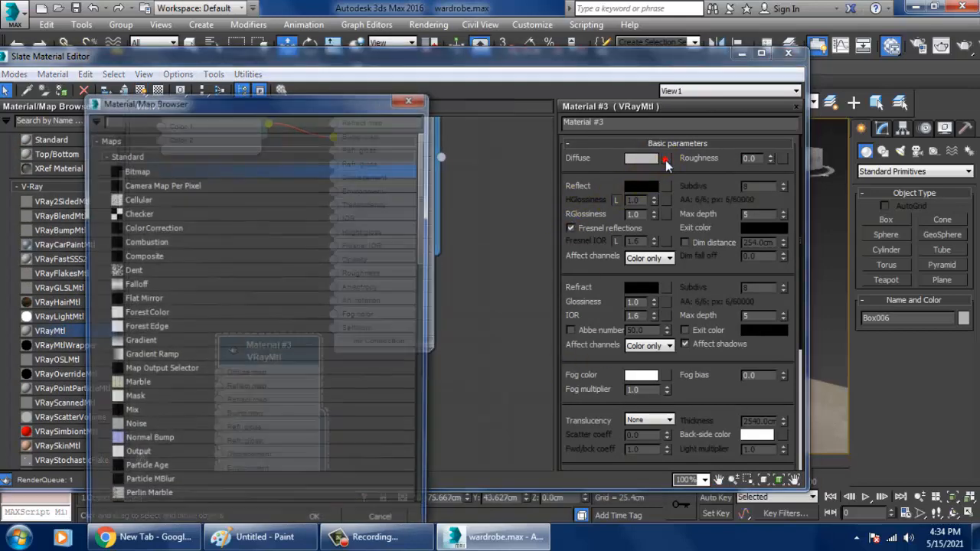
double_click(138, 171)
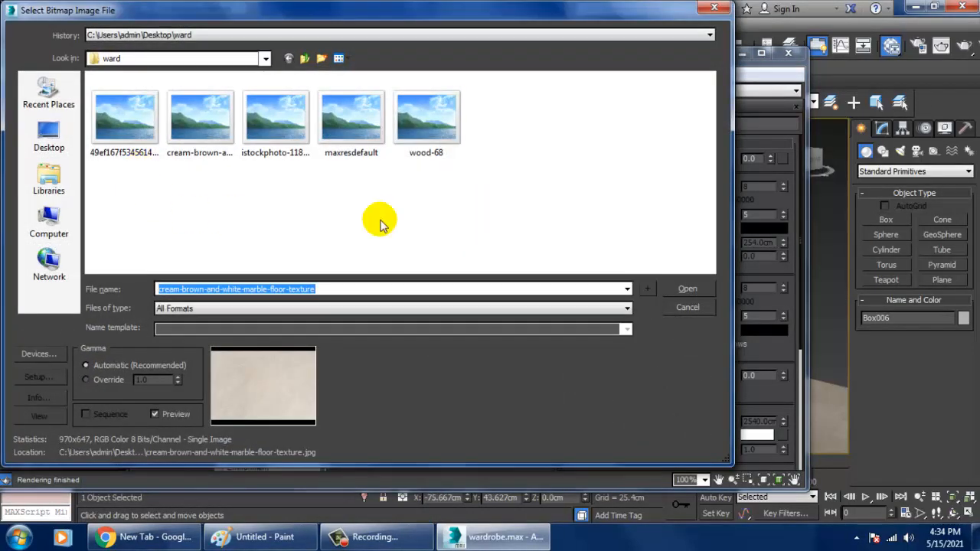
click(117, 121)
click(434, 118)
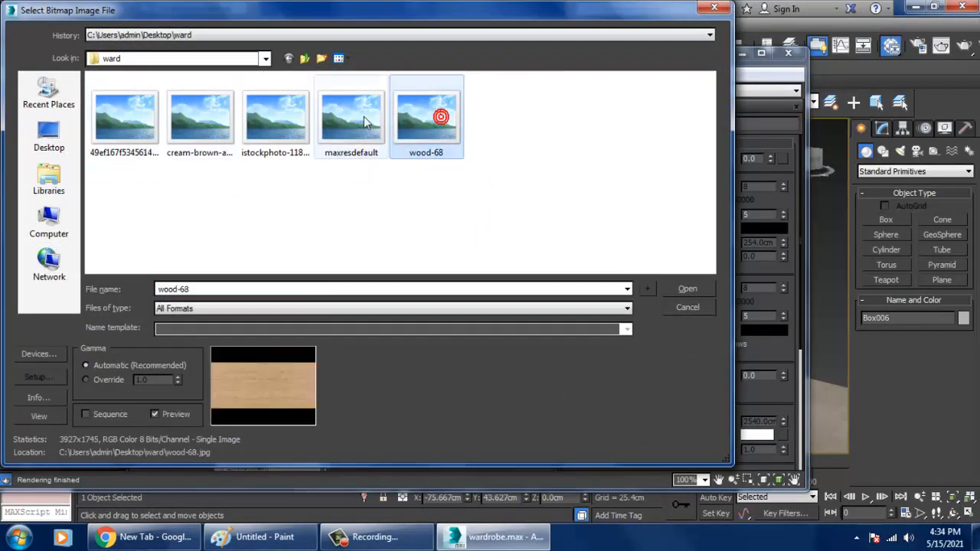
click(359, 114)
double_click(364, 119)
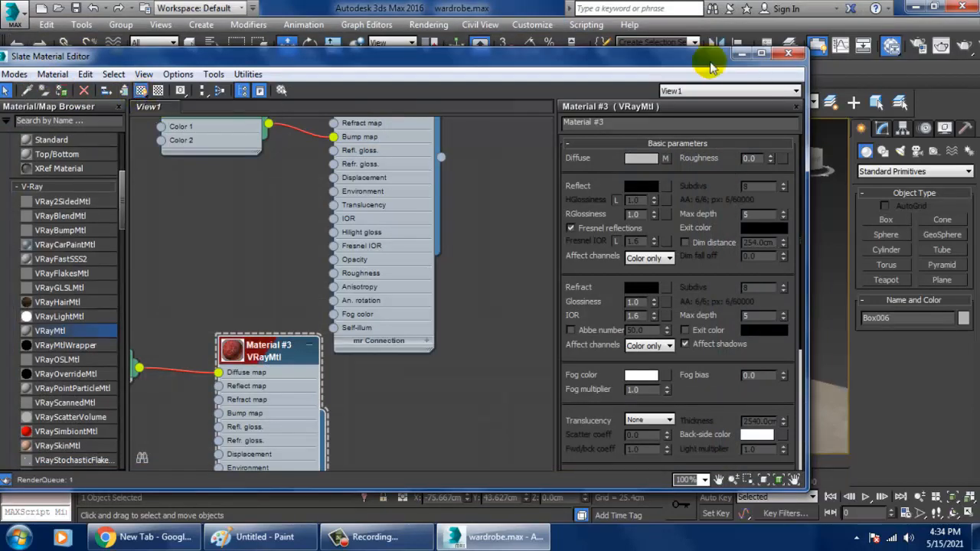
click(741, 54)
middle_drag(635, 224, 638, 244)
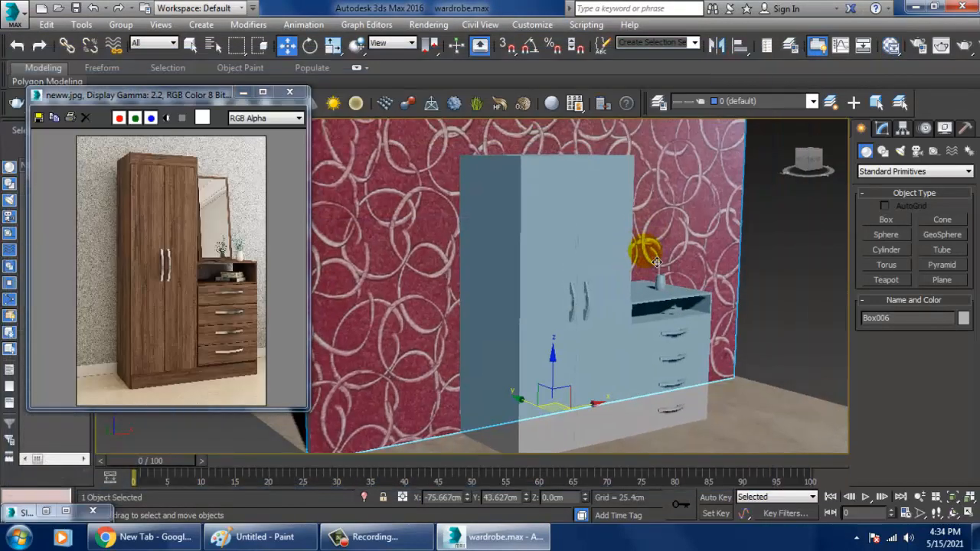
Step: Try a U and V tiling of 3 on the wall's maxresdefault bitmap
key(m)
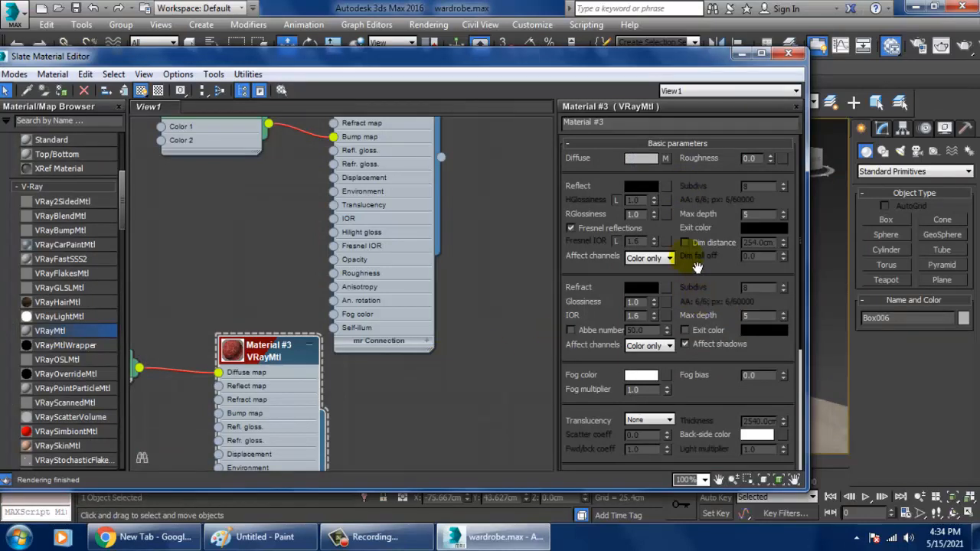
click(665, 158)
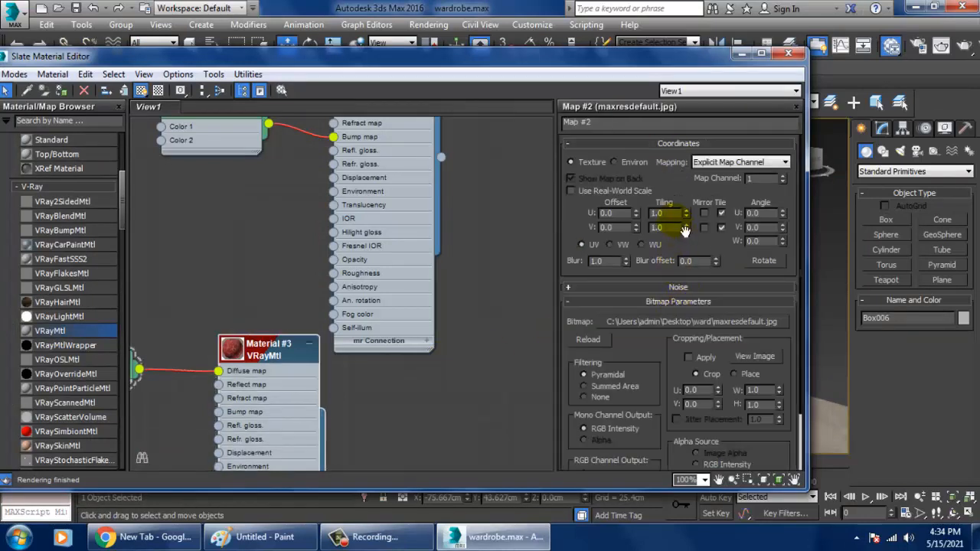
text(3)
key(Tab)
text(3)
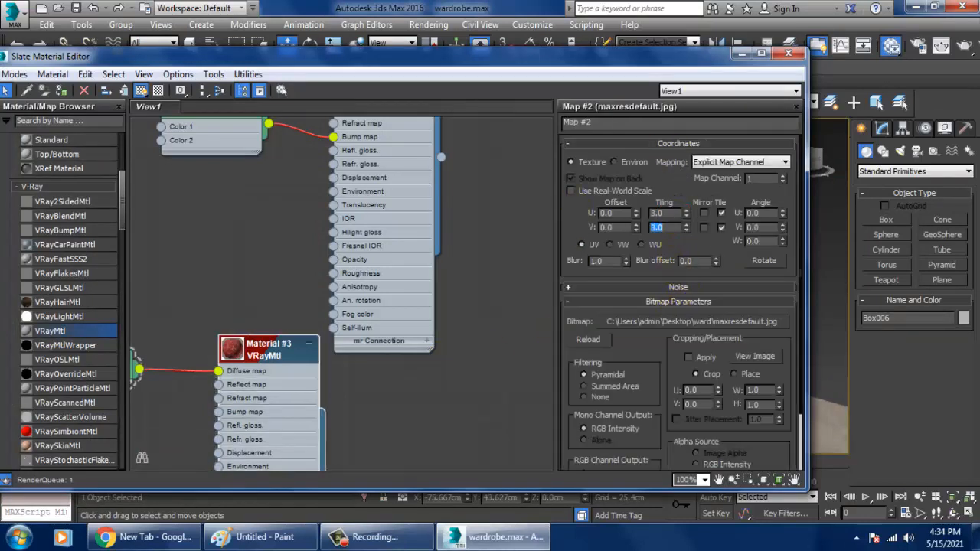
Step: Set the wall bitmap's U and V tiling back to 1 and put the material editor away
drag(671, 58, 604, 90)
double_click(604, 251)
text(1)
key(Tab)
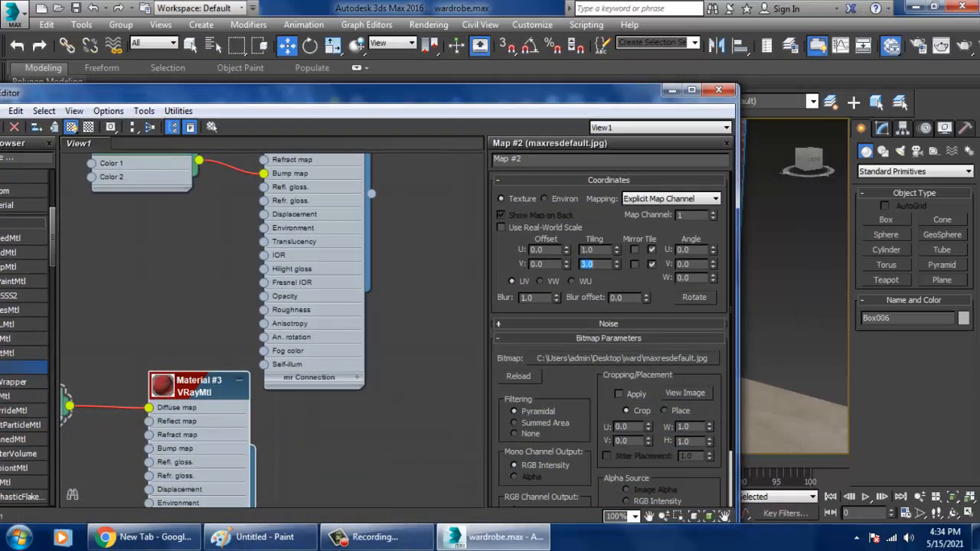
text(1)
key(Return)
click(719, 91)
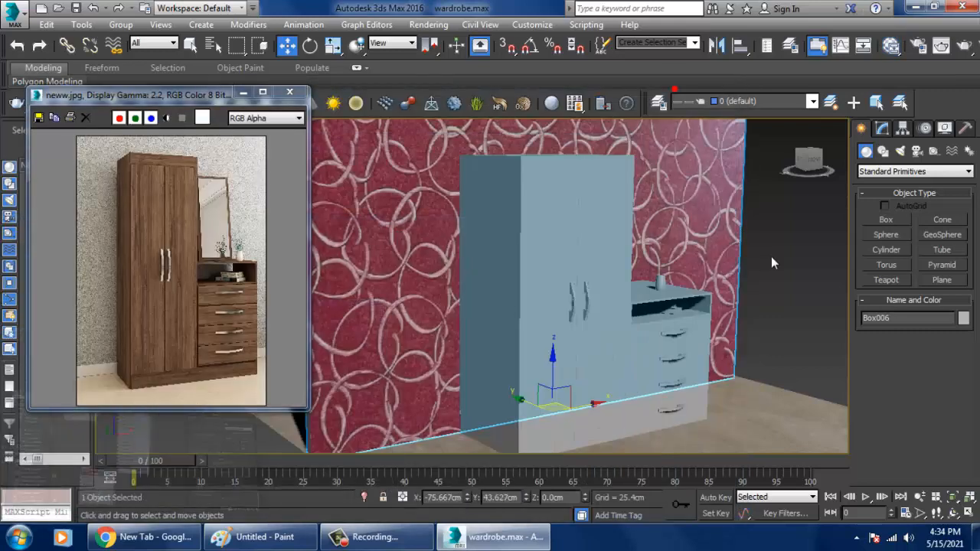
Step: Select the wardrobe body and display its edged faces in the viewport
click(771, 256)
middle_drag(640, 286, 673, 280)
scroll(653, 283, up, 3)
scroll(629, 291, down, 3)
click(514, 256)
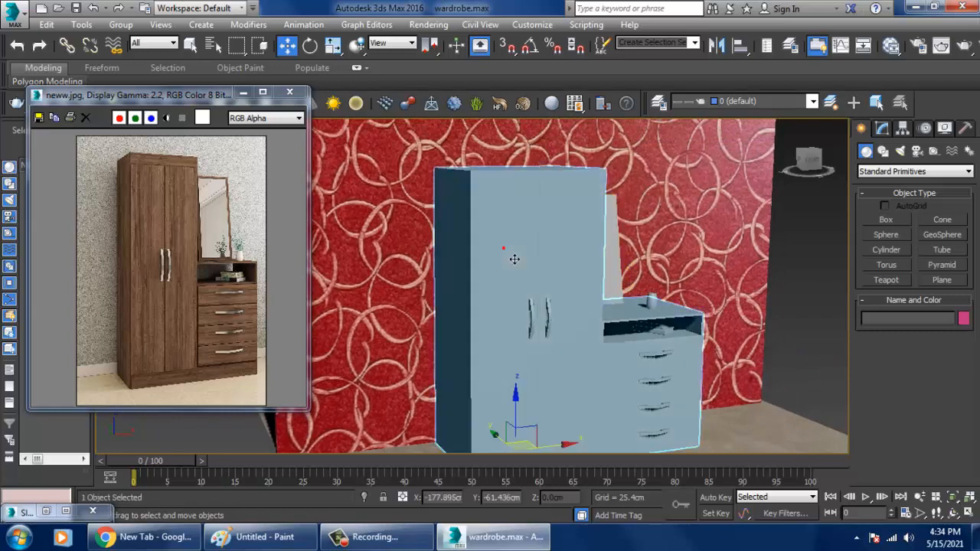
click(525, 254)
alt+middle_drag(526, 255, 499, 247)
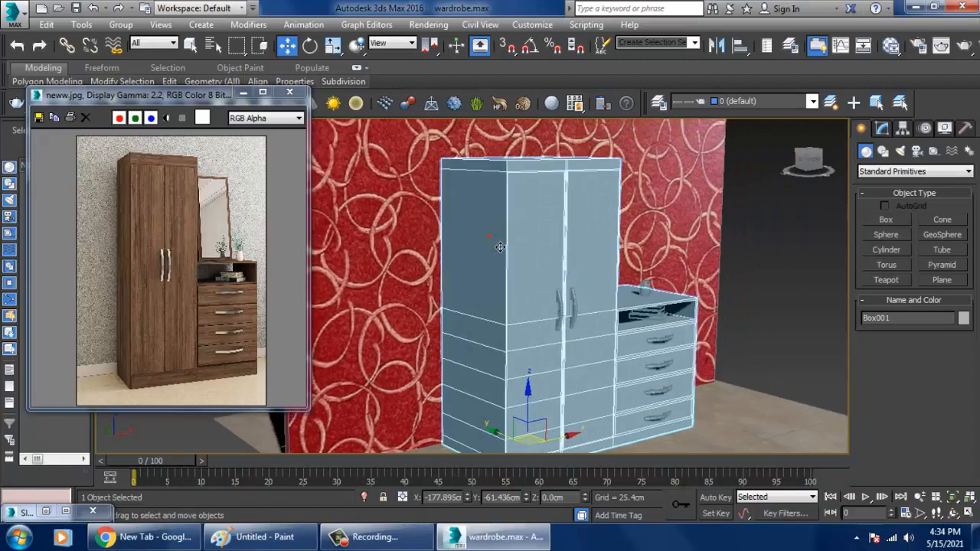
Step: Create a new VRayMtl in the material editor for the selected wardrobe body and show its parameters
key(m)
middle_drag(362, 400, 449, 216)
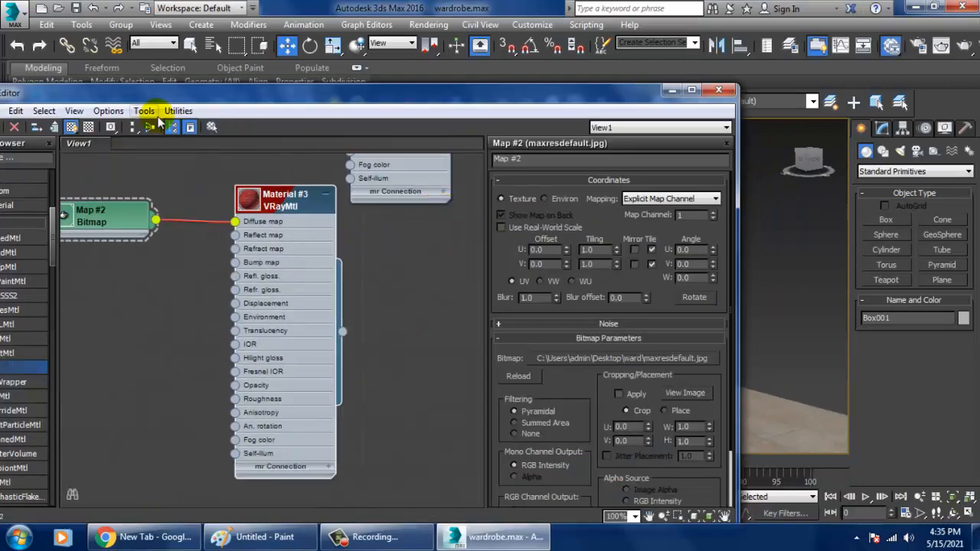
drag(161, 92, 237, 47)
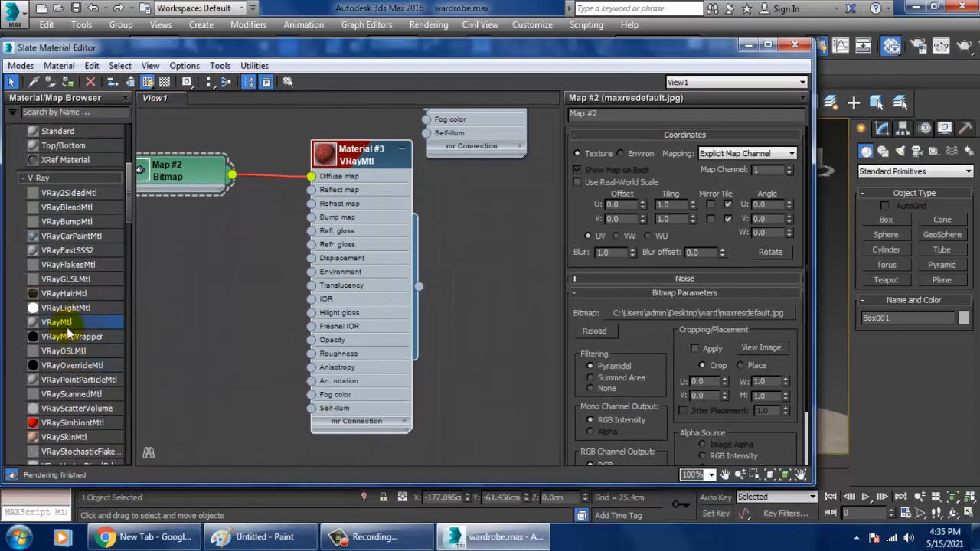
drag(69, 335, 492, 316)
double_click(492, 316)
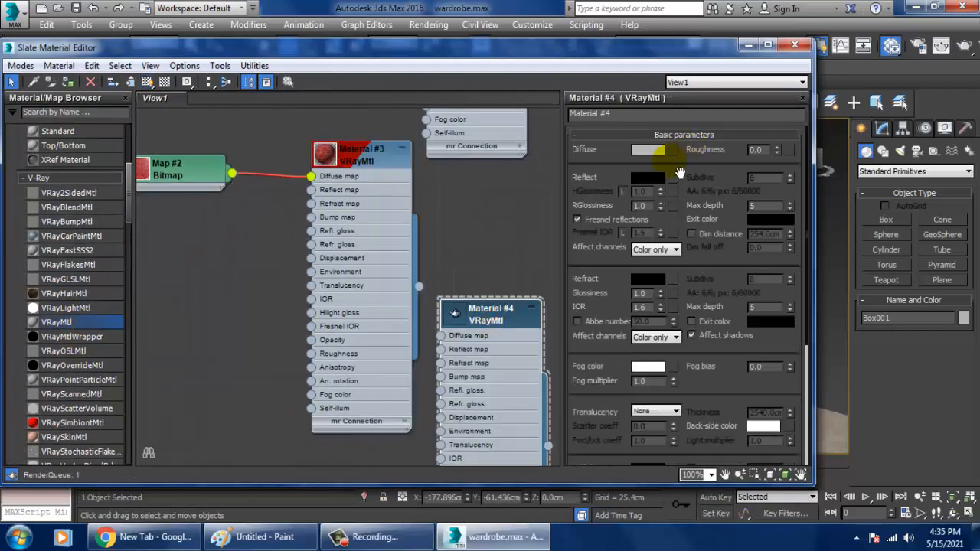
Step: Load wood-68 from the ward folder as the new material's diffuse bitmap, assign it to the wardrobe and display it in the viewport
click(674, 151)
double_click(156, 169)
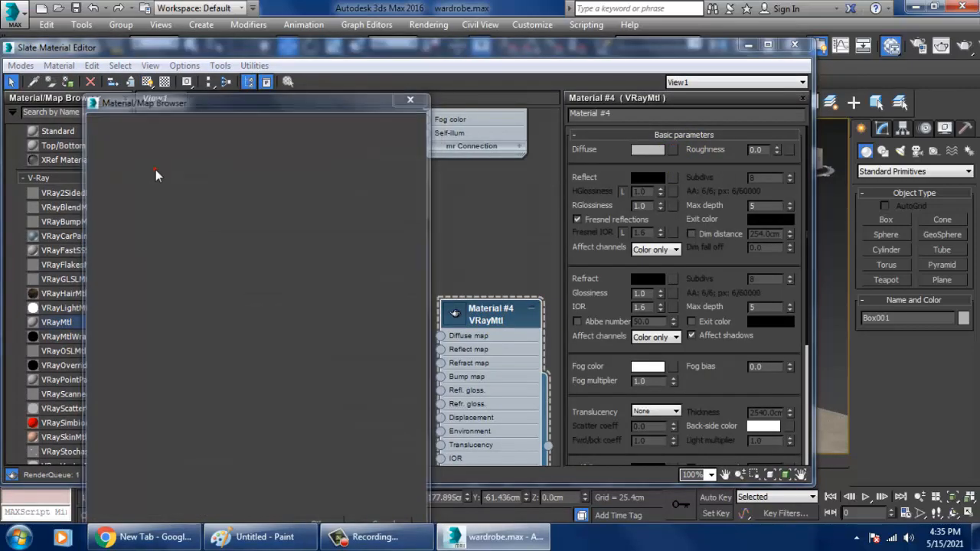
click(441, 131)
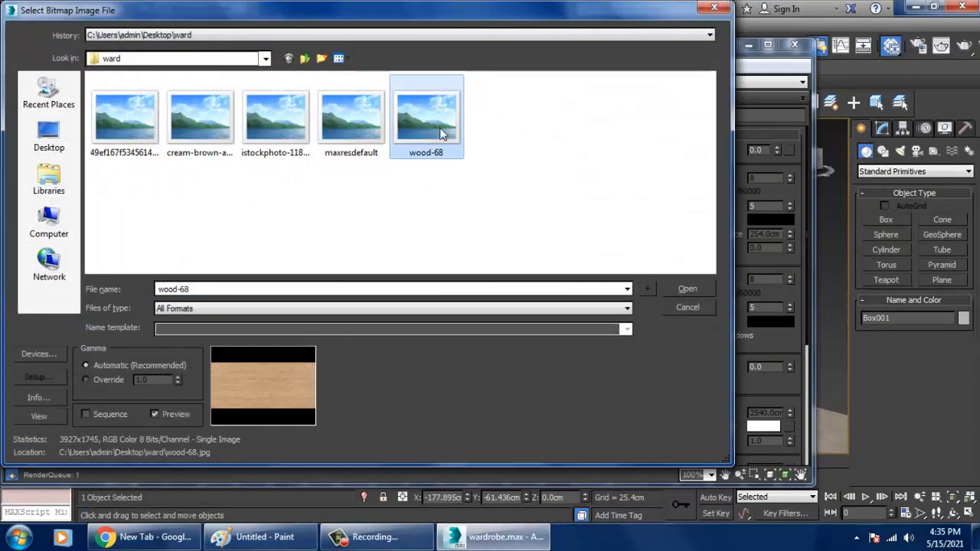
double_click(441, 131)
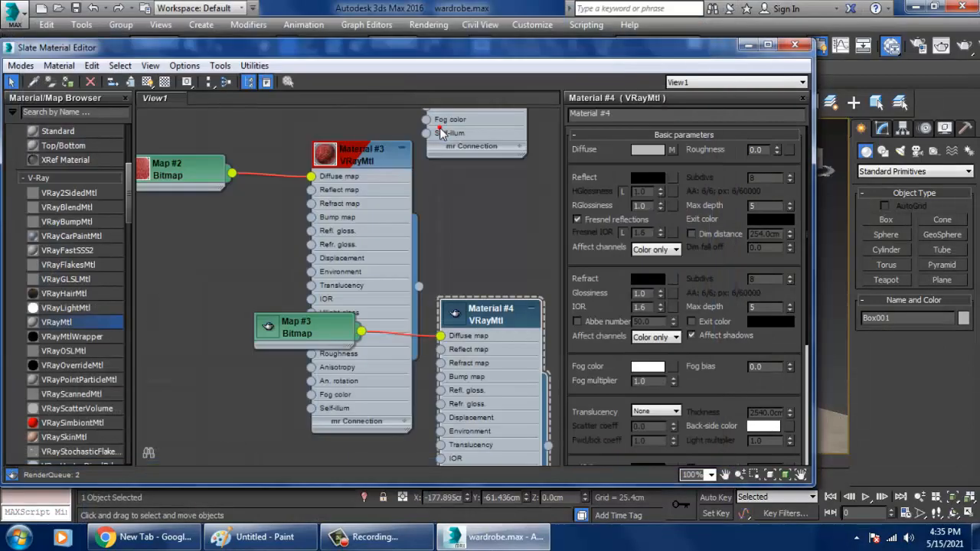
click(68, 82)
click(148, 83)
mouse_move(681, 46)
mouse_down()
mouse_move(381, 333)
mouse_move(335, 352)
mouse_up()
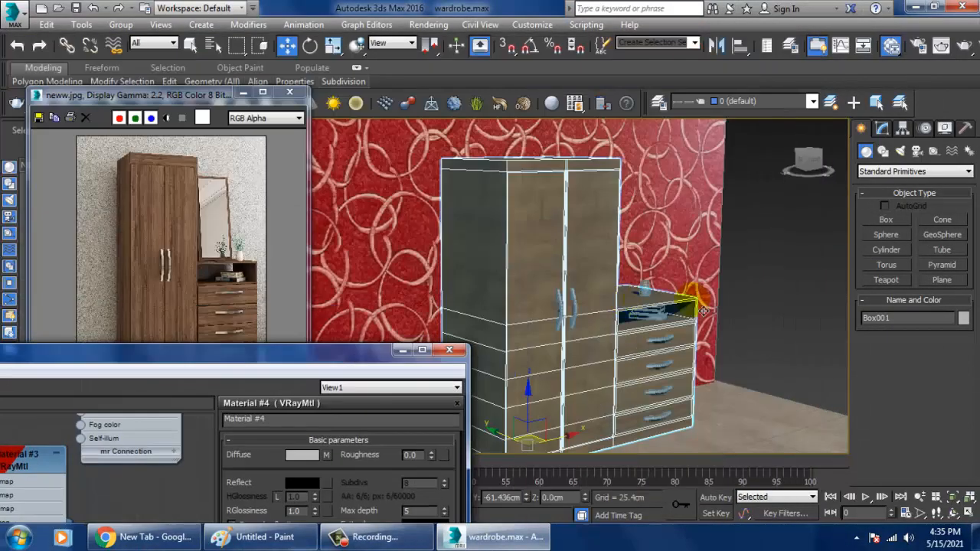
Step: Add a UVW Map modifier to the wardrobe body
alt+middle_drag(703, 310, 593, 239)
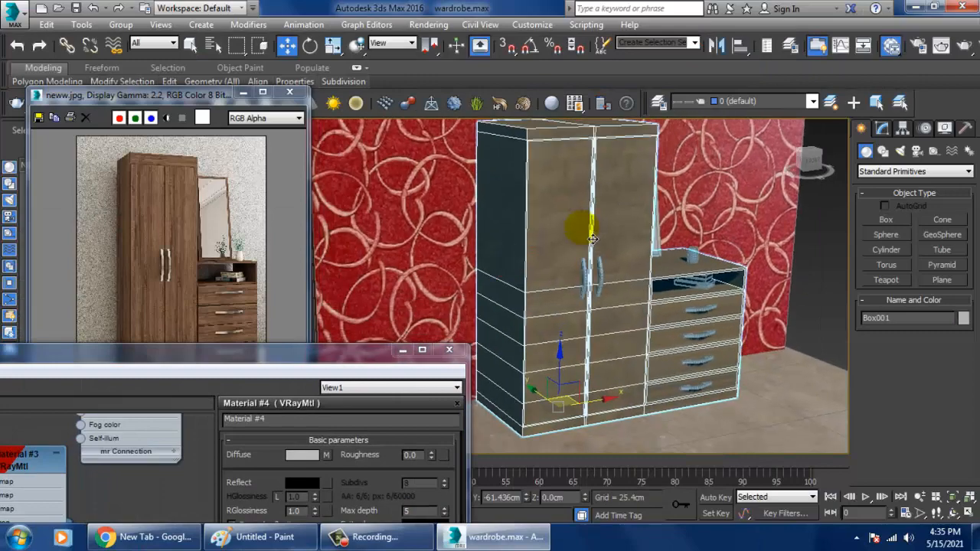
scroll(593, 238, up, 5)
click(881, 128)
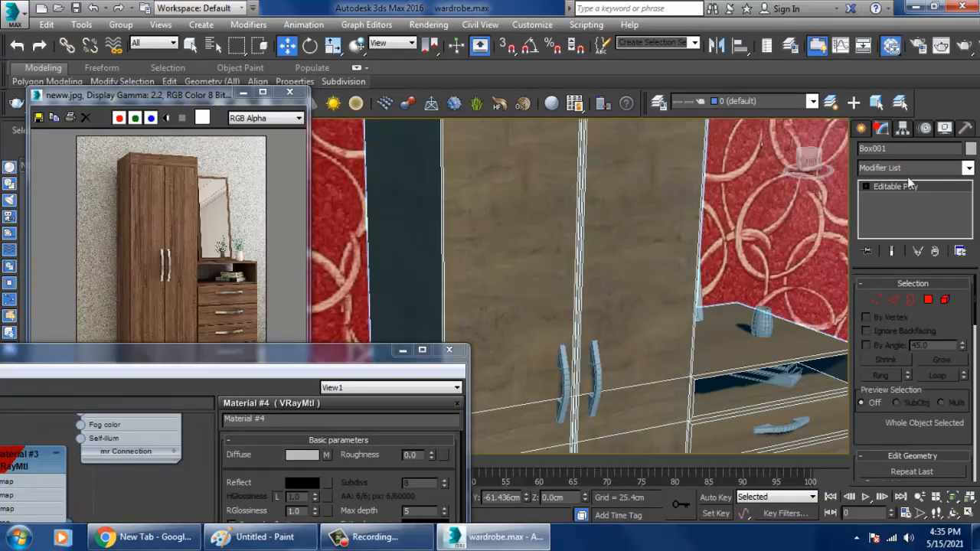
click(911, 168)
scroll(903, 206, down, 15)
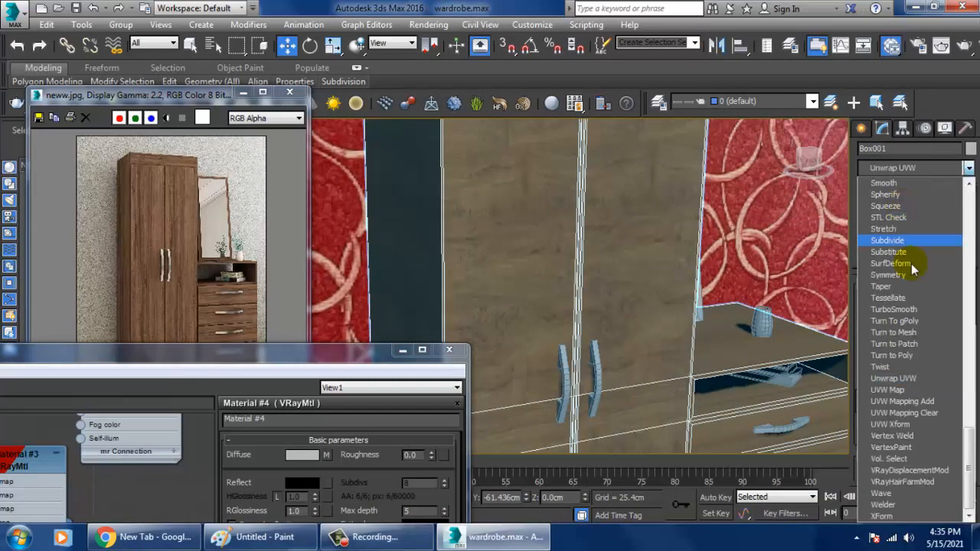
click(916, 390)
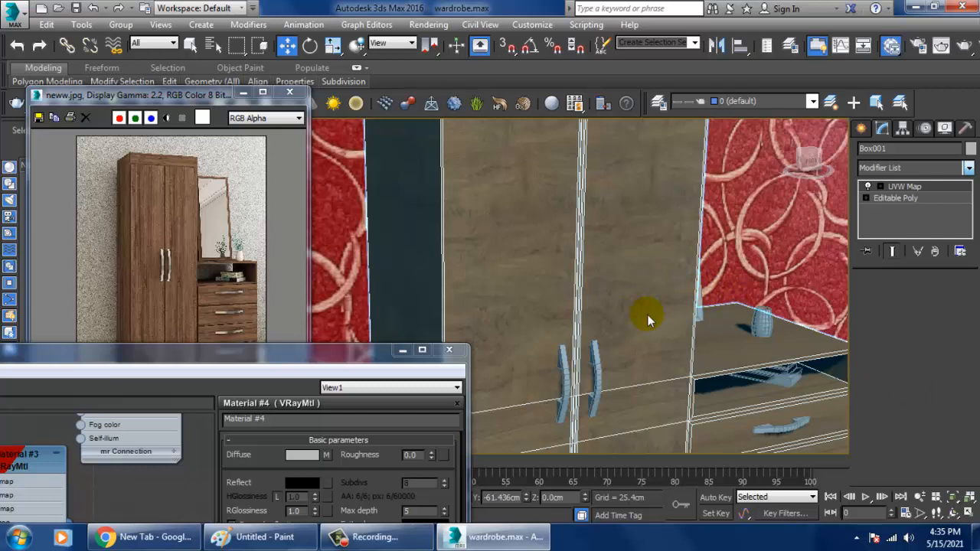
Step: Set the mapping type of the wardrobe's UVW Map modifier to Box and check the wood grain on its faces
middle_drag(614, 281, 648, 353)
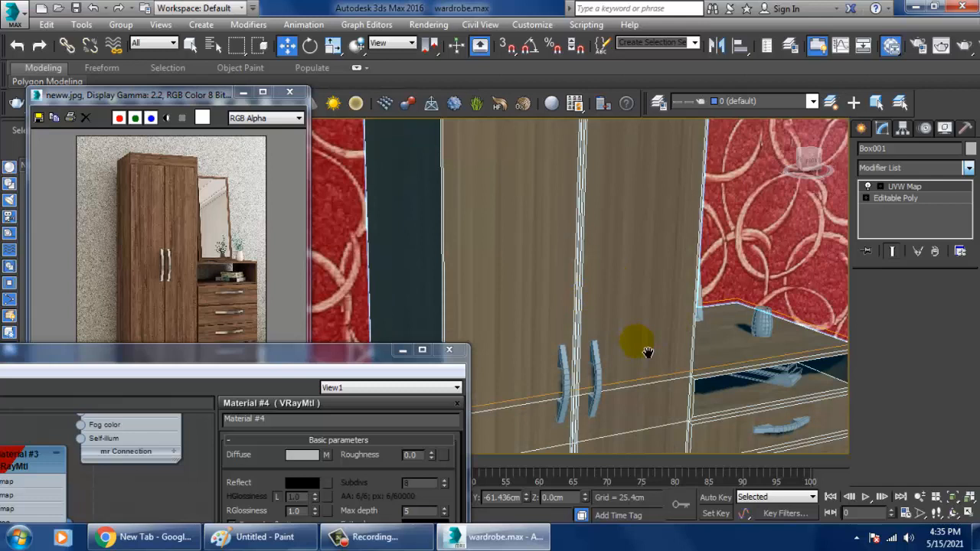
middle_drag(647, 353, 647, 381)
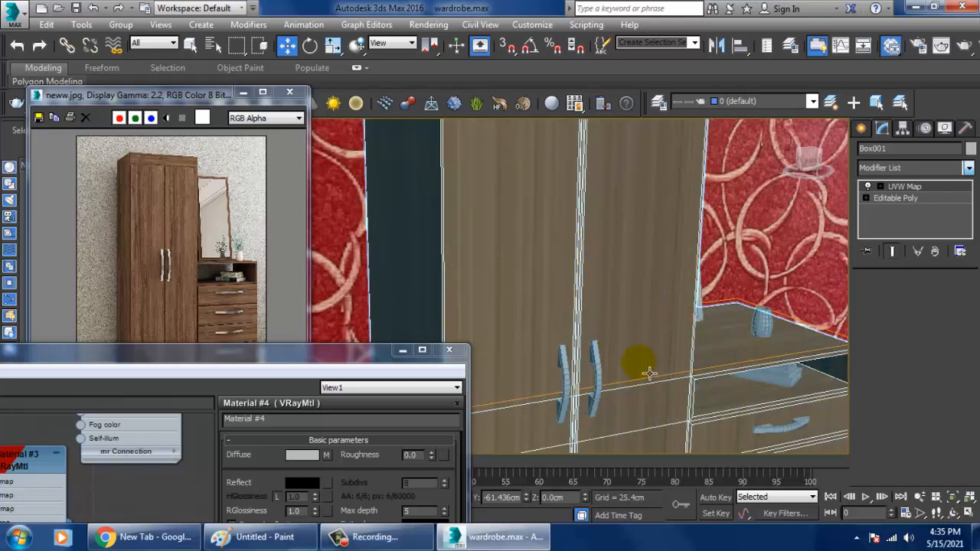
scroll(648, 373, down, 3)
scroll(649, 373, up, 5)
scroll(650, 373, down, 7)
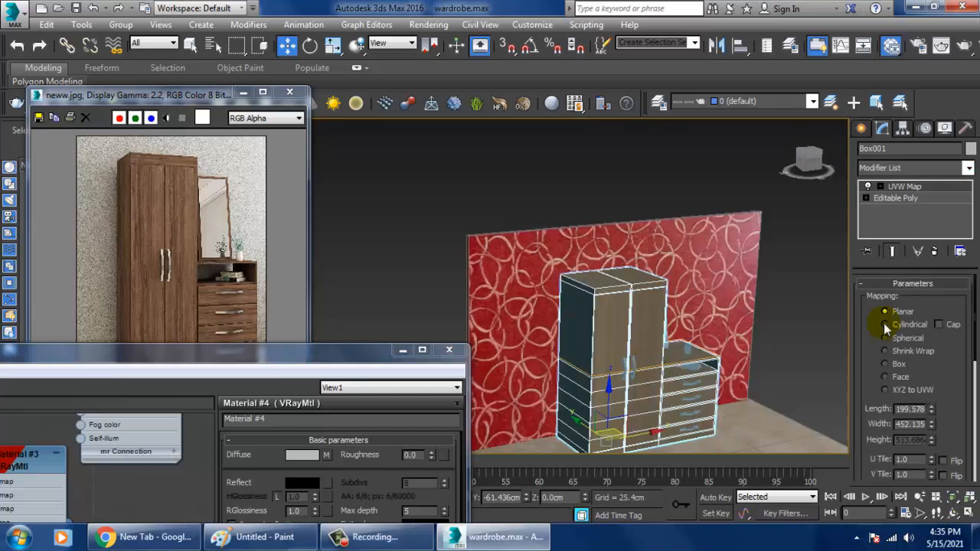
click(812, 327)
click(675, 361)
middle_drag(711, 360, 682, 323)
scroll(681, 323, up, 2)
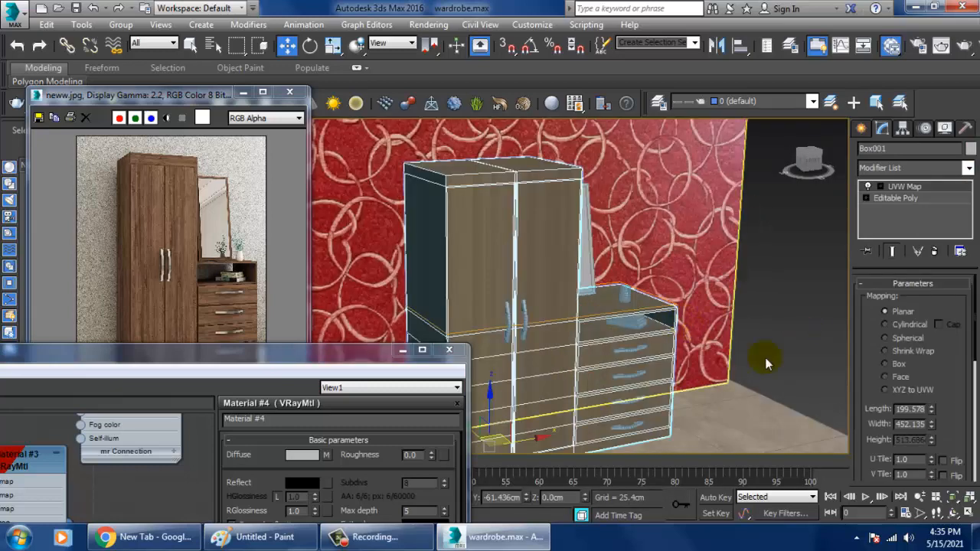
click(899, 364)
scroll(555, 318, up, 3)
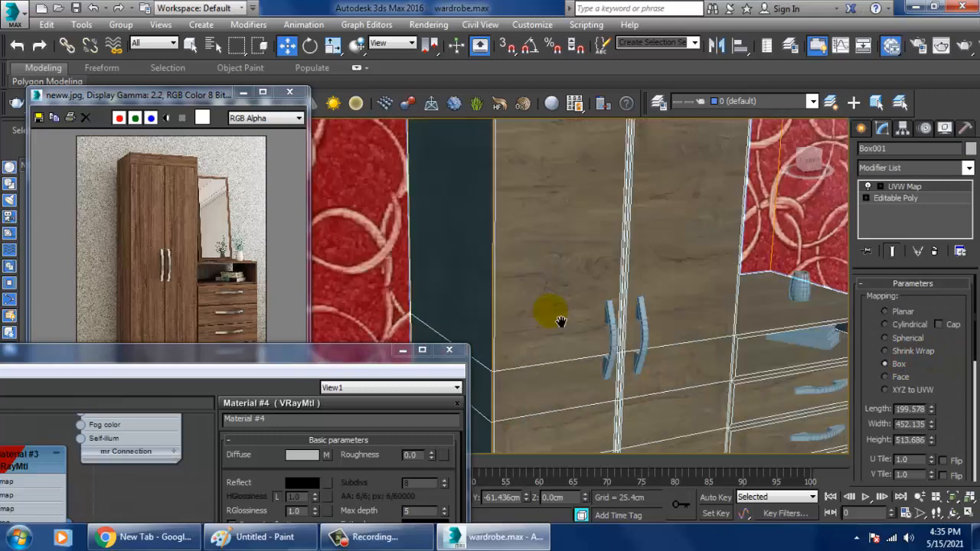
alt+middle_drag(556, 319, 564, 291)
scroll(624, 245, down, 4)
alt+middle_drag(624, 245, 635, 280)
scroll(669, 350, down, 4)
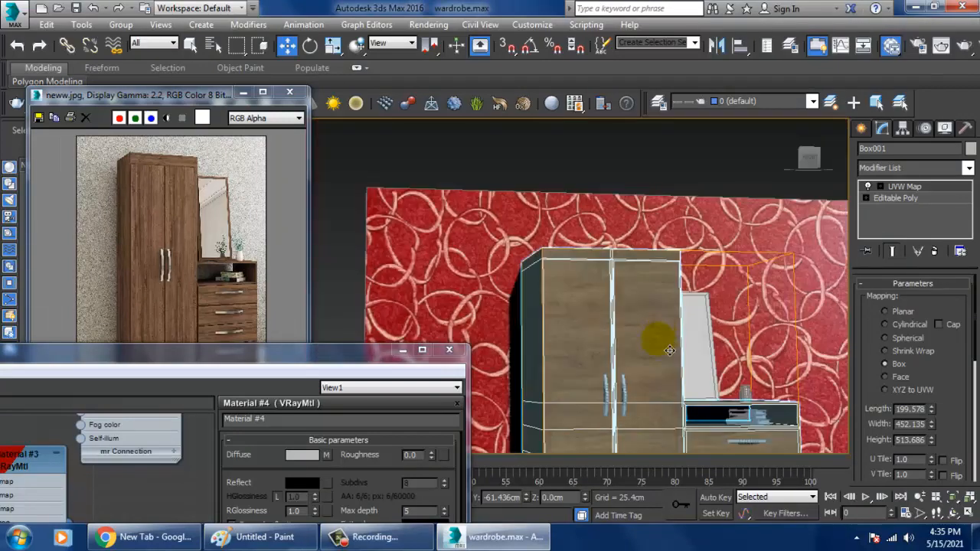
middle_drag(669, 350, 661, 272)
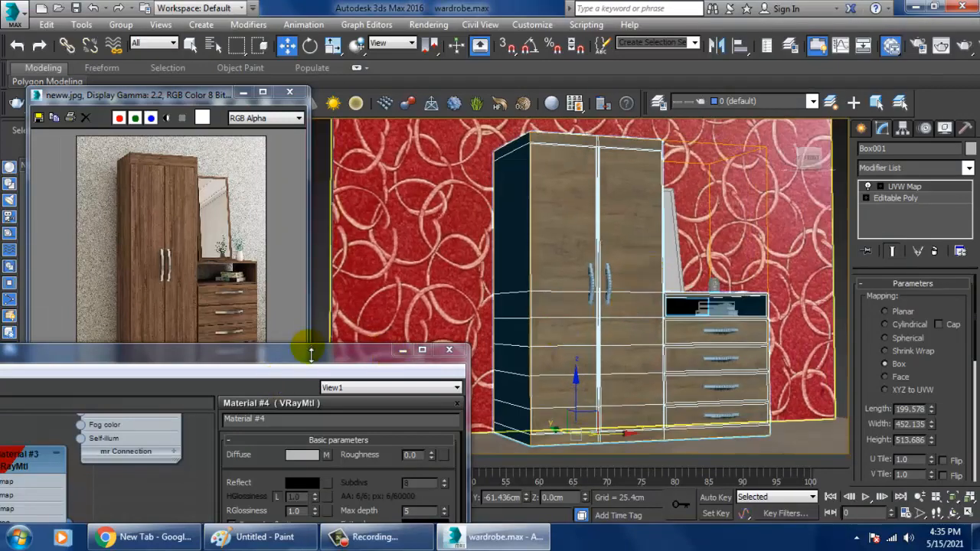
Step: Set the wood material's reflection colour to grey with a value of 70 and put the material editor away
drag(310, 354, 665, 153)
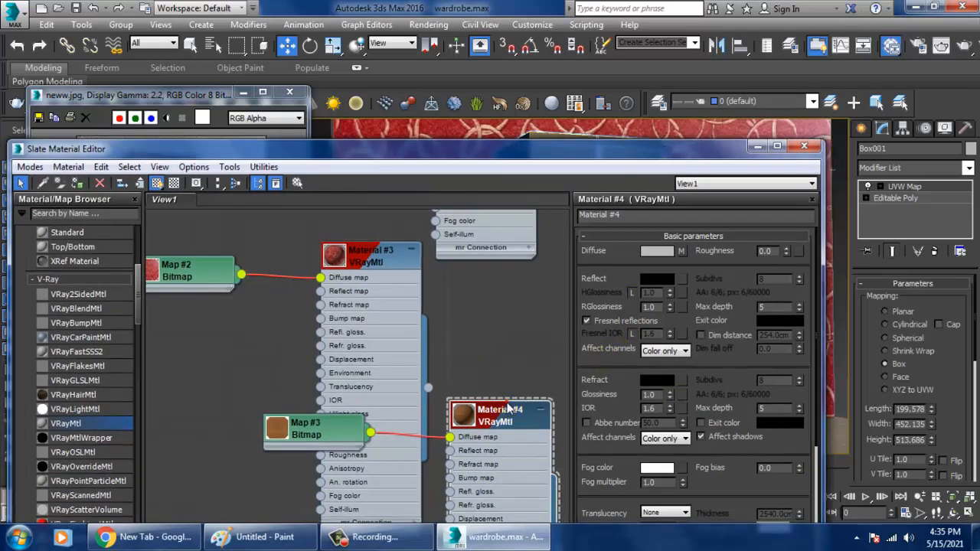
click(657, 281)
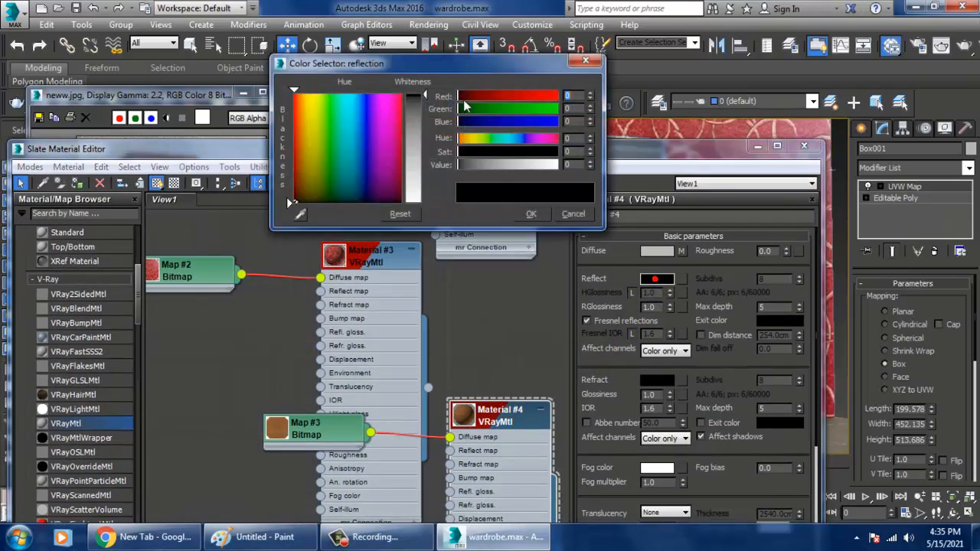
drag(420, 96, 426, 124)
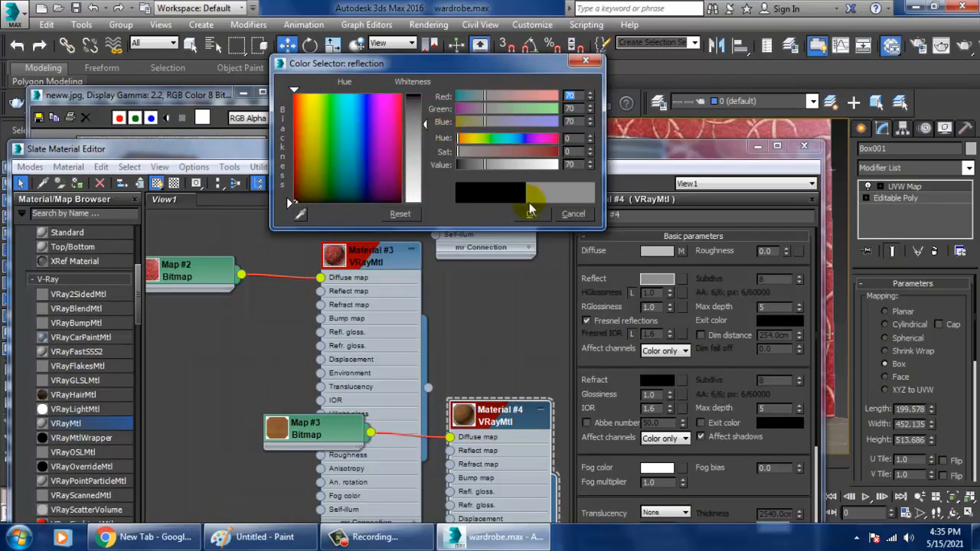
click(545, 216)
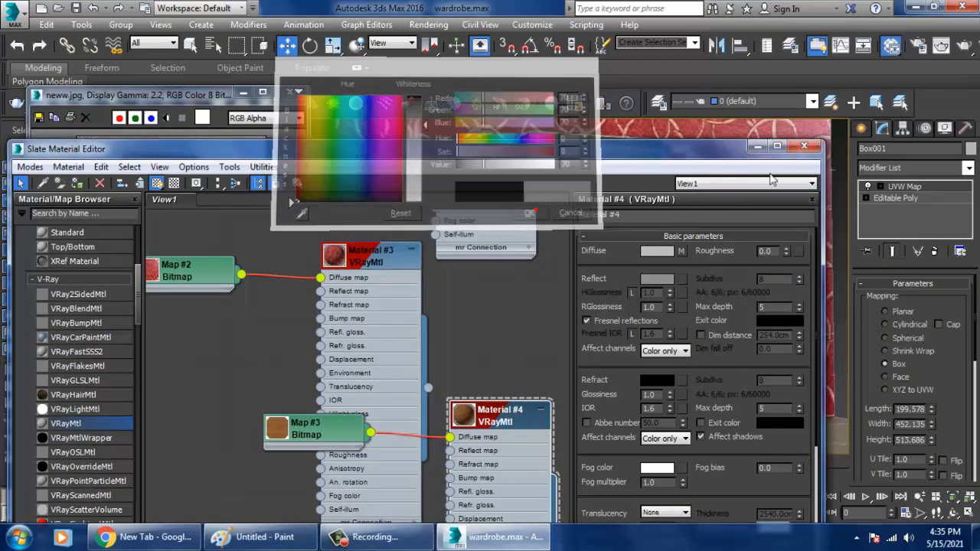
click(757, 147)
Step: Deselect the wardrobe body and select the handle on the left wardrobe door
click(650, 314)
middle_drag(651, 314, 583, 324)
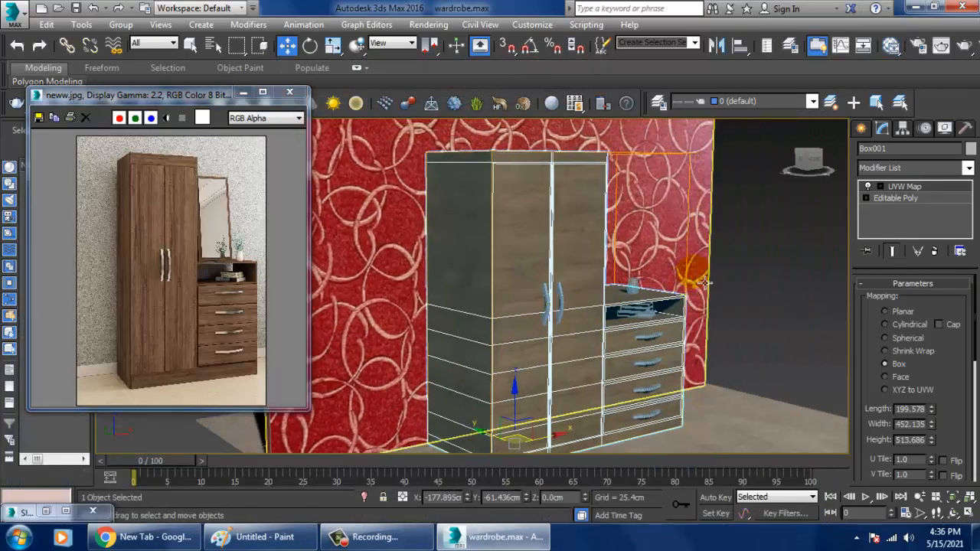
click(754, 235)
scroll(623, 378, up, 5)
middle_drag(605, 371, 490, 327)
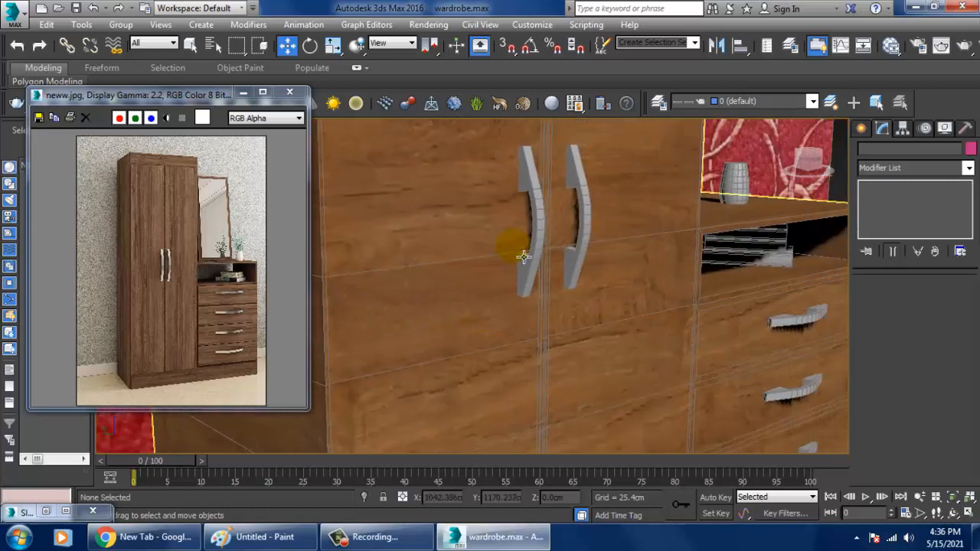
click(540, 240)
alt+middle_drag(568, 250, 593, 288)
scroll(590, 287, up, 4)
key(z)
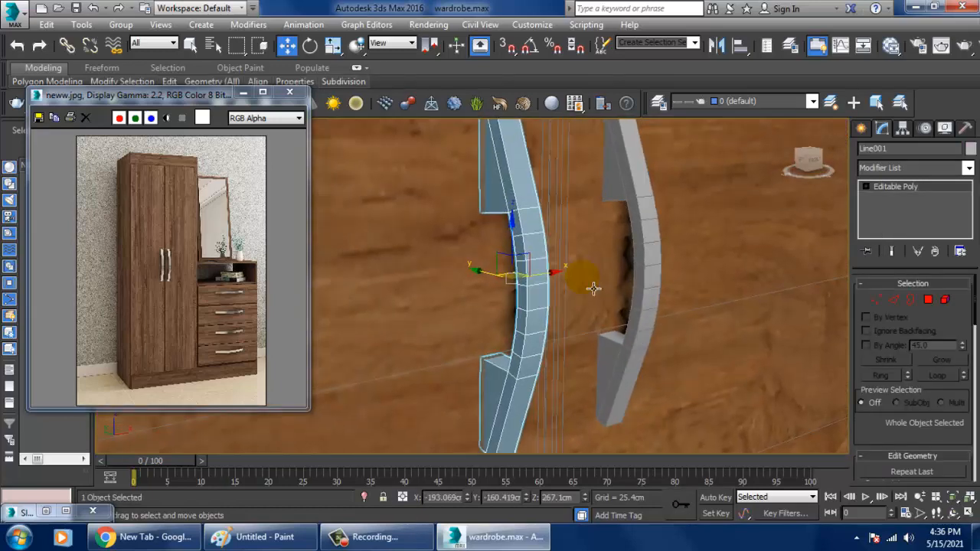
alt+middle_drag(720, 265, 710, 294)
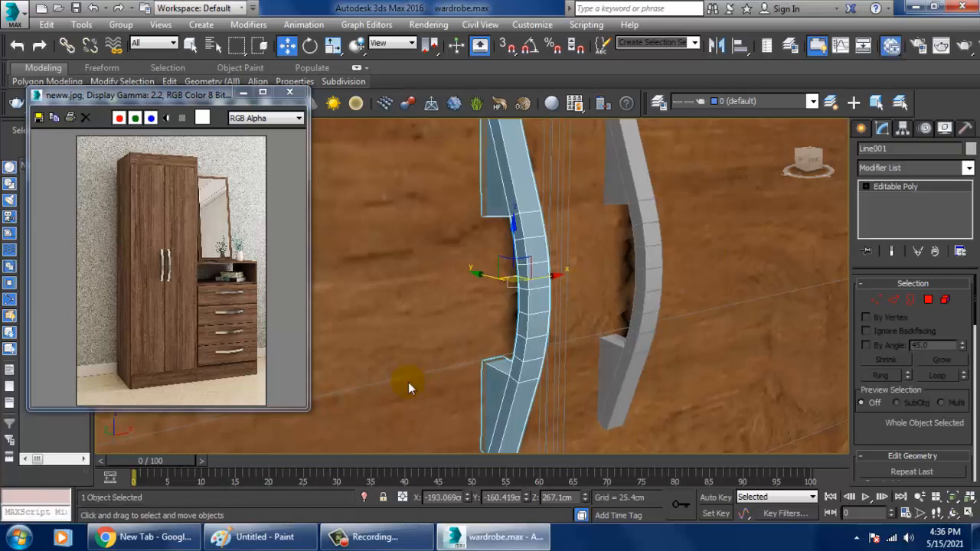
Step: Create another VRayMtl for the selected door handle and show its parameters beside the reference image
key(m)
middle_drag(442, 425, 477, 313)
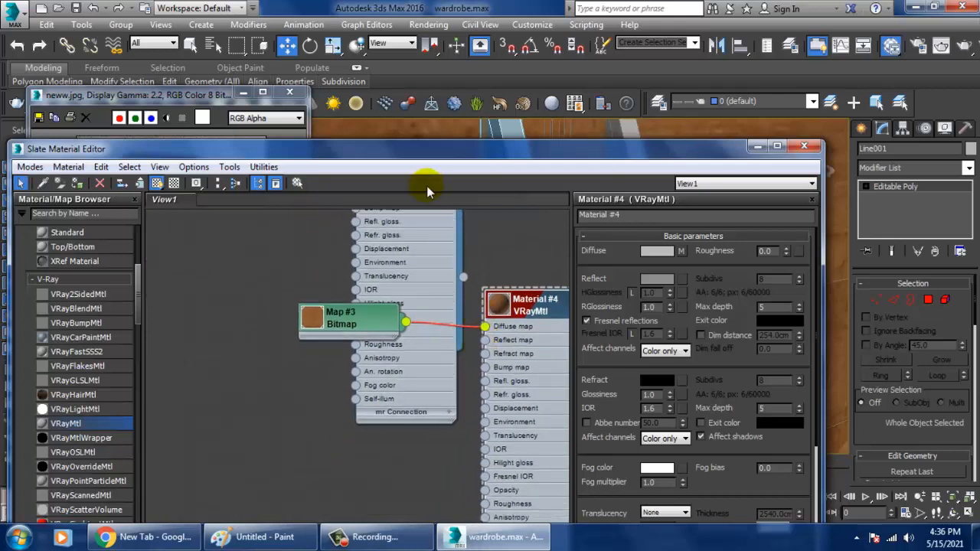
drag(75, 423, 296, 410)
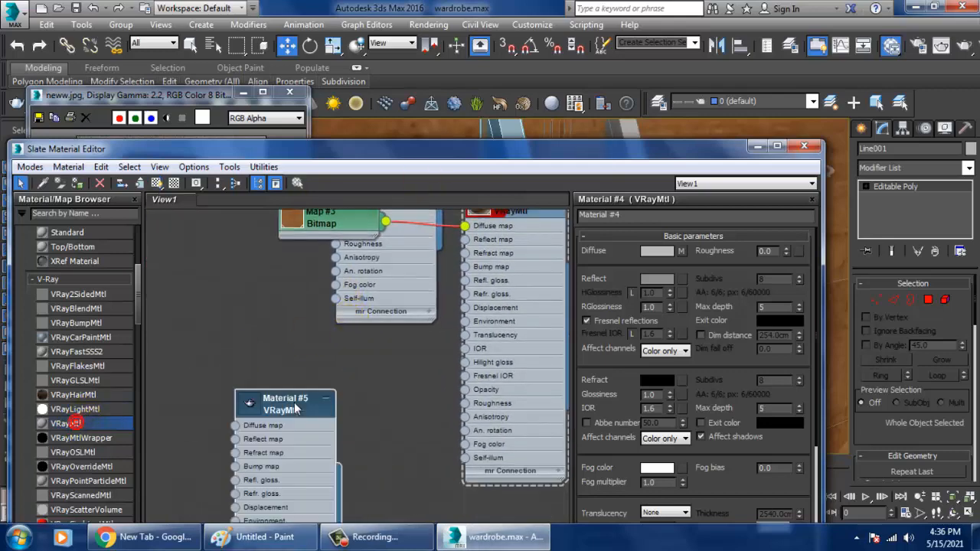
click(293, 400)
drag(392, 152, 789, 153)
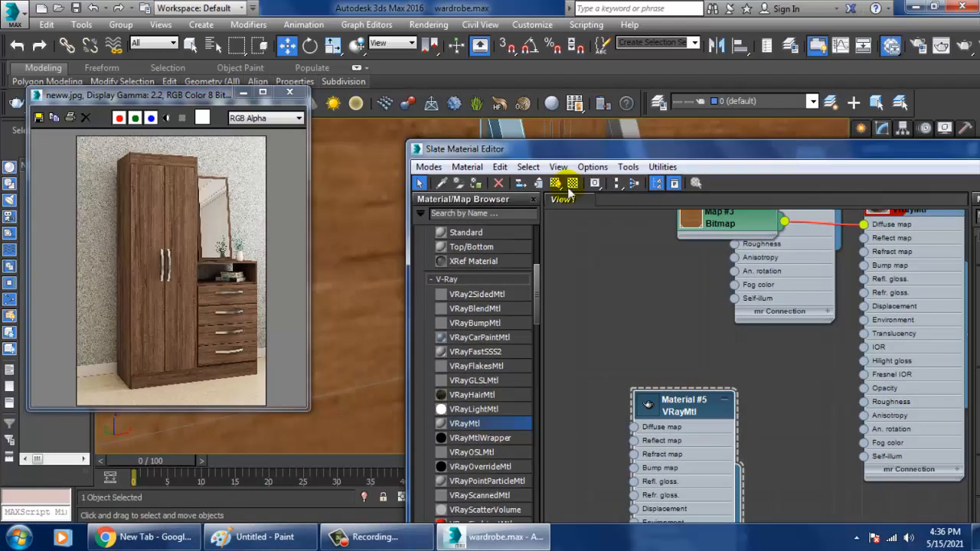
middle_drag(364, 240, 320, 223)
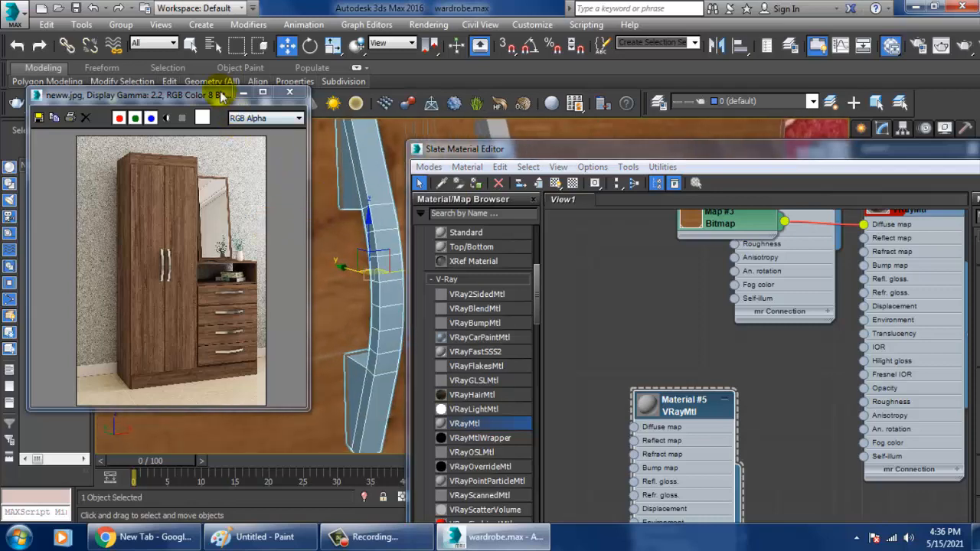
drag(219, 96, 99, 105)
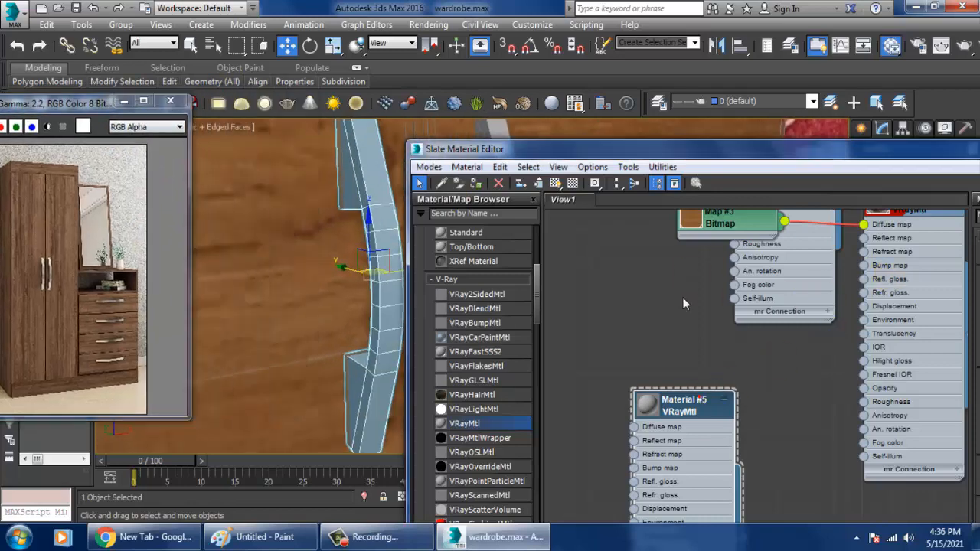
drag(648, 153, 527, 77)
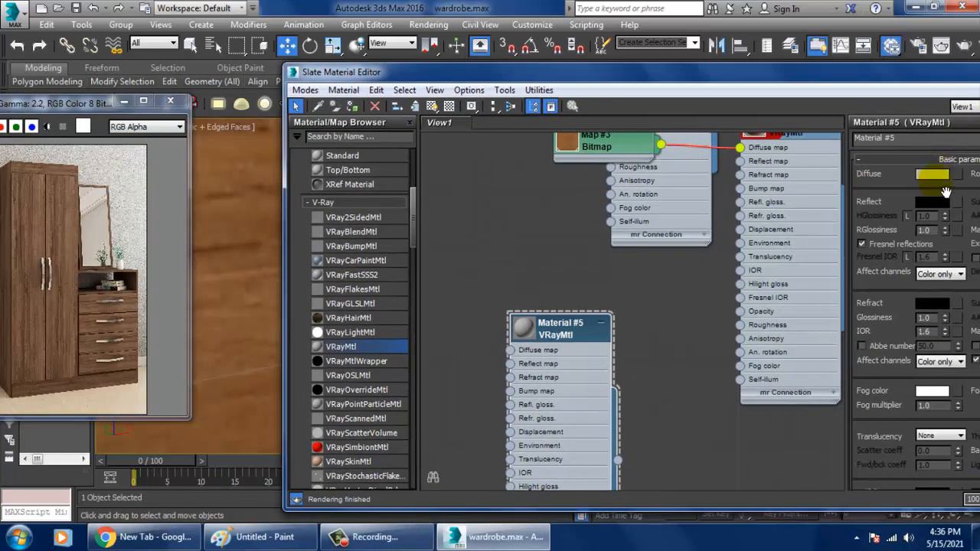
Step: Set the handle material's diffuse colour to near-white with a value of 242
click(934, 175)
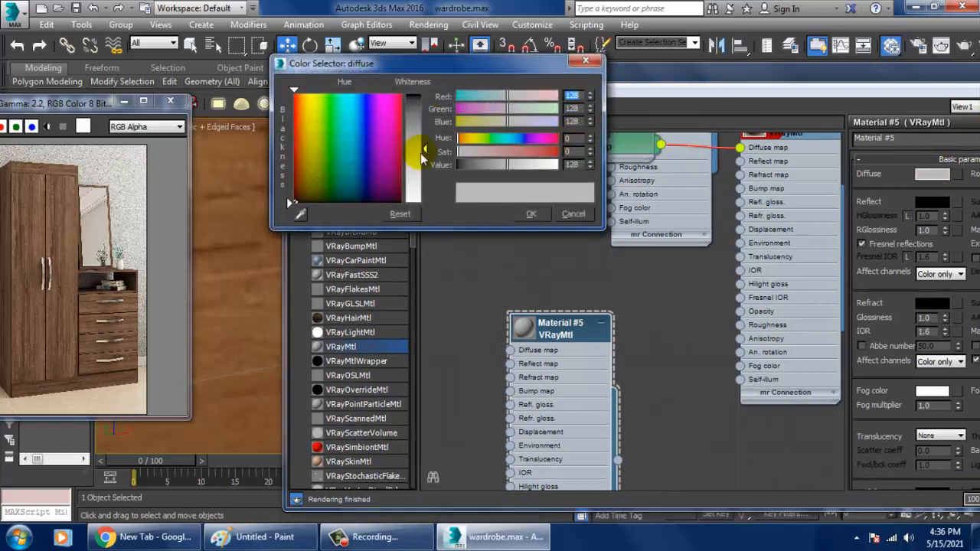
drag(422, 157, 457, 204)
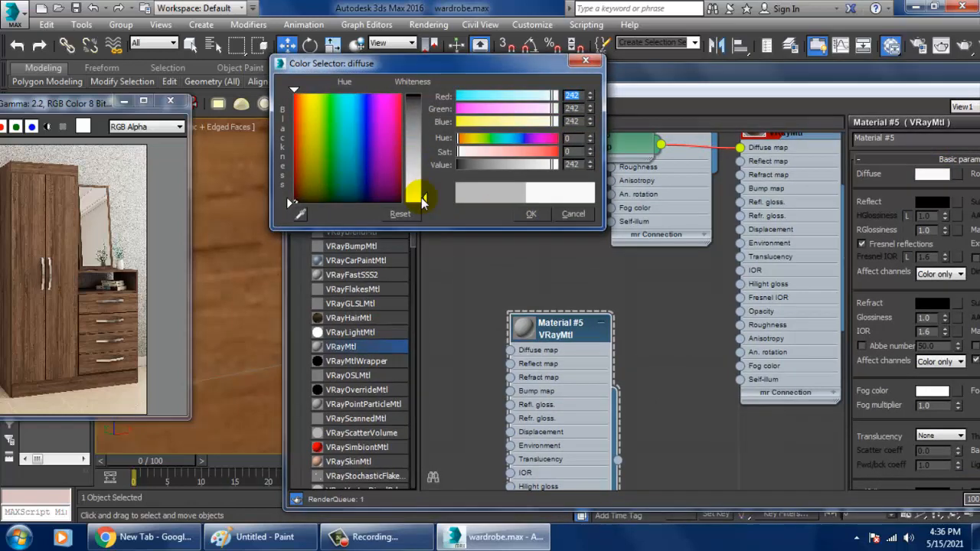
click(530, 214)
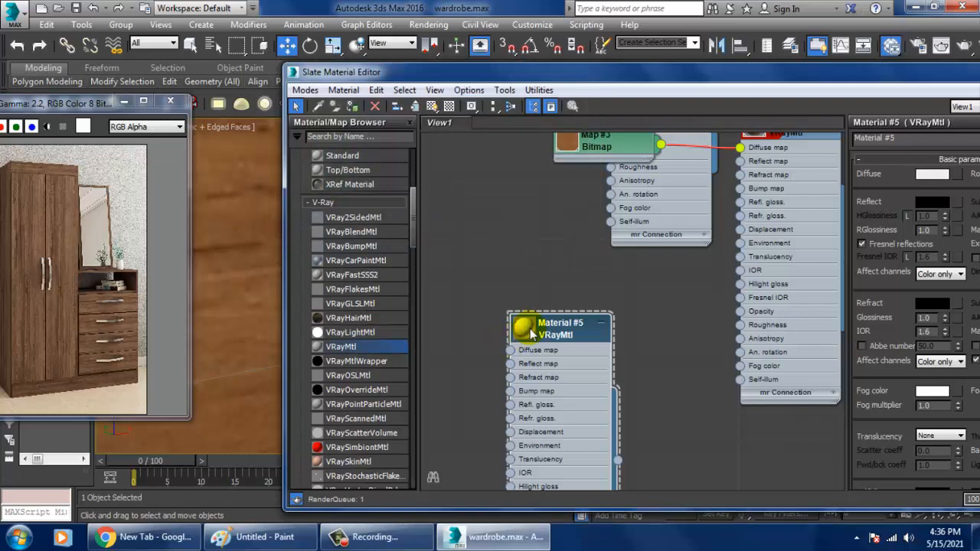
Step: Enlarge the handle material's preview and set its reflection colour to white
double_click(530, 329)
click(932, 202)
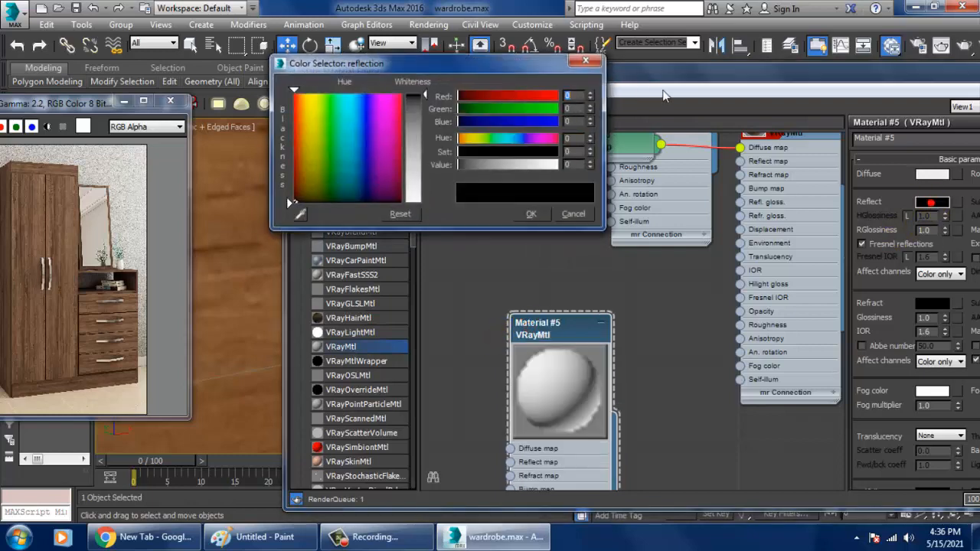
drag(682, 72, 550, 61)
drag(421, 107, 422, 201)
click(519, 214)
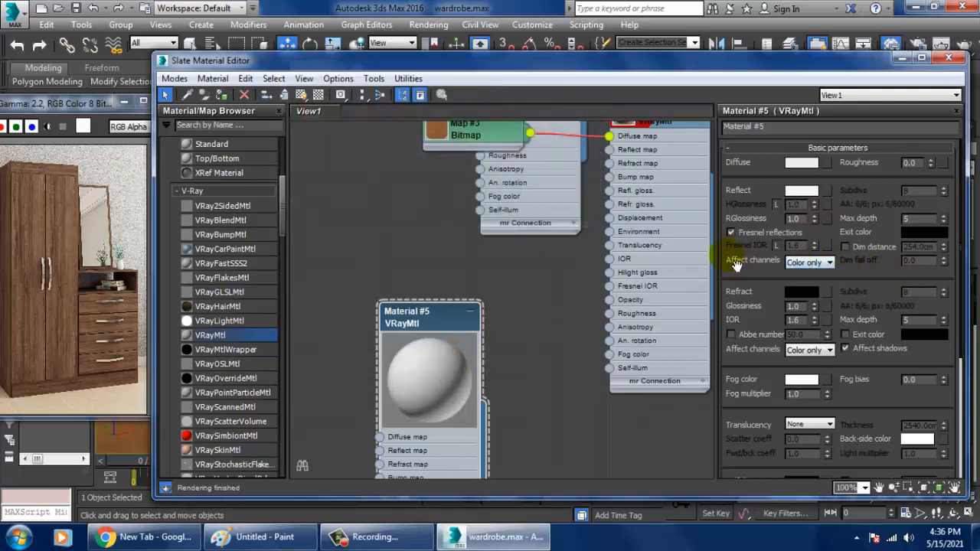
Step: Unlock the handle material's Fresnel IOR and highlight glossiness, setting them to 0.6 and 0.56
click(732, 232)
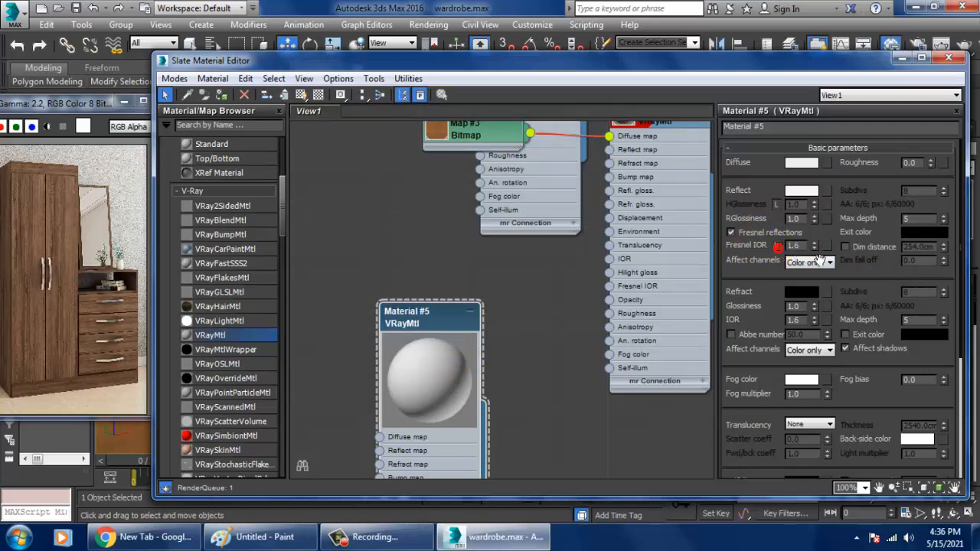
drag(827, 264, 828, 262)
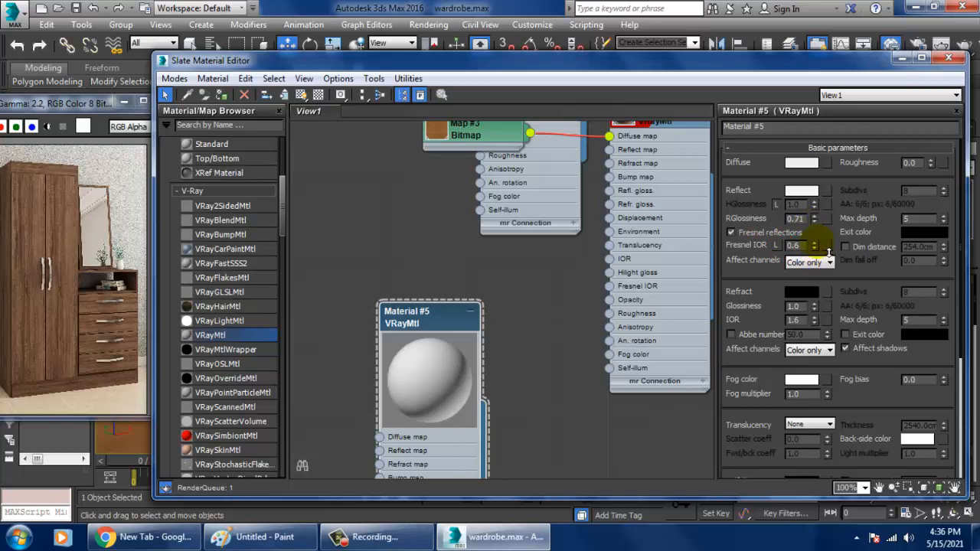
click(777, 205)
drag(815, 206, 815, 211)
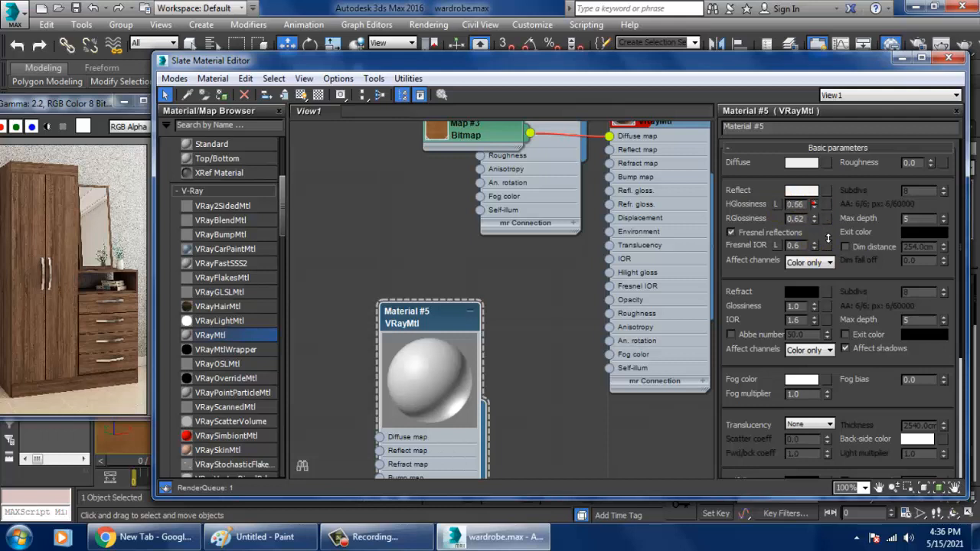
drag(828, 245, 827, 244)
Step: Try the handle material without Fresnel reflections, using highlight glossiness 0.98 and reflection glossiness 0.36, and restore Fresnel reflections
click(743, 233)
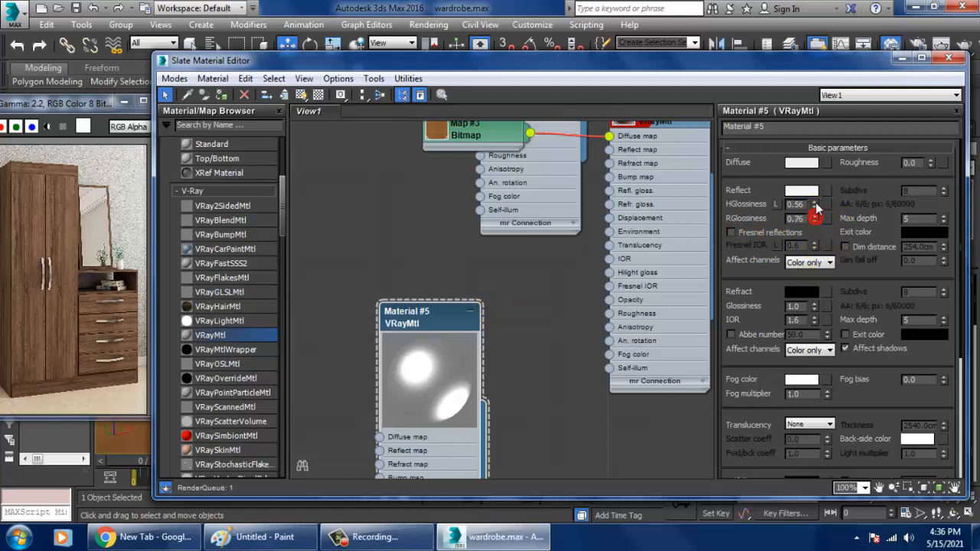
drag(826, 198, 828, 184)
drag(831, 261, 831, 270)
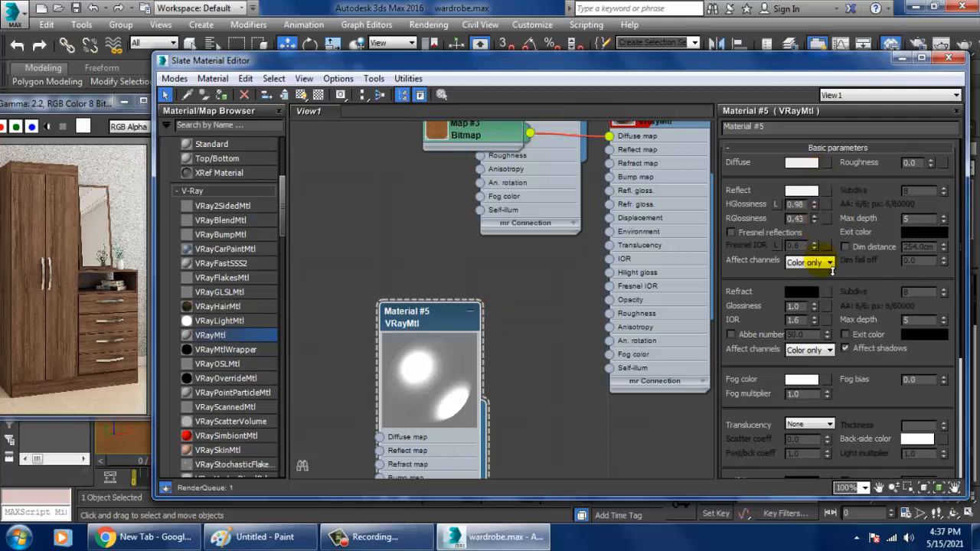
click(747, 232)
click(779, 249)
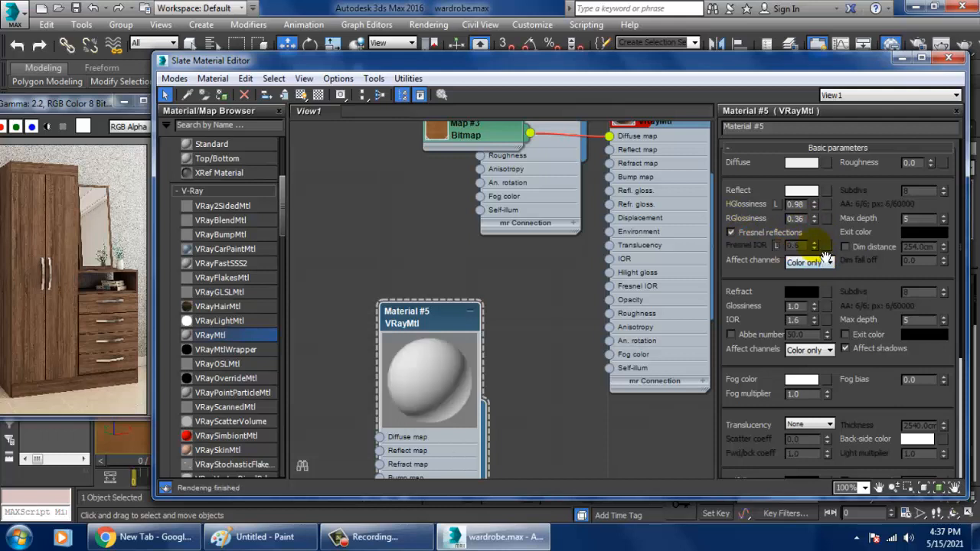
click(777, 246)
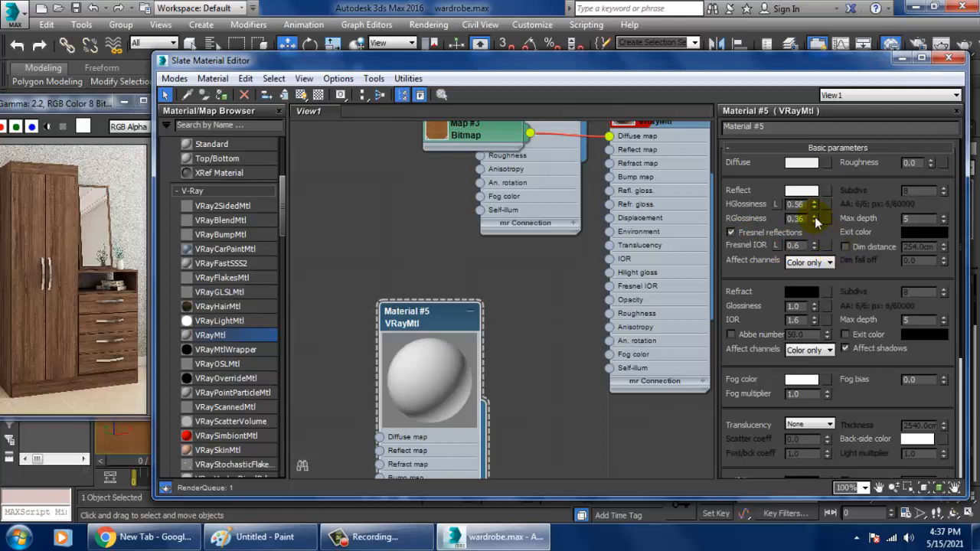
Step: Raise the handle material's reflection glossiness to 0.99 and set its Fresnel IOR to 4.0
drag(823, 193, 822, 180)
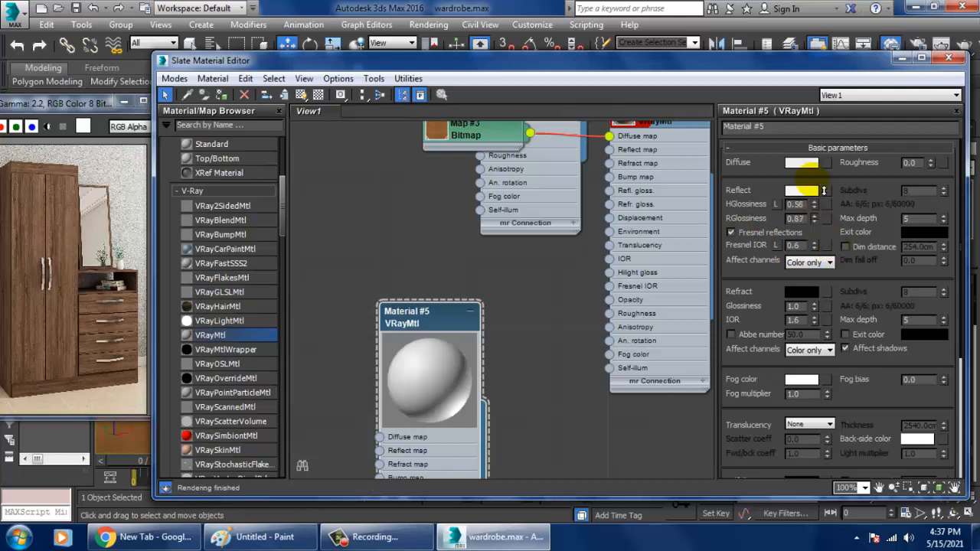
drag(815, 242, 817, 192)
click(813, 246)
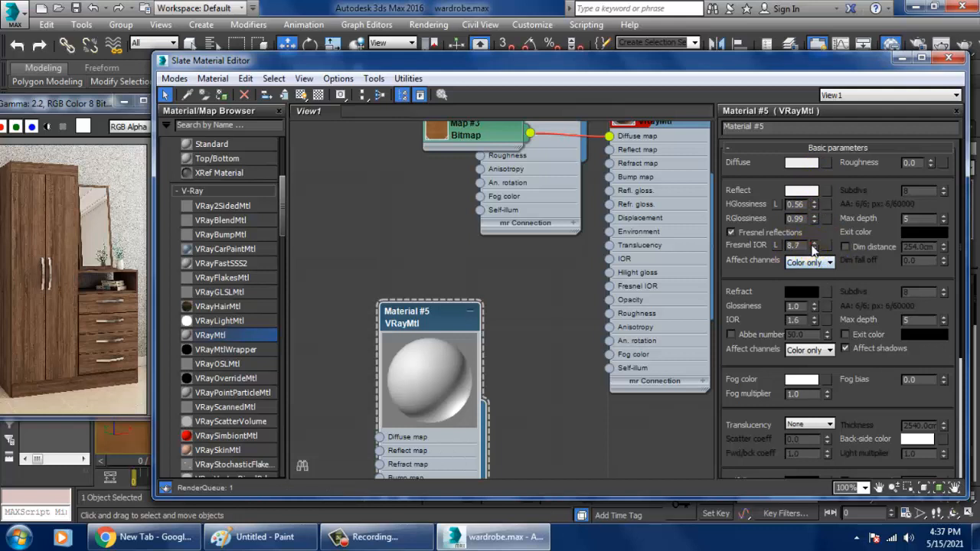
drag(826, 275, 828, 287)
Step: Turn off Fresnel reflections and set the handle material's reflection glossiness to 1.0 and highlight glossiness to 0.61
drag(815, 204, 830, 290)
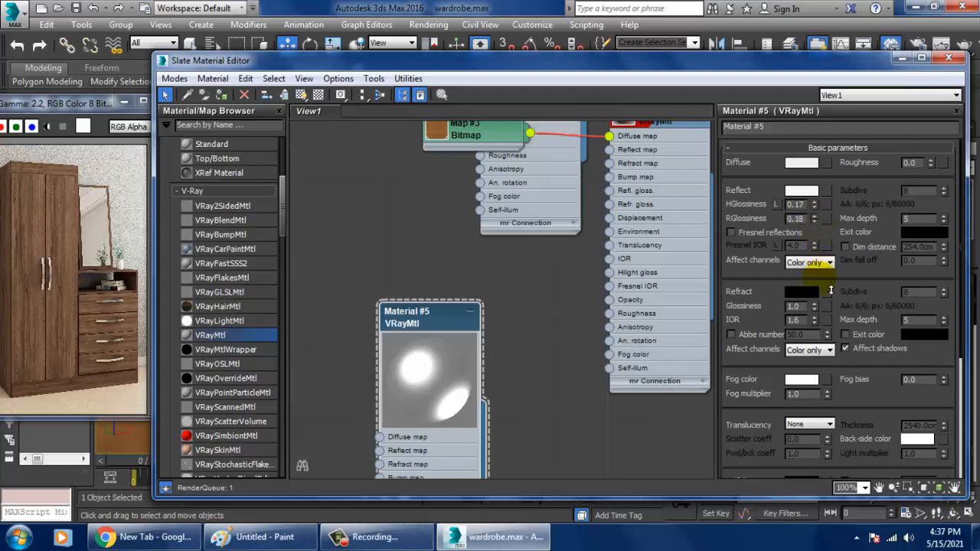
click(815, 216)
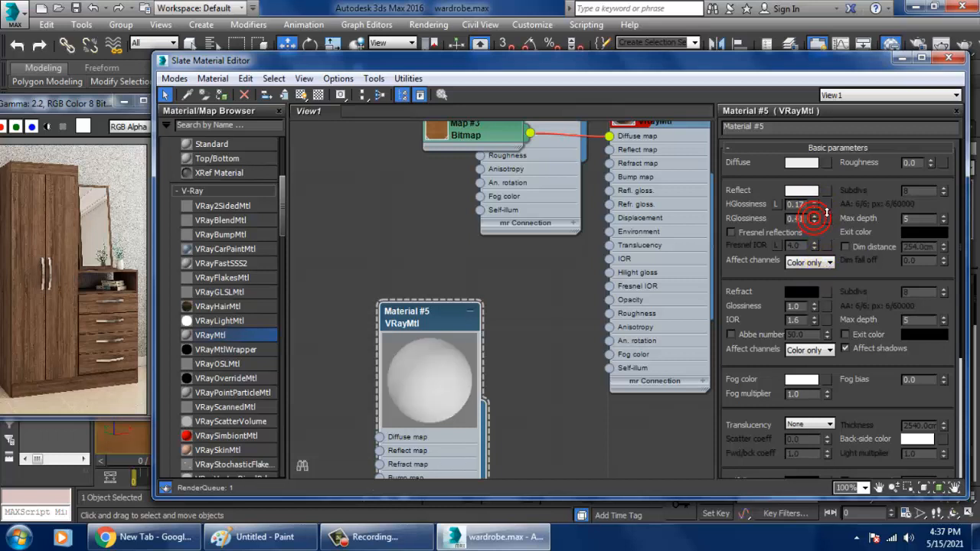
mouse_move(827, 213)
mouse_down()
mouse_move(824, 203)
mouse_move(822, 224)
mouse_move(827, 206)
mouse_up()
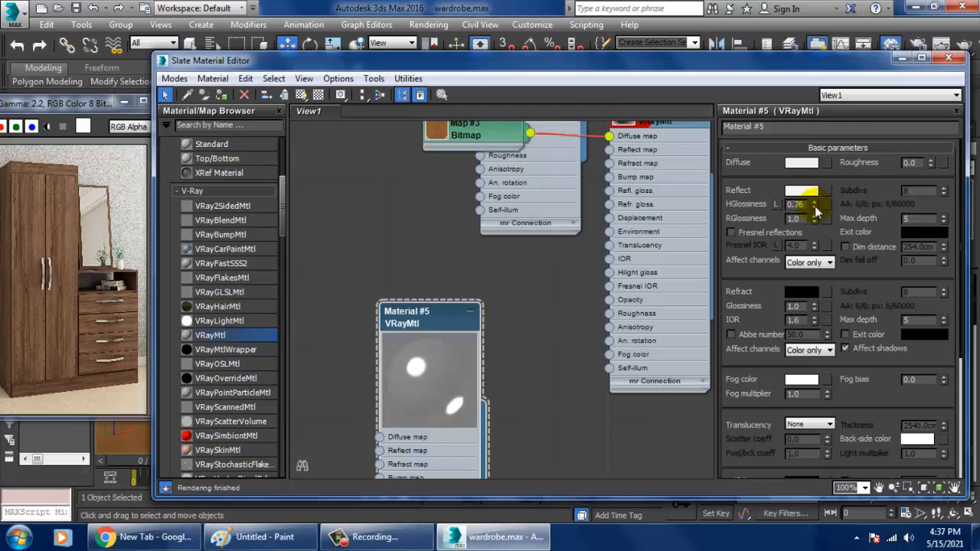
drag(815, 206, 829, 226)
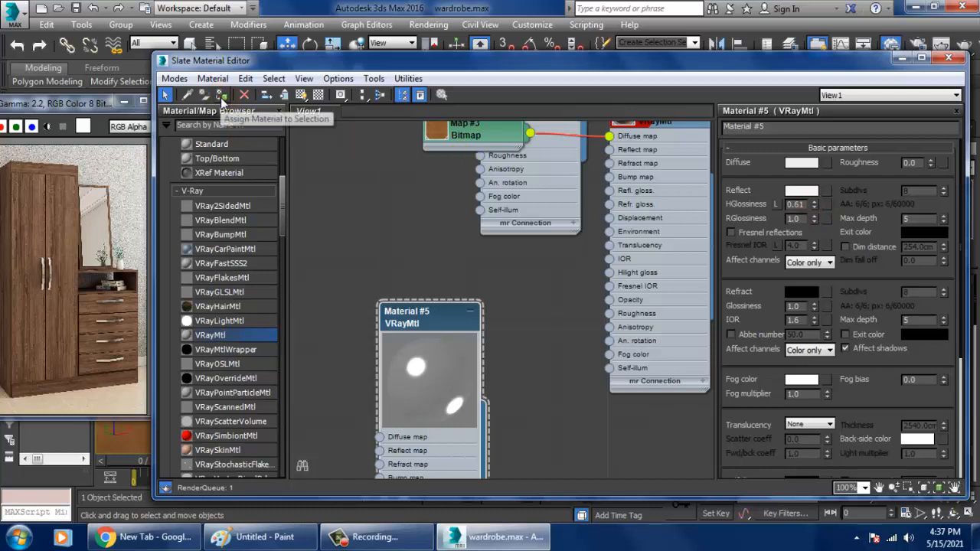
Step: Assign the material to the selected door handle, show it shaded in the viewport and uncover the wardrobe view
click(301, 94)
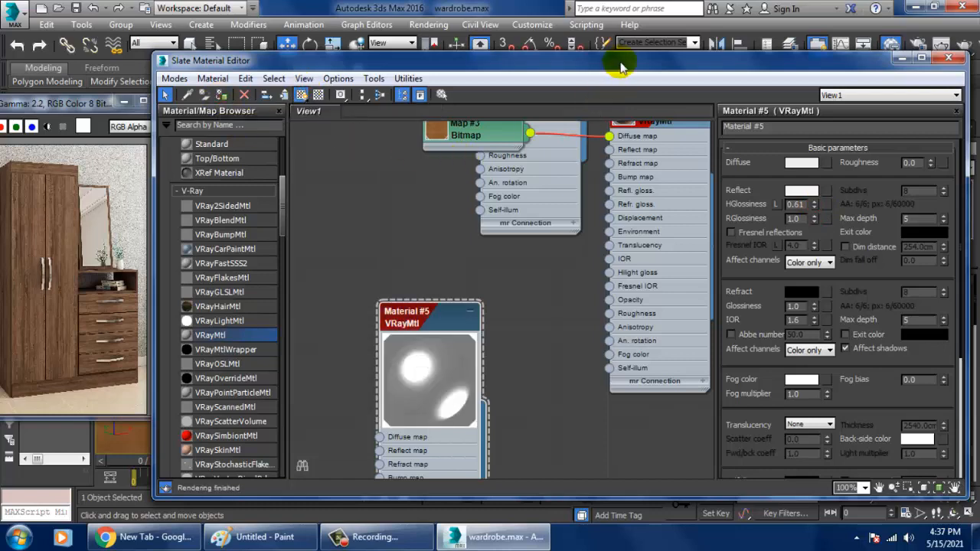
drag(619, 61, 398, 459)
scroll(528, 325, down, 5)
scroll(538, 318, down, 3)
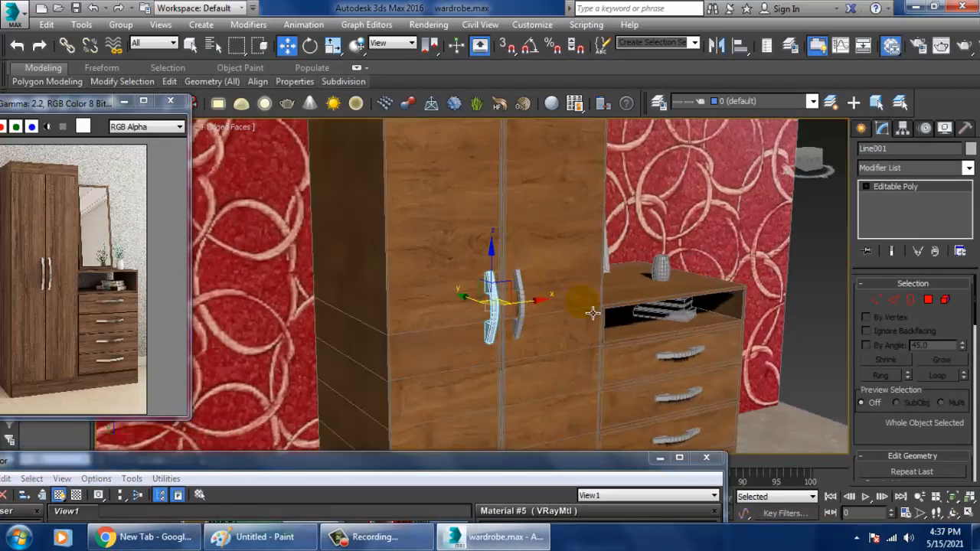
Step: Select the right door's handle together with the three upper drawer handles
click(813, 258)
scroll(582, 298, up, 5)
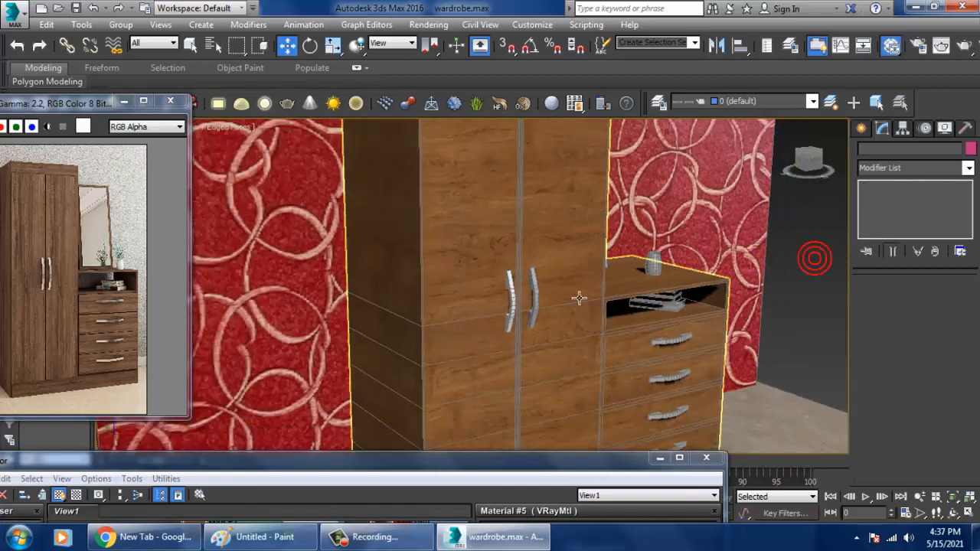
scroll(597, 300, down, 3)
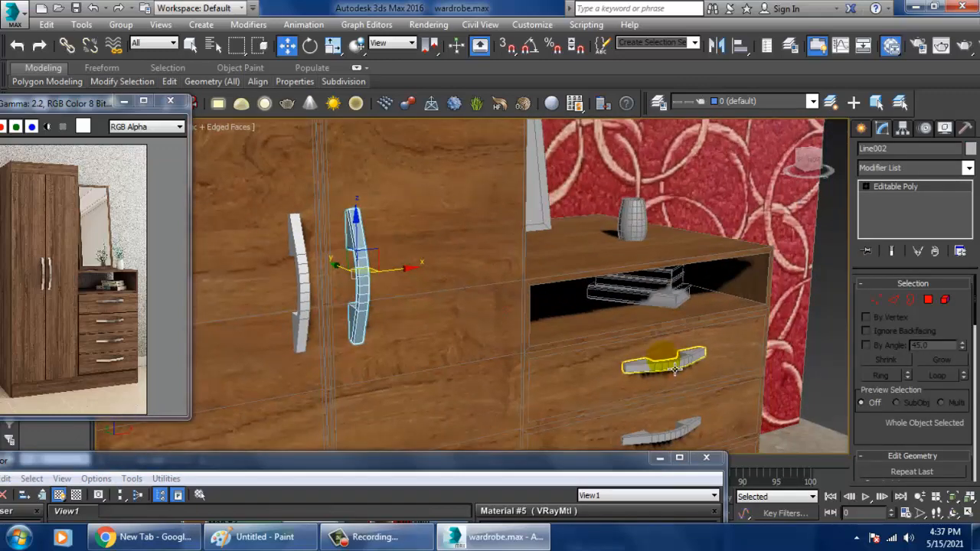
ctrl+click(650, 356)
scroll(655, 313, up, 3)
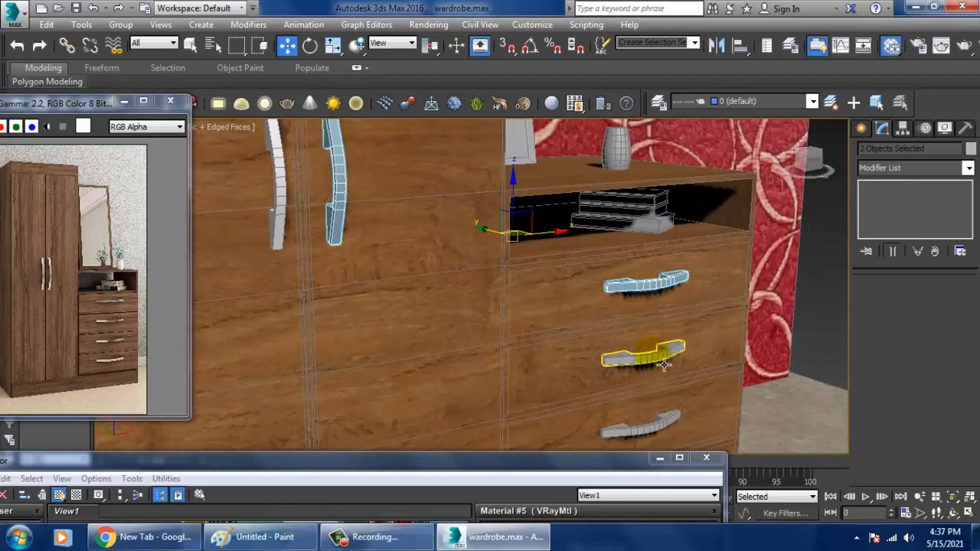
ctrl+click(642, 352)
ctrl+click(665, 437)
alt+middle_drag(665, 429, 682, 363)
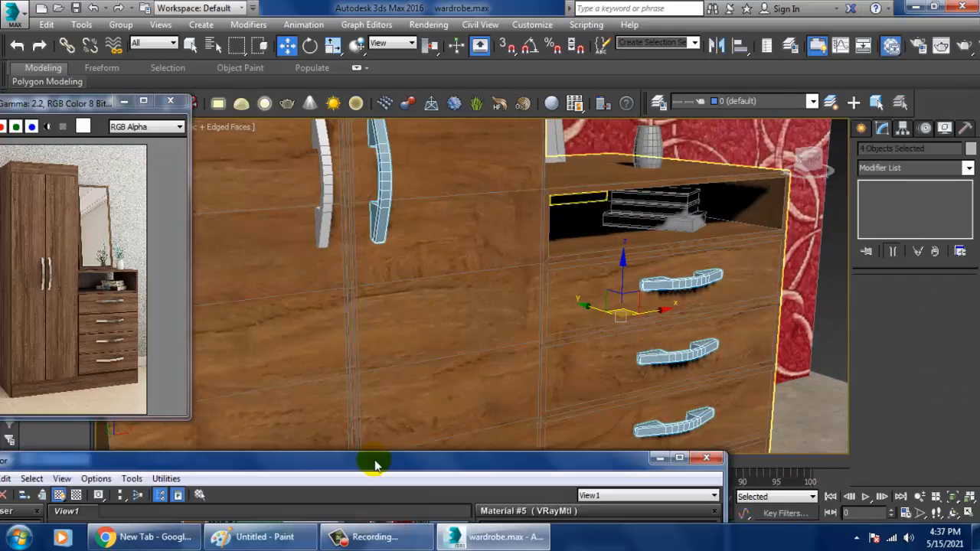
Step: Assign the material to the selected handles, rename it metal and enable its Fresnel reflections
drag(376, 462, 690, 93)
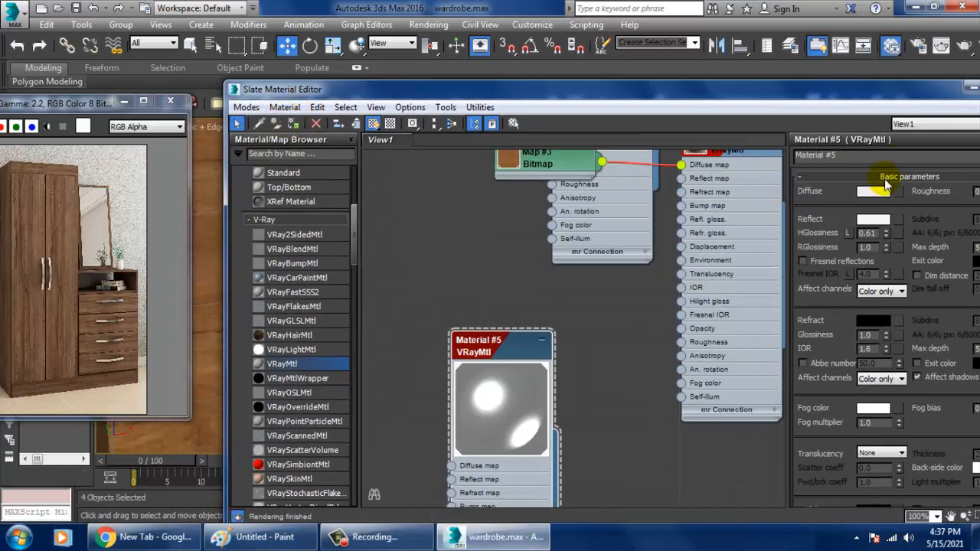
text(metal)
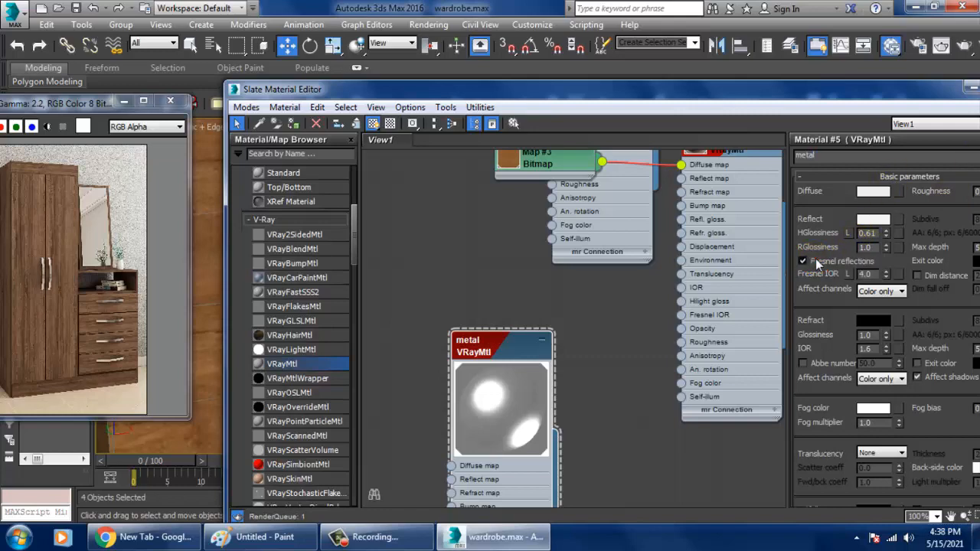
double_click(920, 92)
click(775, 136)
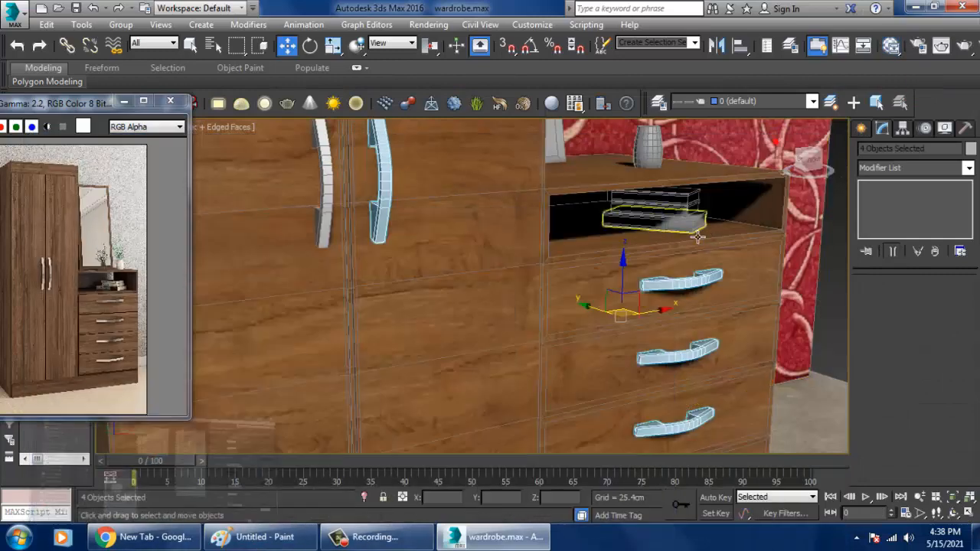
Step: Deselect the handles and select the front face polygon of the mirror standing on the drawer unit
scroll(752, 231, down, 3)
scroll(752, 232, down, 2)
click(812, 247)
scroll(690, 291, down, 3)
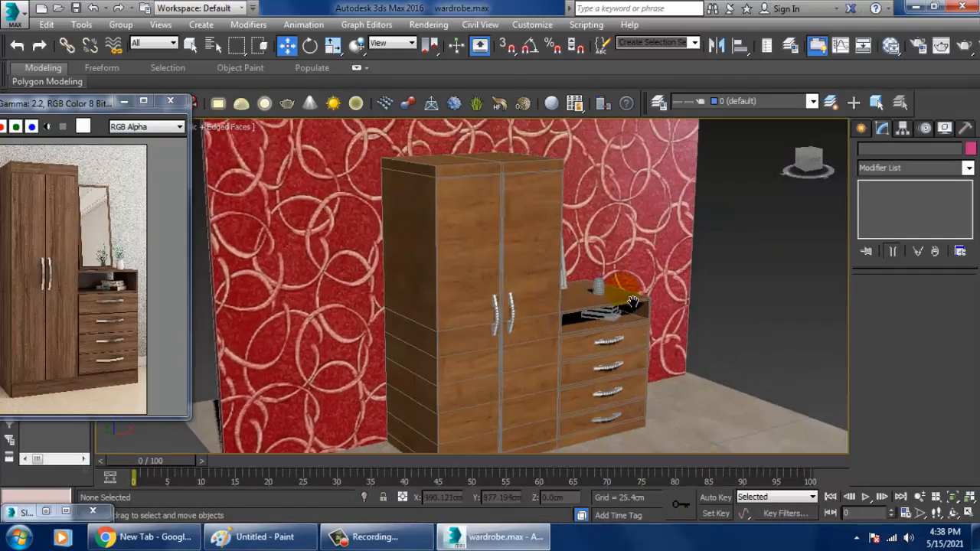
scroll(624, 325, up, 2)
scroll(624, 325, up, 5)
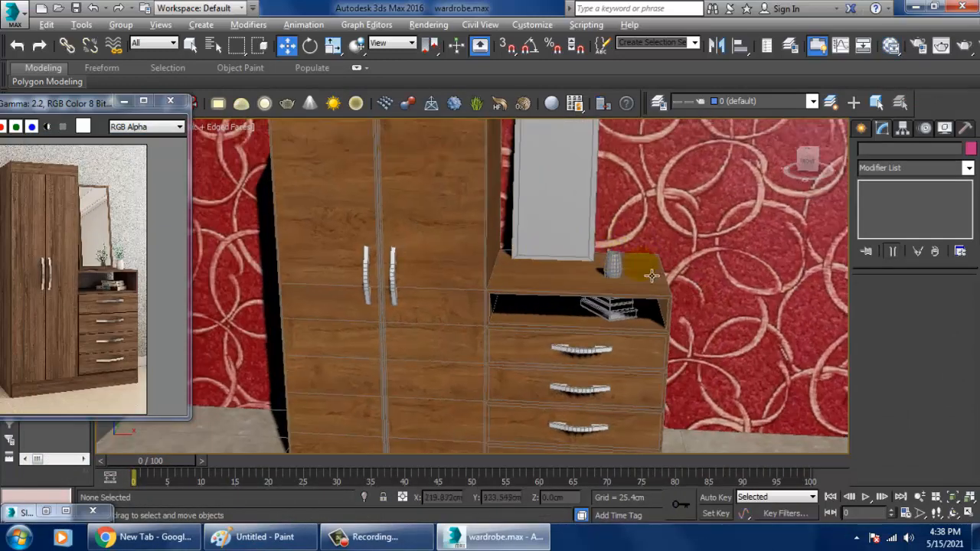
click(529, 195)
alt+middle_drag(604, 208, 600, 296)
click(930, 302)
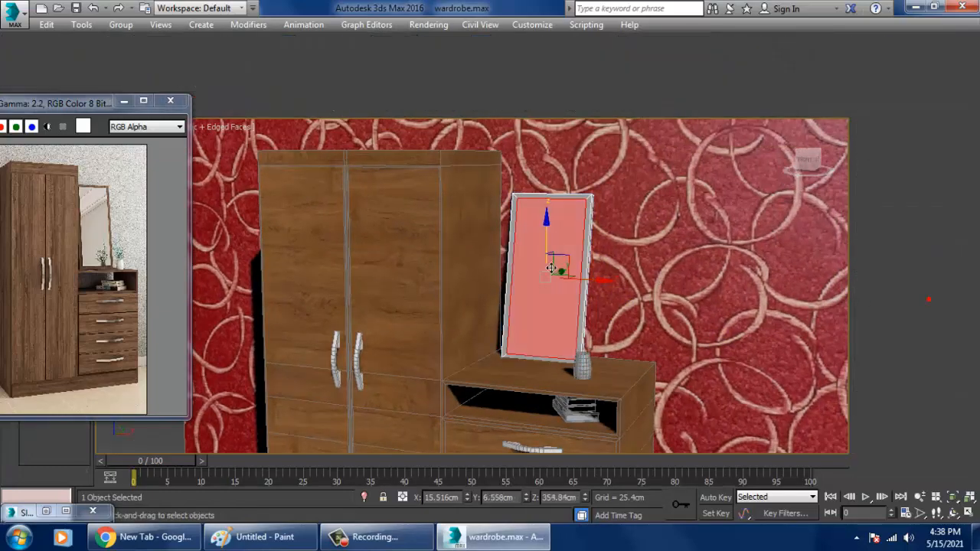
click(552, 267)
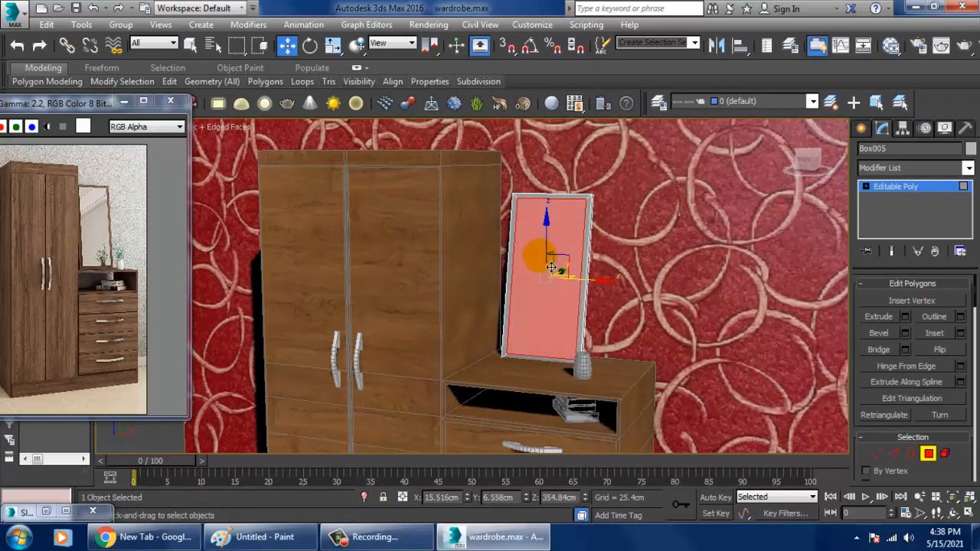
Step: Create a new VRayMtl for the mirror face in free space of the material graph and show its parameters
key(m)
middle_drag(406, 436, 373, 270)
middle_drag(443, 425, 426, 317)
drag(104, 421, 515, 335)
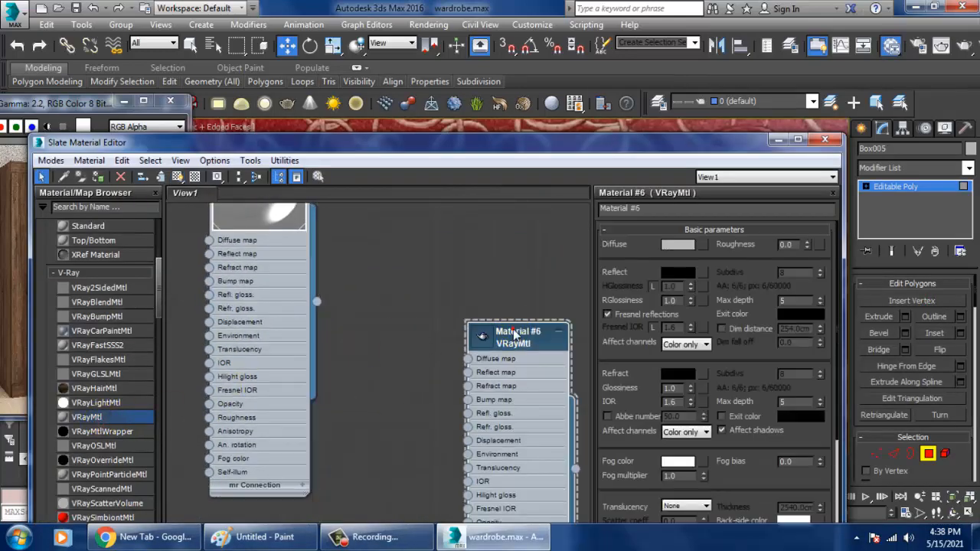
Step: Set the new mirror material's diffuse colour to near-white
click(677, 244)
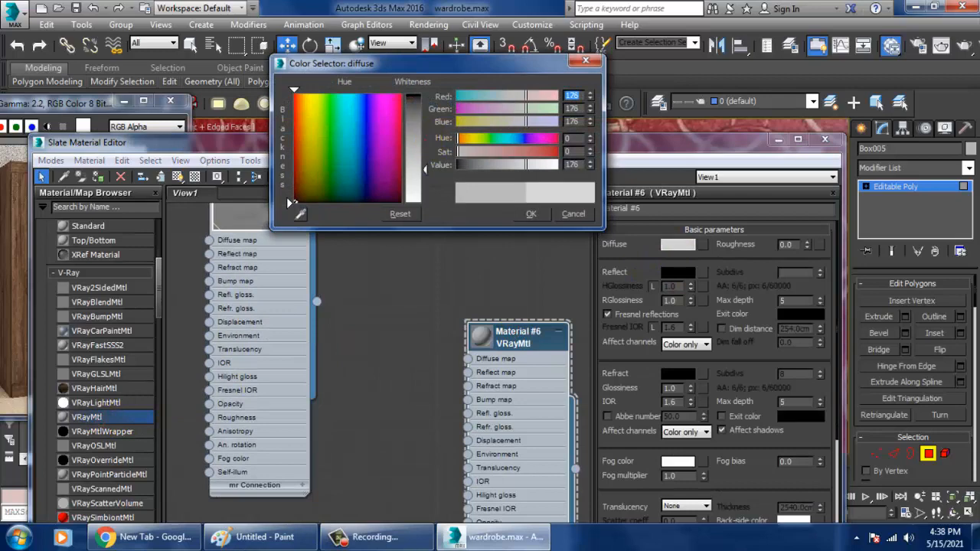
drag(427, 145, 426, 196)
click(531, 214)
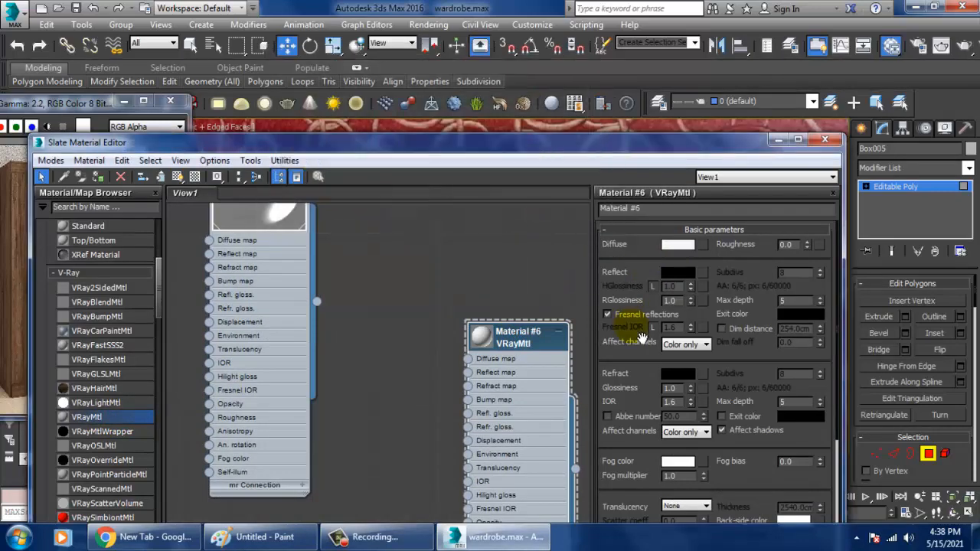
Step: Set the new mirror material's reflection colour to white
click(678, 272)
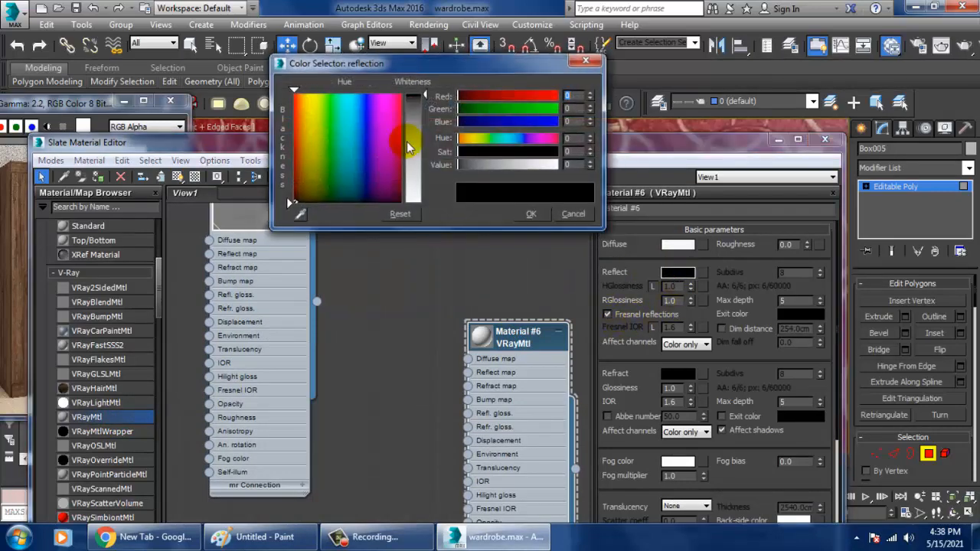
drag(426, 131, 425, 203)
click(533, 214)
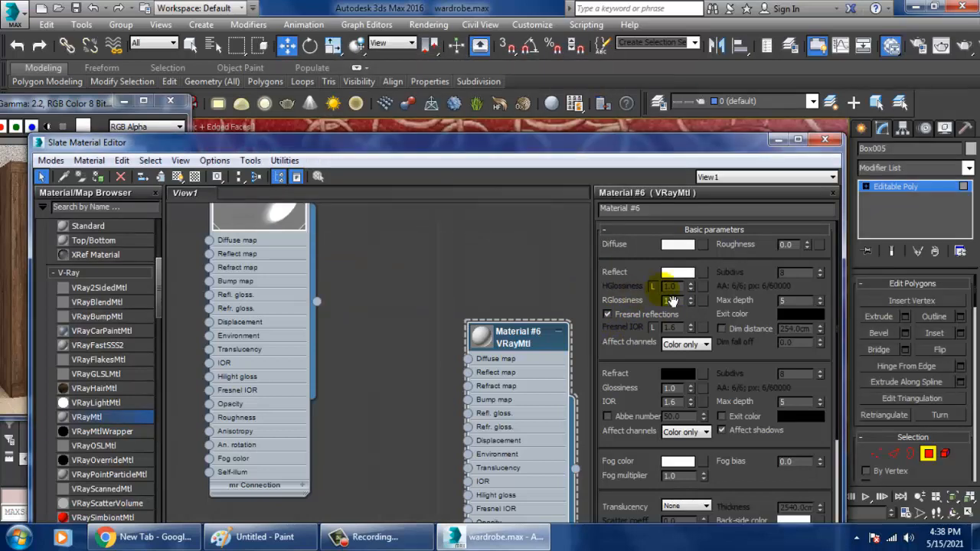
Step: Set the material's diffuse colour to black, turn off Fresnel reflections and name the material mirror
click(676, 244)
drag(415, 149, 415, 94)
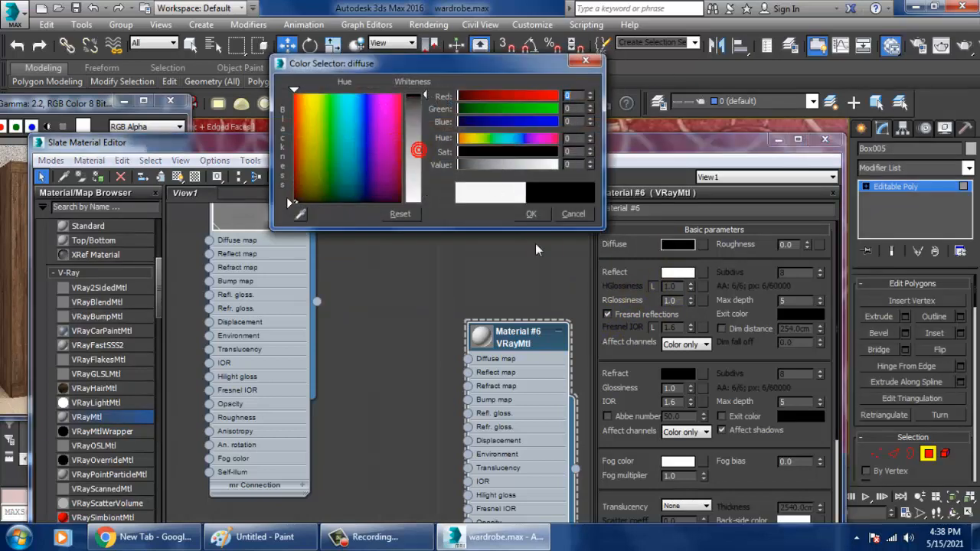
click(532, 214)
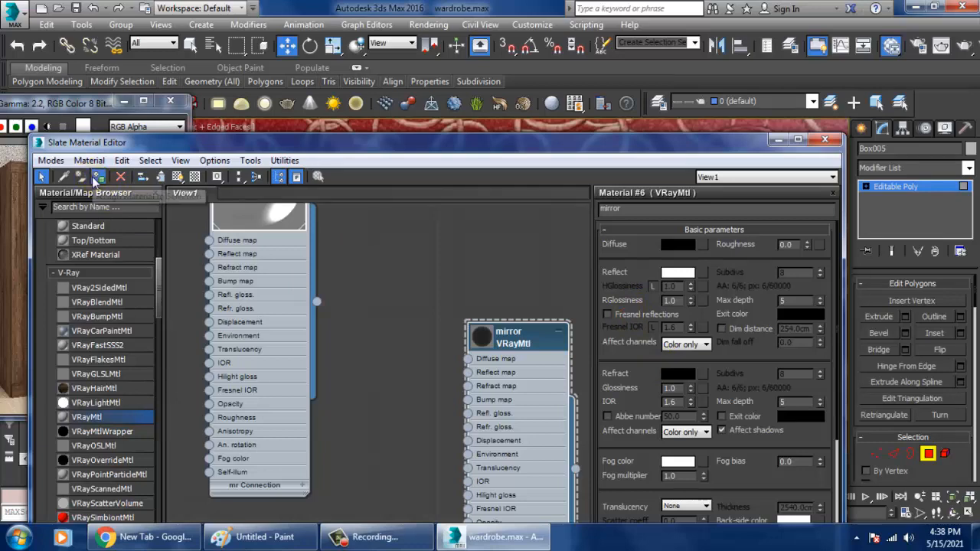
Step: Show the mirror material shaded in the viewport and check it on the mirror face beside the wardrobe
click(176, 181)
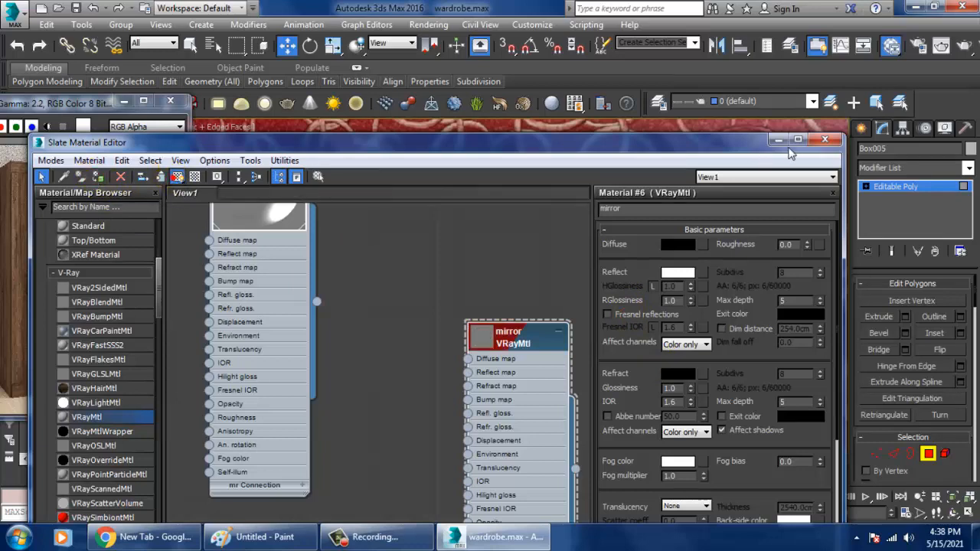
click(778, 140)
scroll(605, 291, down, 3)
middle_drag(666, 286, 578, 295)
scroll(548, 299, down, 2)
click(716, 288)
scroll(512, 286, up, 3)
Step: Select the mirror face, invert the polygon selection to the frame and assign it the wood material, Material #4
click(520, 295)
scroll(521, 295, up, 4)
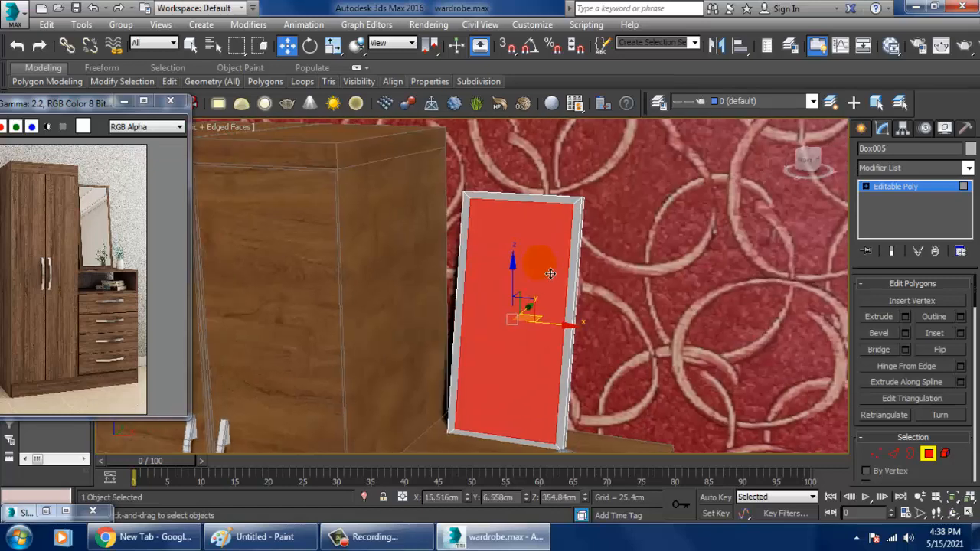
key(ctrl+i)
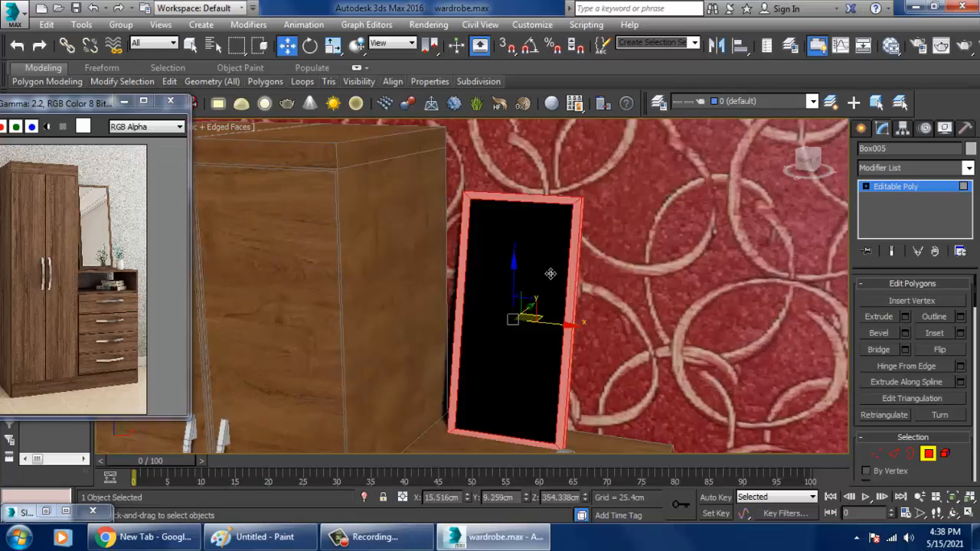
key(m)
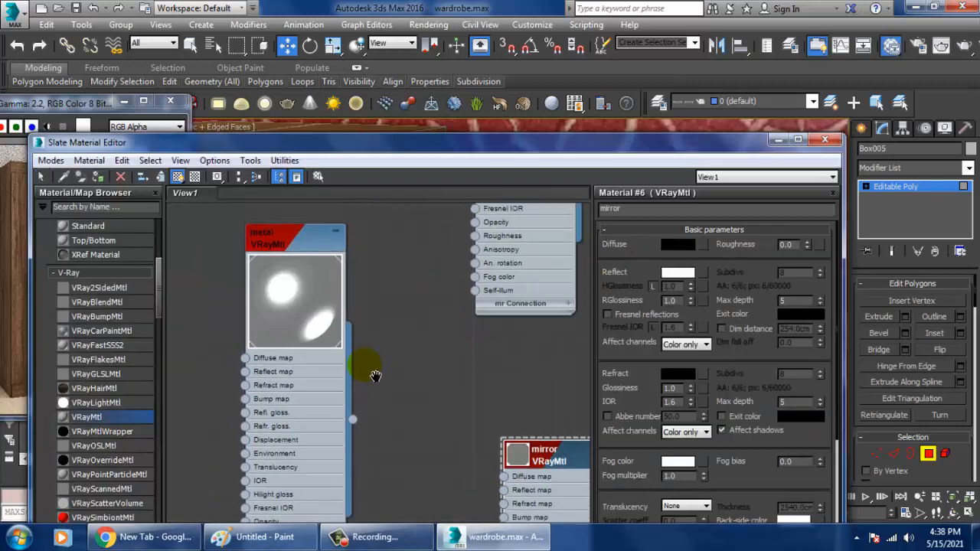
middle_drag(465, 282, 328, 288)
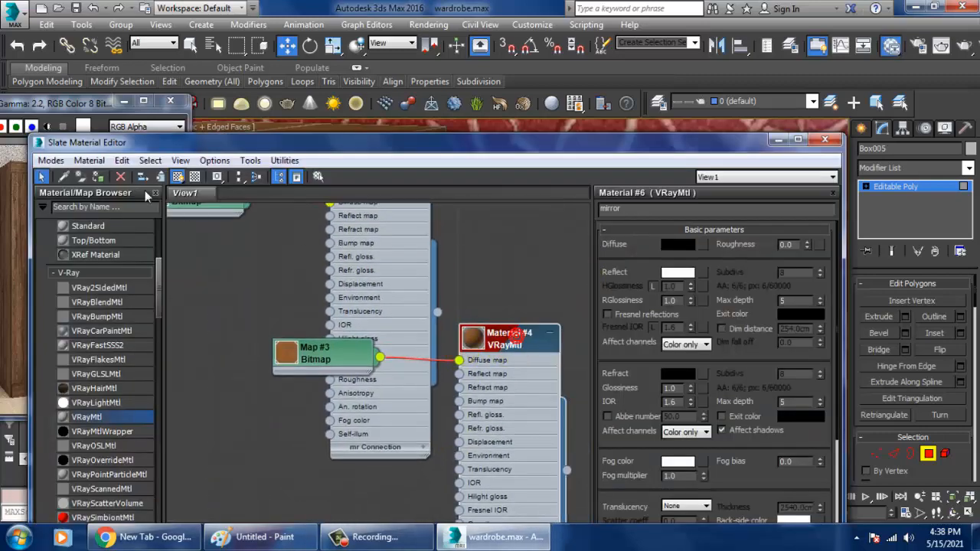
click(97, 178)
click(778, 139)
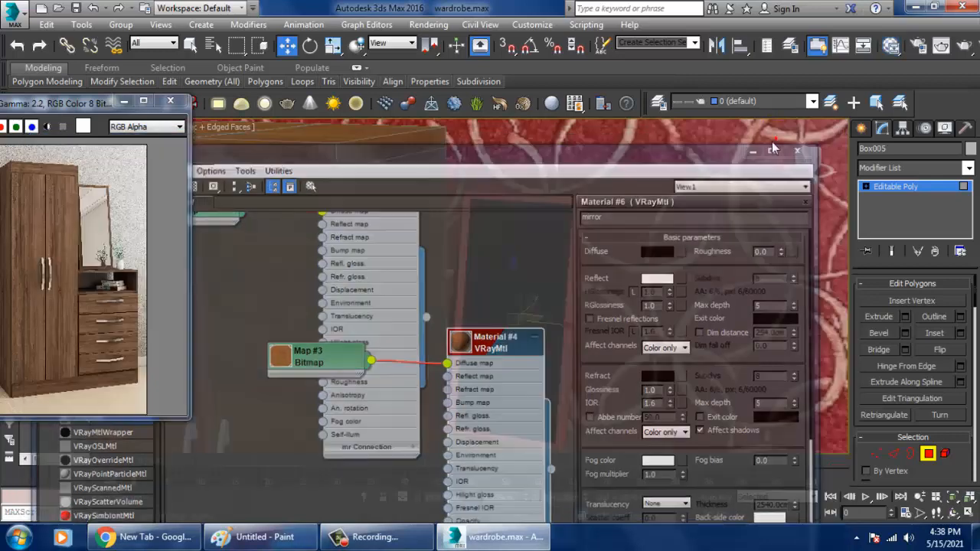
Step: Add a UVW Map modifier with Box mapping to the mirror frame polygons and deselect the object
click(907, 167)
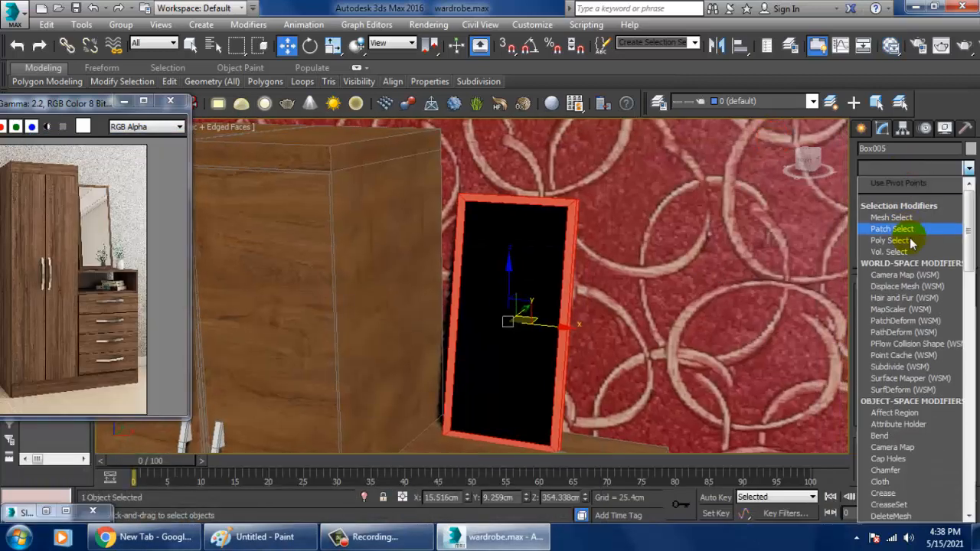
scroll(913, 245, down, 10)
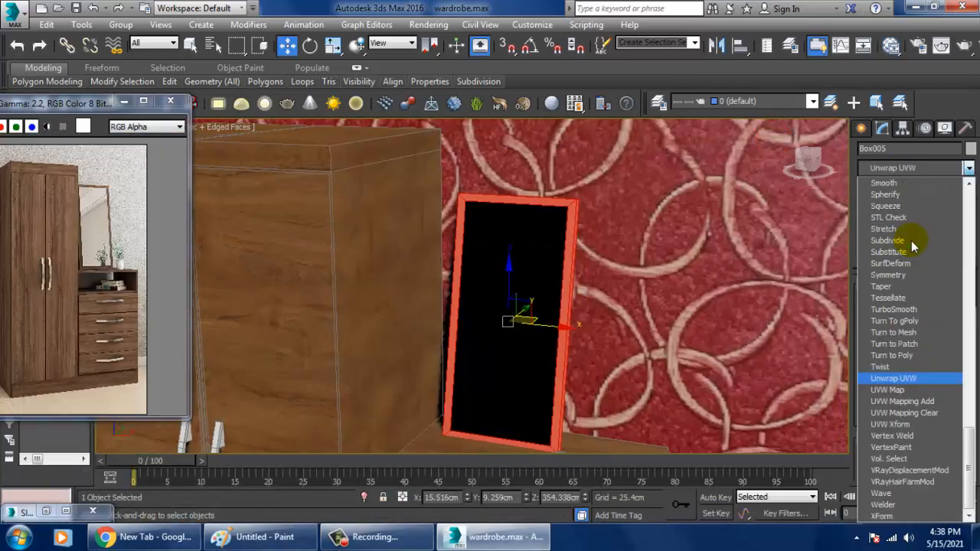
click(889, 393)
click(886, 366)
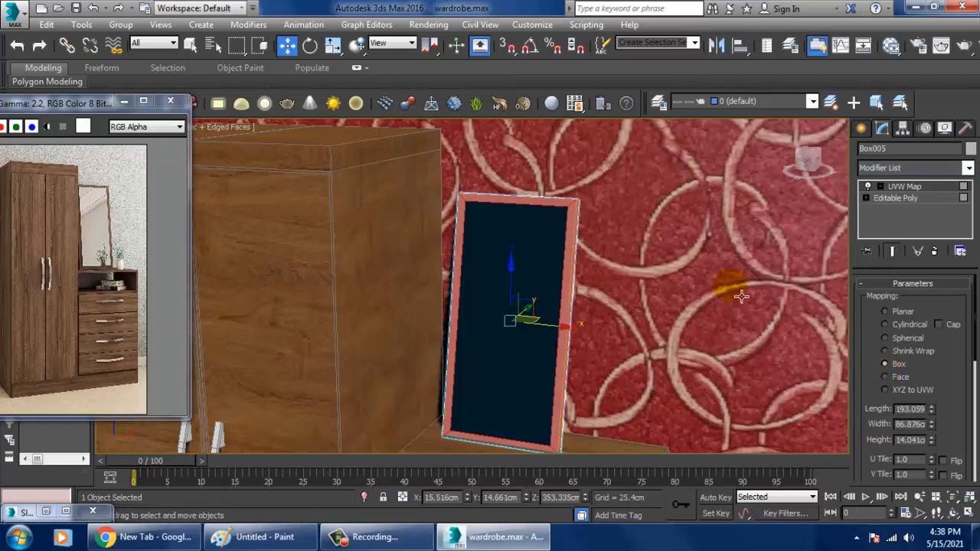
scroll(732, 295, down, 8)
middle_drag(646, 330, 560, 337)
click(797, 295)
Step: Inspect the textured wardrobe from several angles, up close at the books in the open shelf
alt+middle_drag(543, 299, 606, 315)
scroll(605, 315, up, 8)
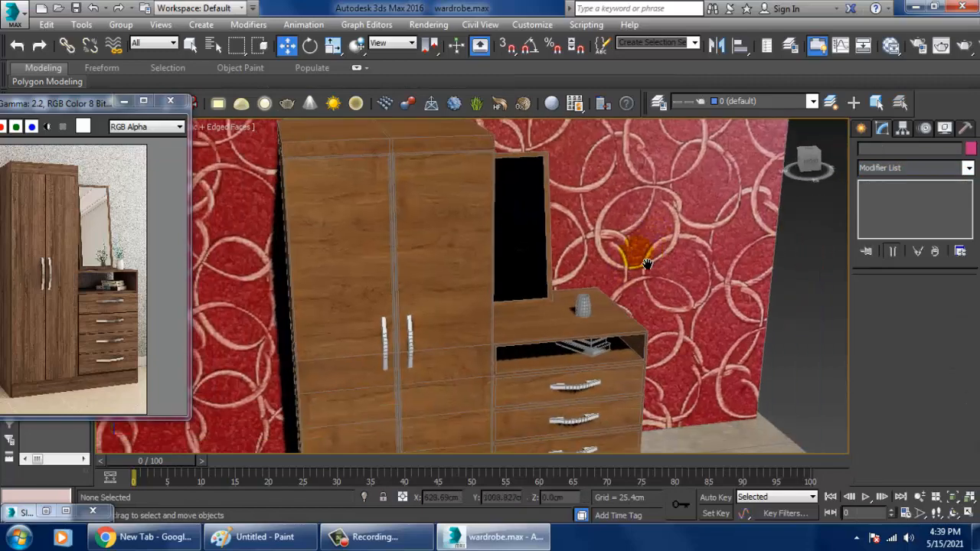
alt+middle_drag(653, 219, 620, 194)
mouse_move(659, 265)
alt+middle_down()
mouse_move(674, 239)
mouse_move(674, 263)
alt+middle_up()
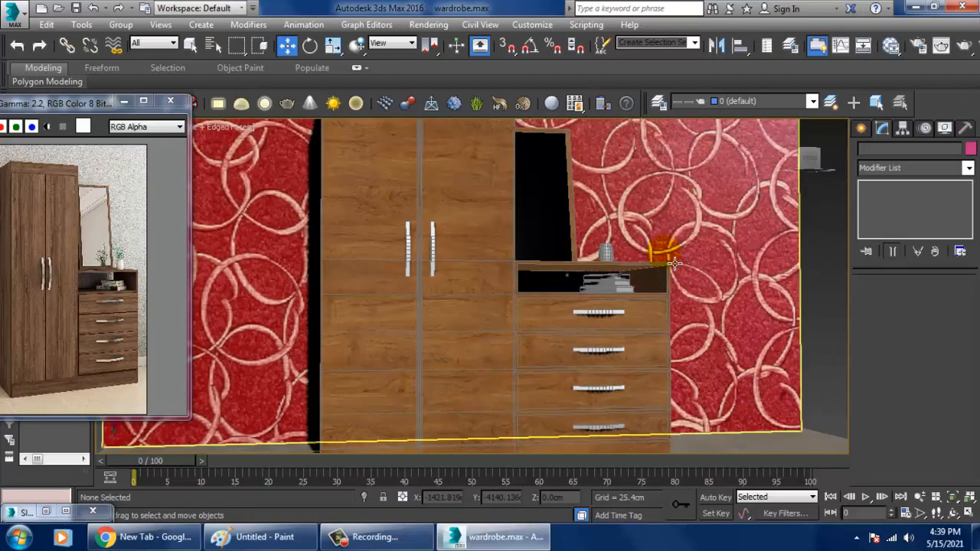
scroll(674, 263, up, 10)
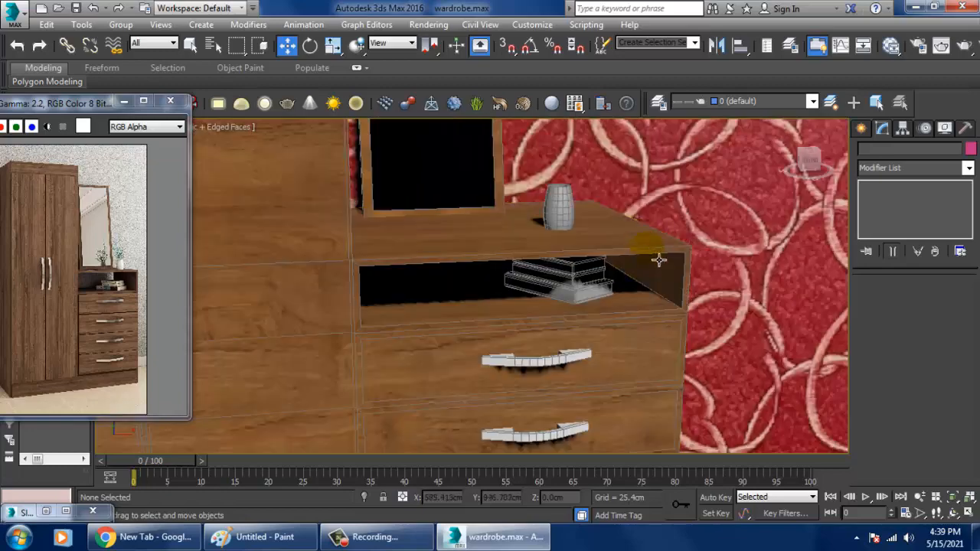
click(539, 345)
alt+middle_drag(538, 345, 585, 342)
scroll(555, 330, up, 3)
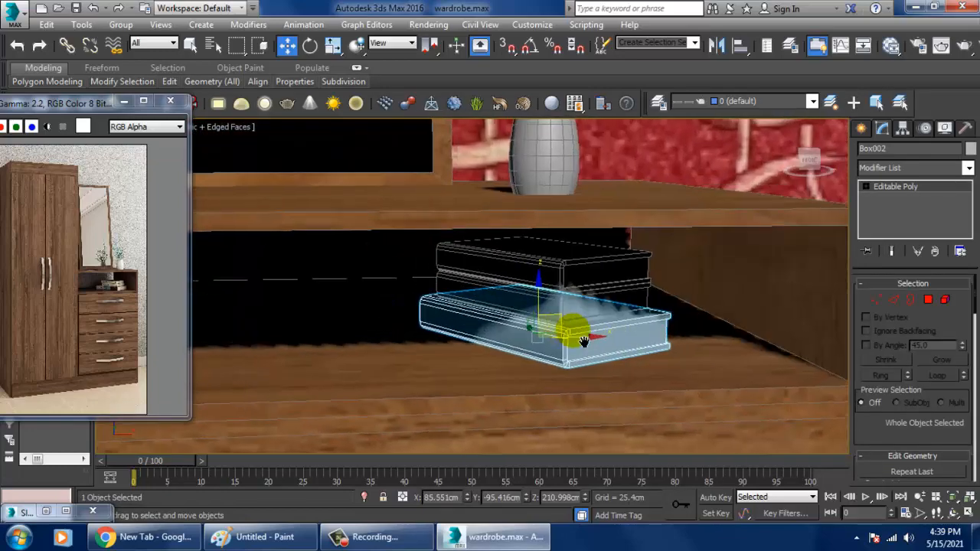
scroll(586, 343, up, 2)
middle_drag(577, 307, 586, 357)
Step: Select the vase on the dresser top and create a new VRayMtl in free space of the material graph
click(573, 210)
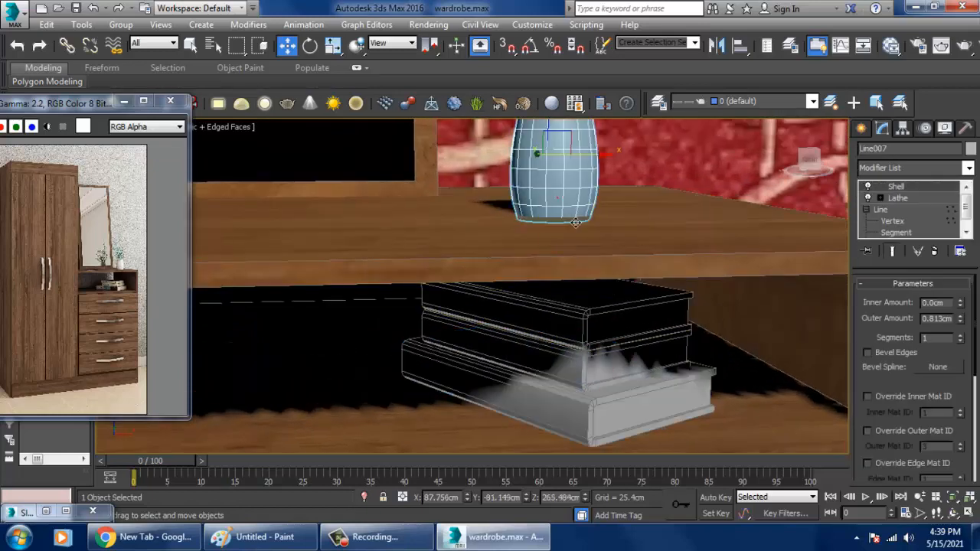
scroll(576, 224, down, 3)
alt+middle_drag(575, 224, 656, 359)
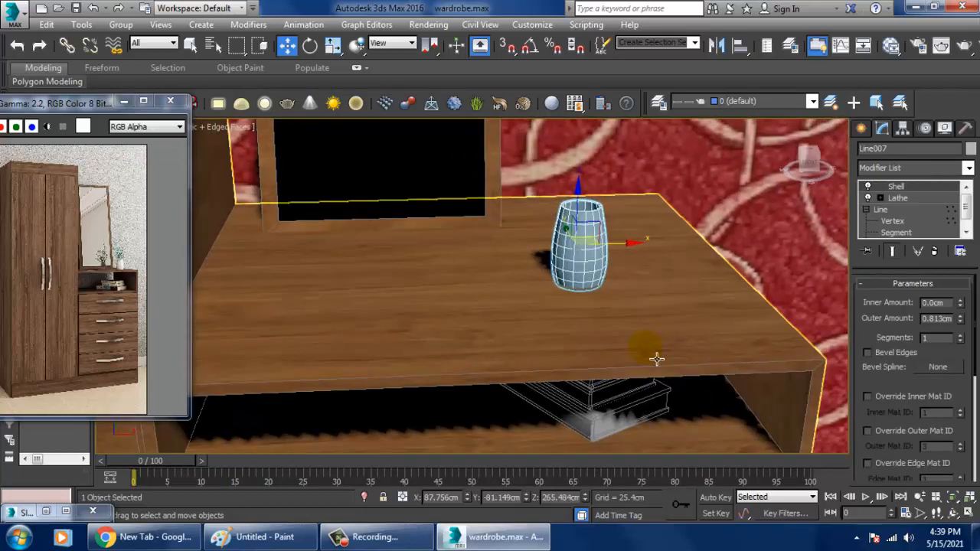
key(m)
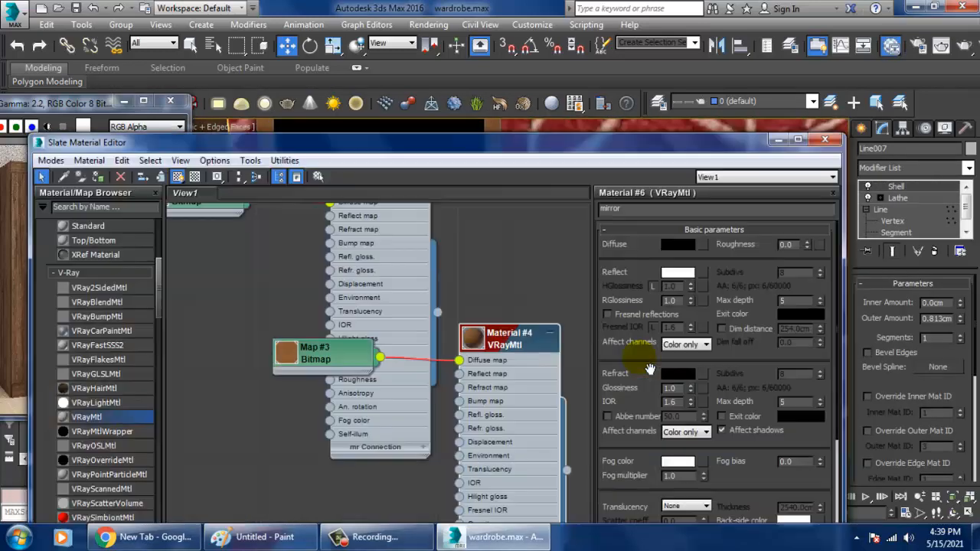
middle_drag(389, 448, 354, 233)
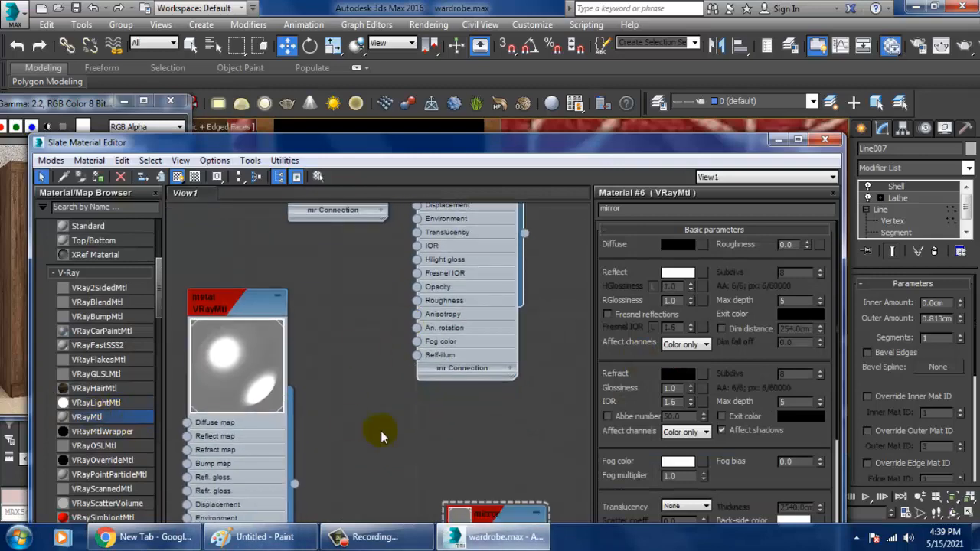
middle_drag(381, 432, 423, 204)
middle_drag(422, 393, 404, 264)
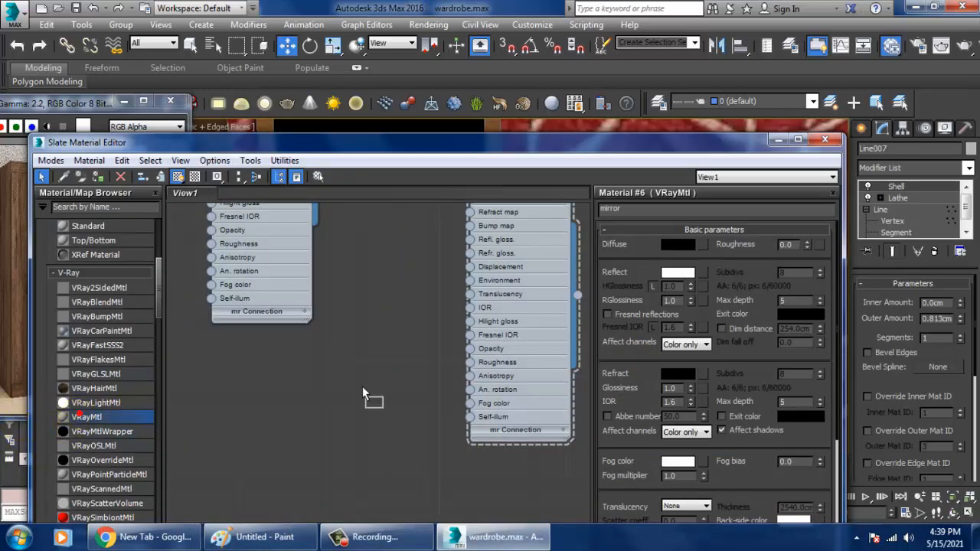
drag(364, 395, 351, 391)
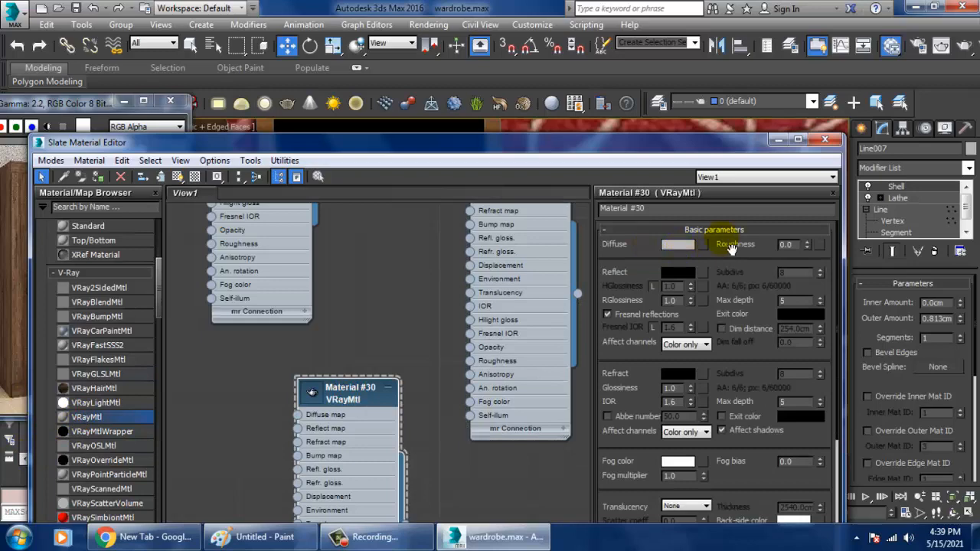
Step: Load the istockphoto bitmap from the ward folder as the new material's diffuse map
click(702, 244)
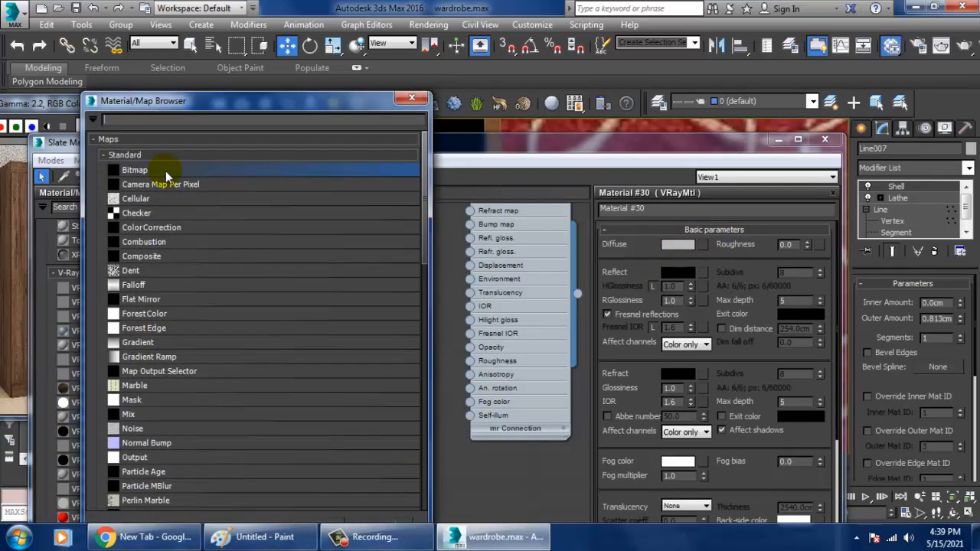
double_click(165, 171)
click(342, 136)
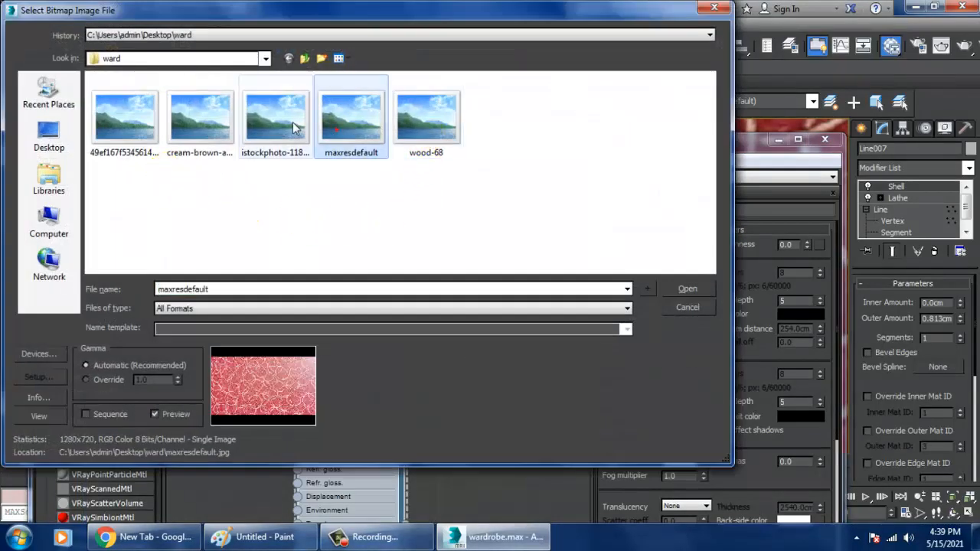
click(280, 121)
click(207, 116)
click(278, 120)
double_click(278, 120)
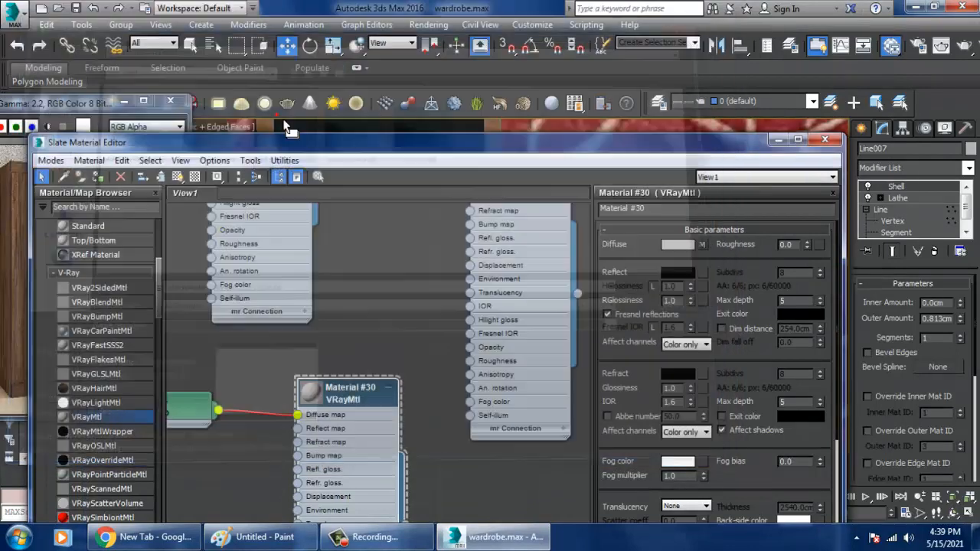
Step: Show the vase material in the viewport and set its reflection colour to grey, value 59
click(180, 178)
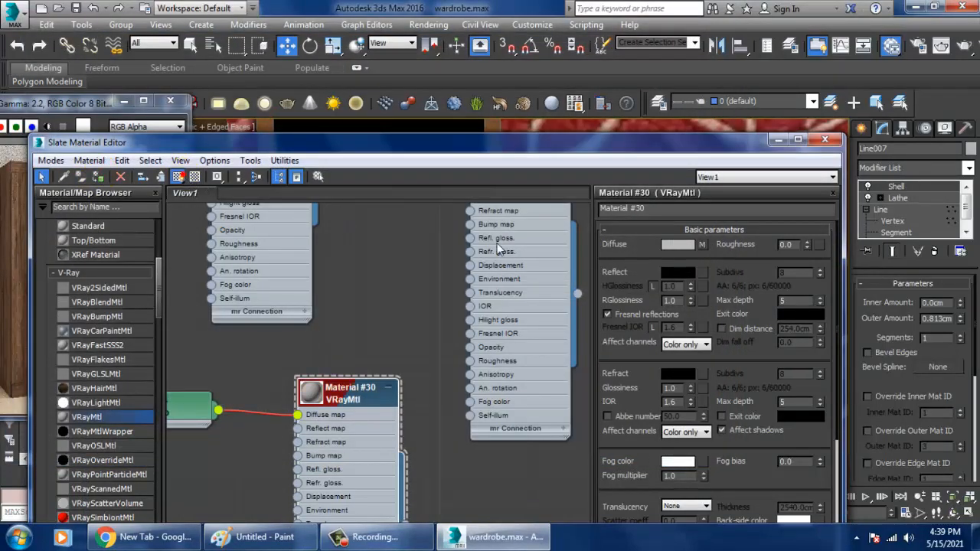
click(682, 276)
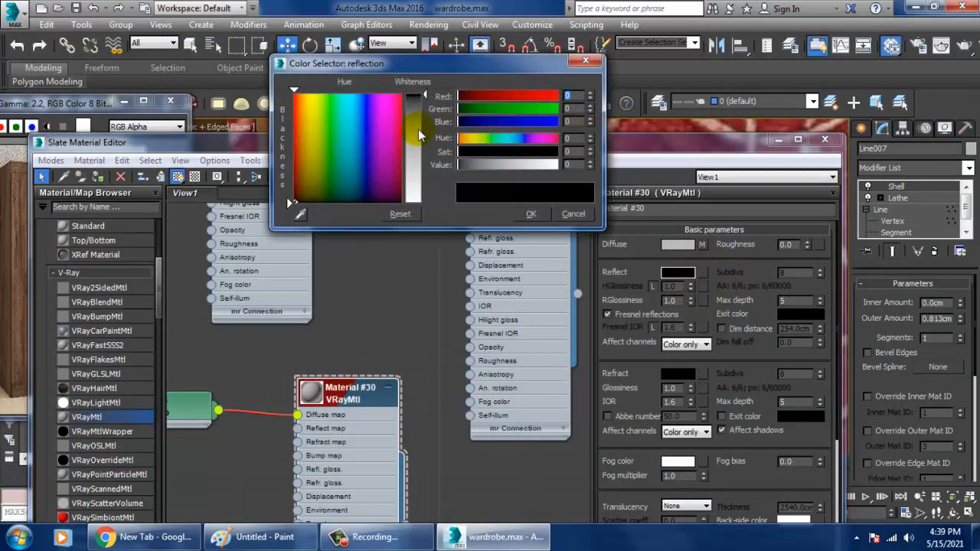
mouse_move(422, 132)
mouse_down()
mouse_move(423, 144)
mouse_move(424, 120)
mouse_up()
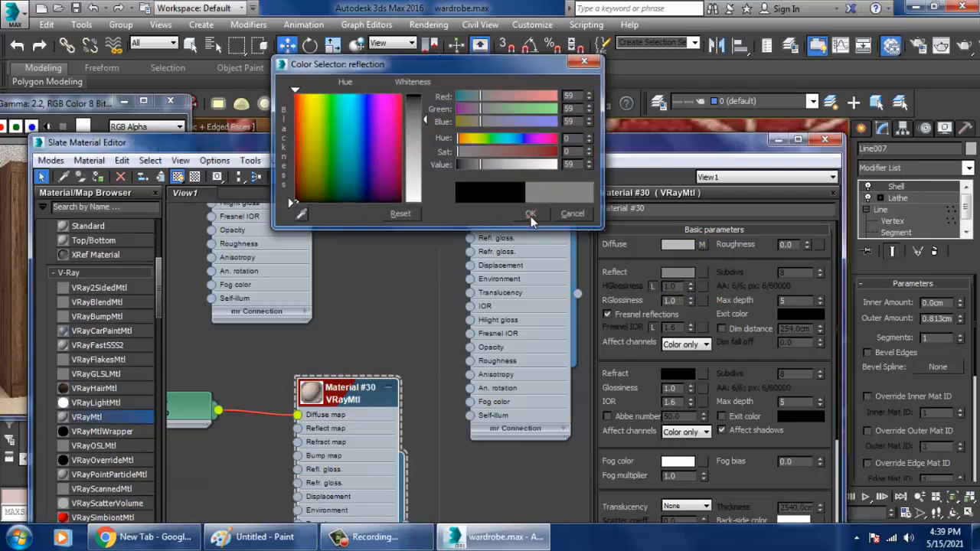
click(531, 214)
Step: Add a UVW Map modifier to the vase and set its mapping to Cylindrical
click(904, 170)
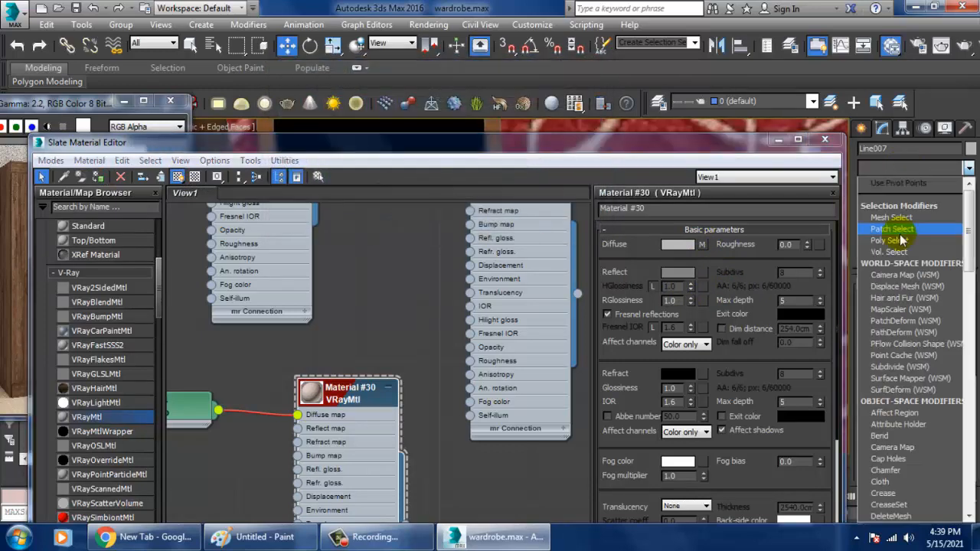
scroll(902, 241, down, 15)
click(918, 389)
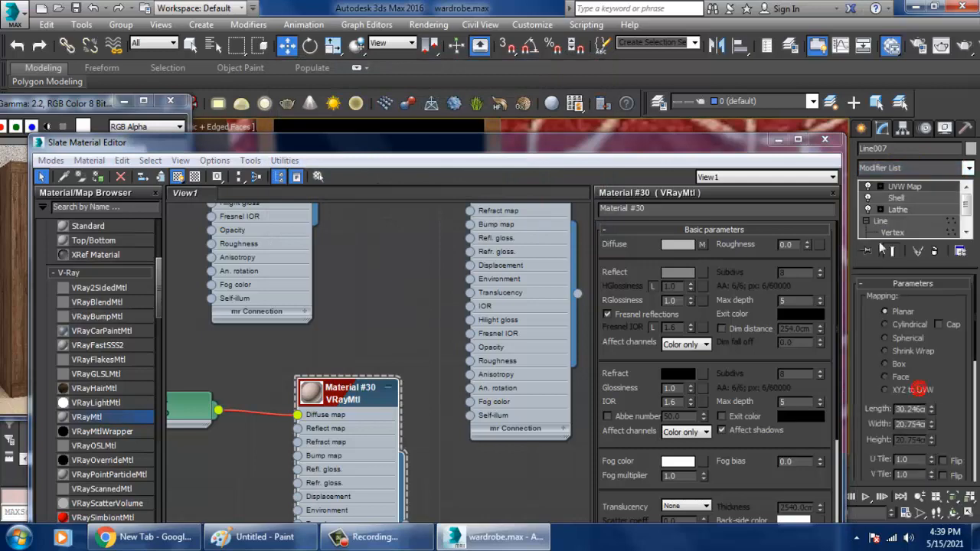
click(778, 139)
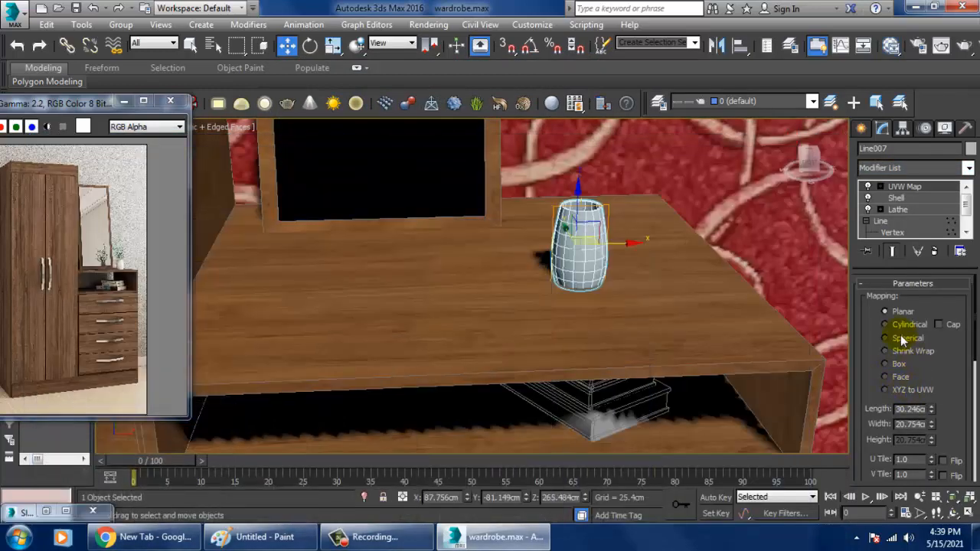
click(893, 323)
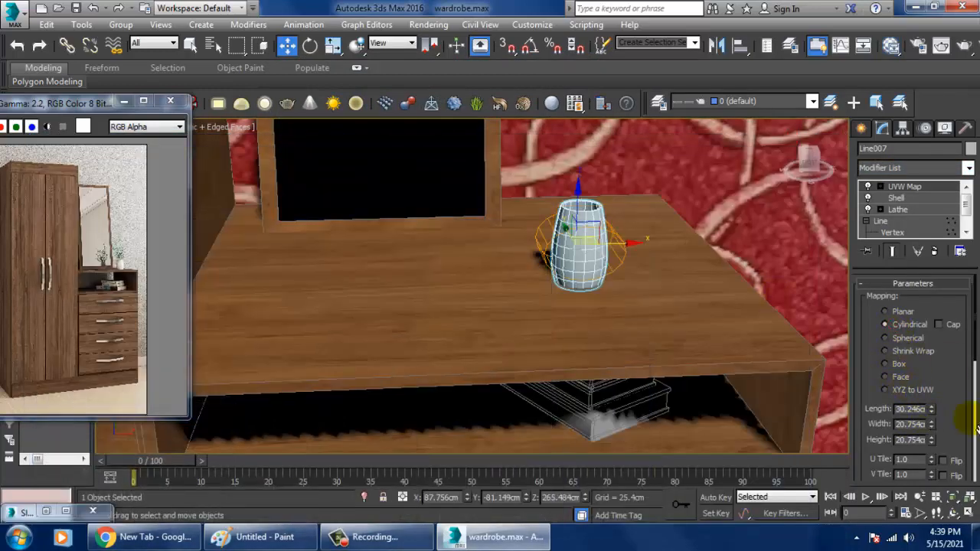
Step: Align the vase's cylindrical mapping to the X axis, fit it to the object and deselect the vase
drag(966, 427, 930, 244)
click(889, 321)
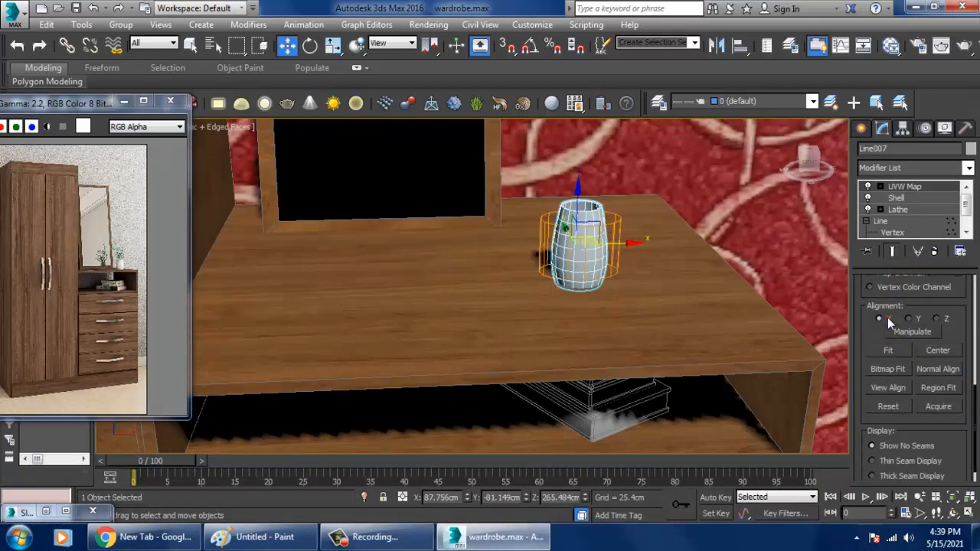
click(887, 353)
alt+middle_drag(691, 304, 534, 336)
scroll(655, 308, up, 2)
scroll(529, 306, up, 2)
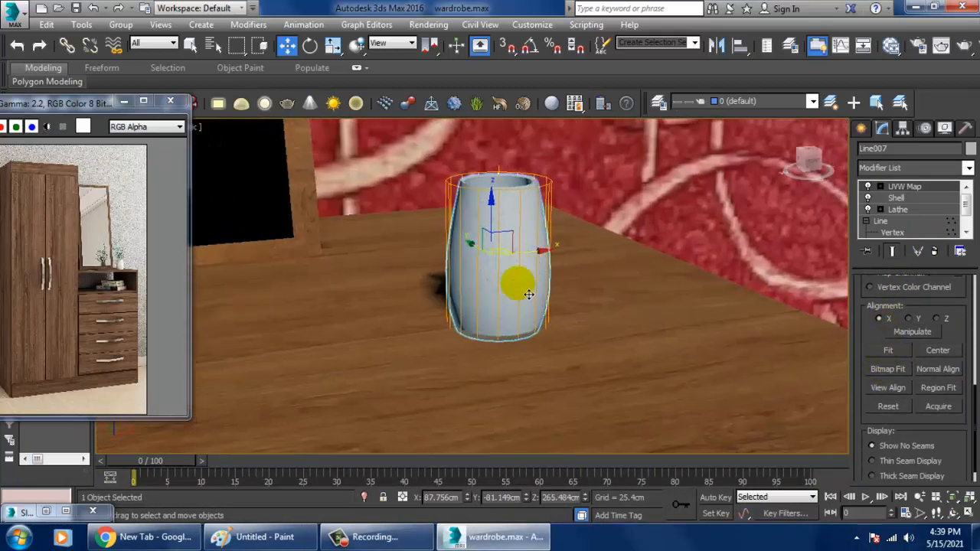
scroll(517, 280, down, 5)
click(793, 262)
Step: Select the lowest book on the dresser's open shelf and add a new VRayMtl to the material editor
alt+middle_drag(746, 269, 649, 279)
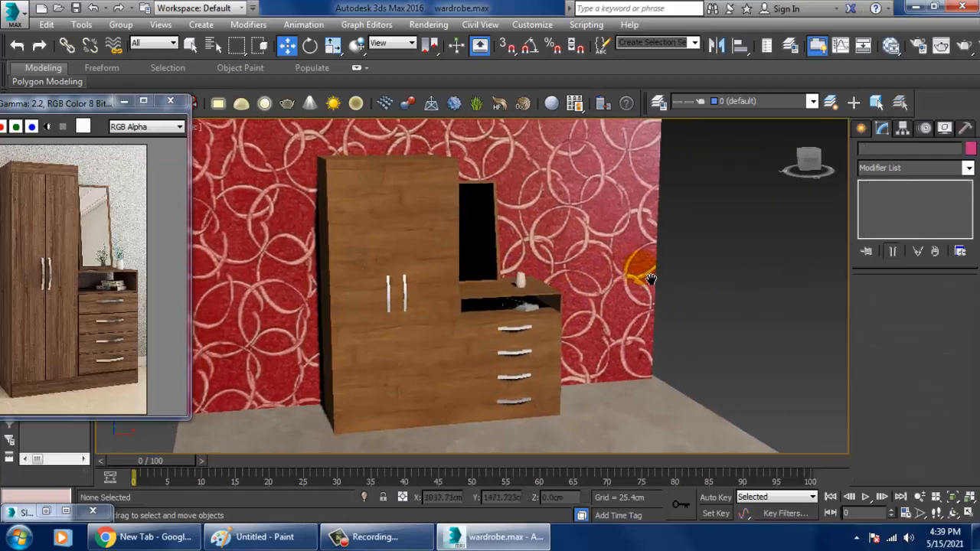
scroll(546, 314, up, 5)
middle_drag(550, 302, 556, 297)
scroll(556, 297, up, 8)
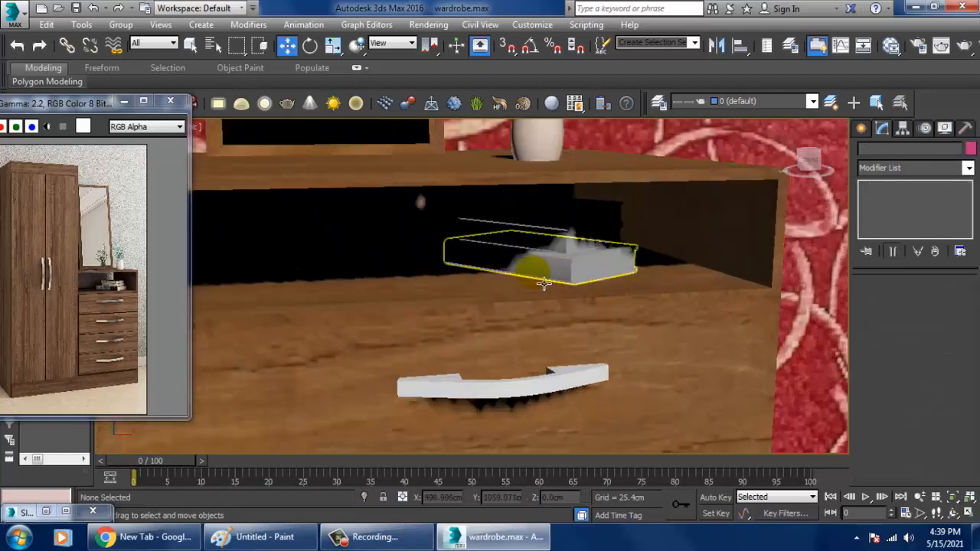
click(536, 258)
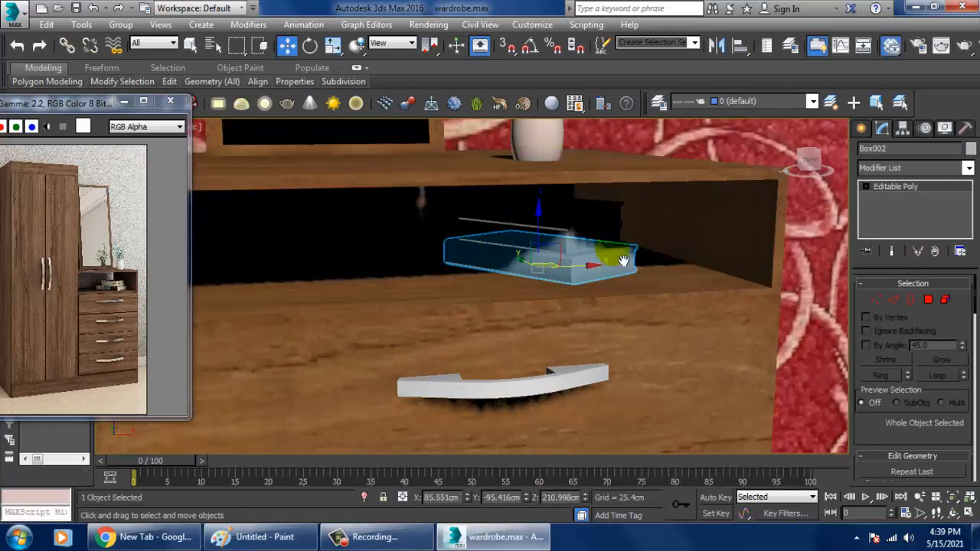
key(m)
scroll(433, 421, down, 8)
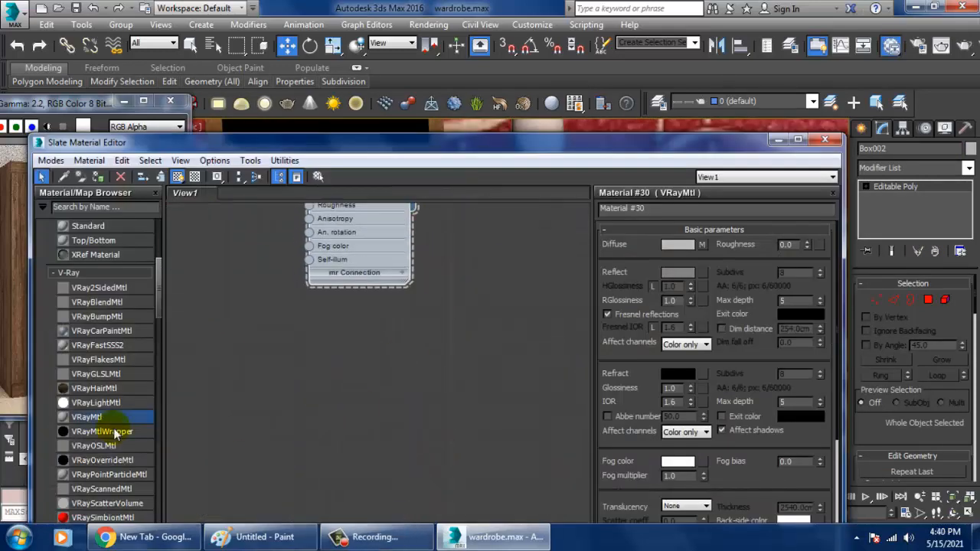
drag(426, 373, 431, 375)
double_click(431, 373)
Step: Rename the vase's VRayMtl as wase
middle_drag(467, 372, 464, 536)
double_click(357, 245)
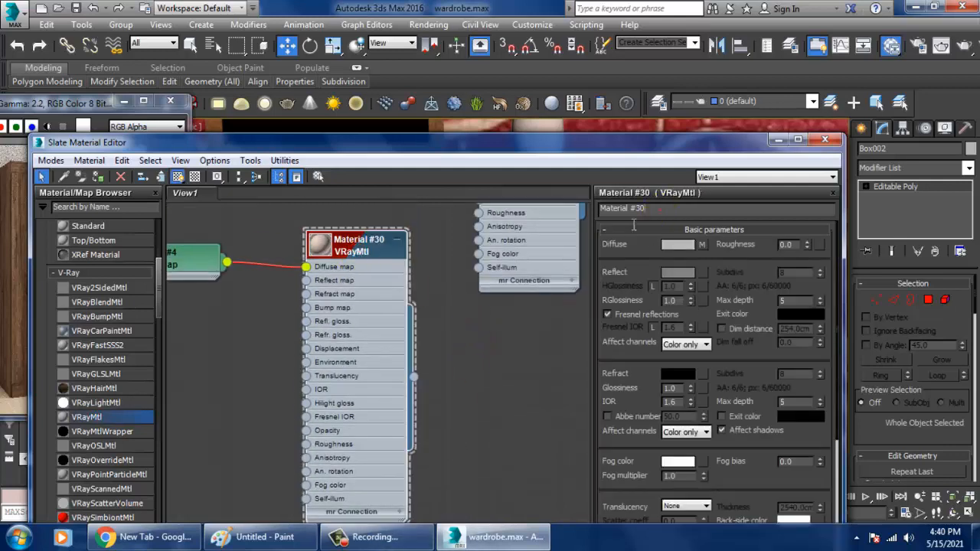
key(Return)
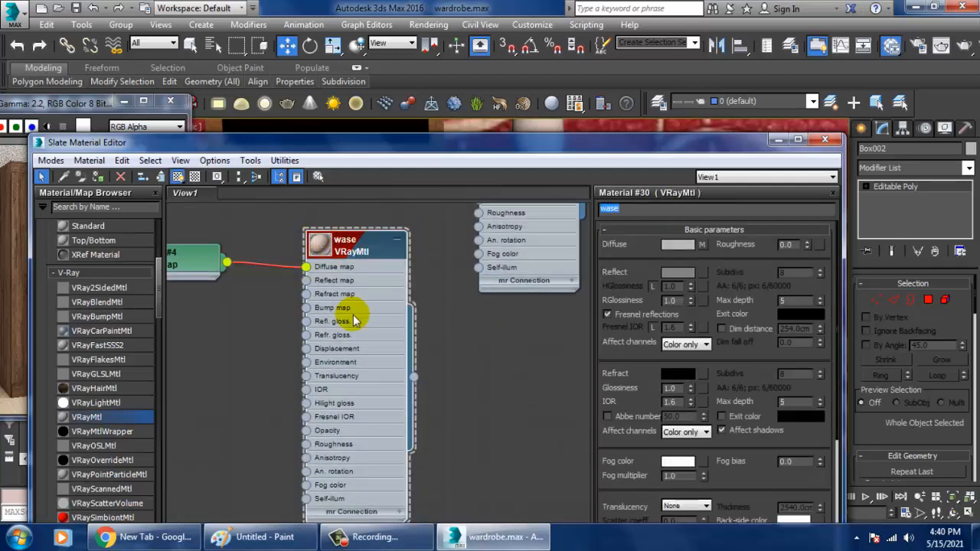
Step: Check the names of the mirror and metal materials and rename the wood material with the Map #3 bitmap as wardrobe
middle_drag(495, 258, 487, 429)
middle_drag(554, 214, 520, 332)
double_click(501, 327)
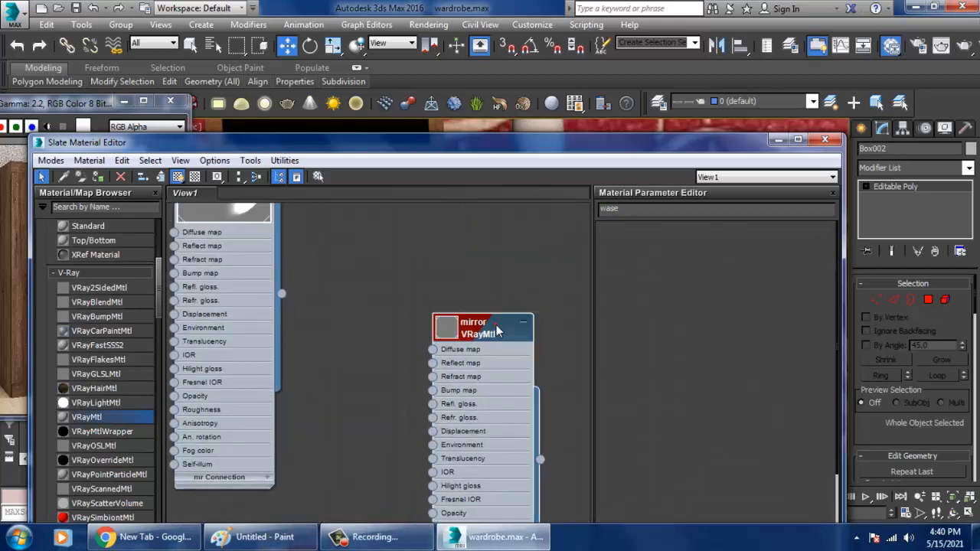
middle_drag(367, 268, 412, 347)
double_click(314, 257)
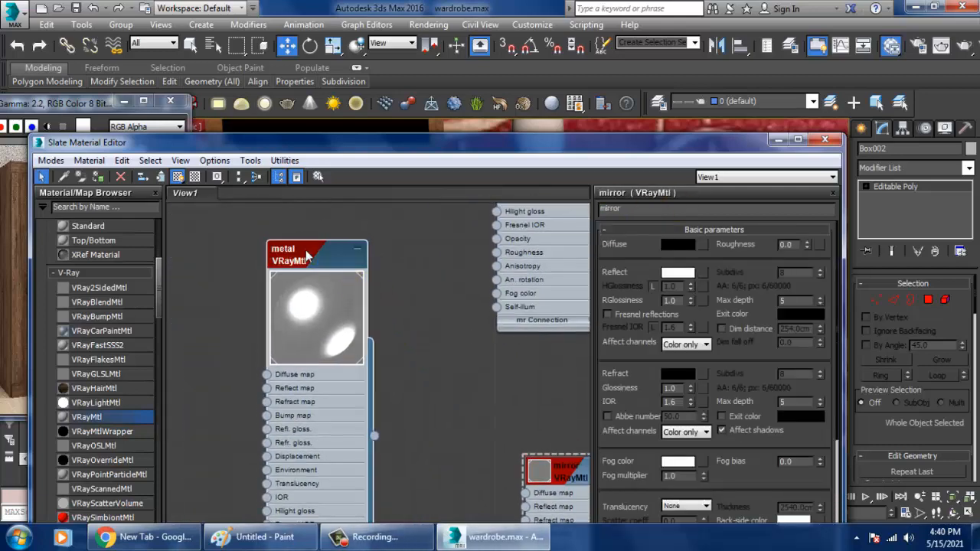
middle_drag(426, 284, 429, 449)
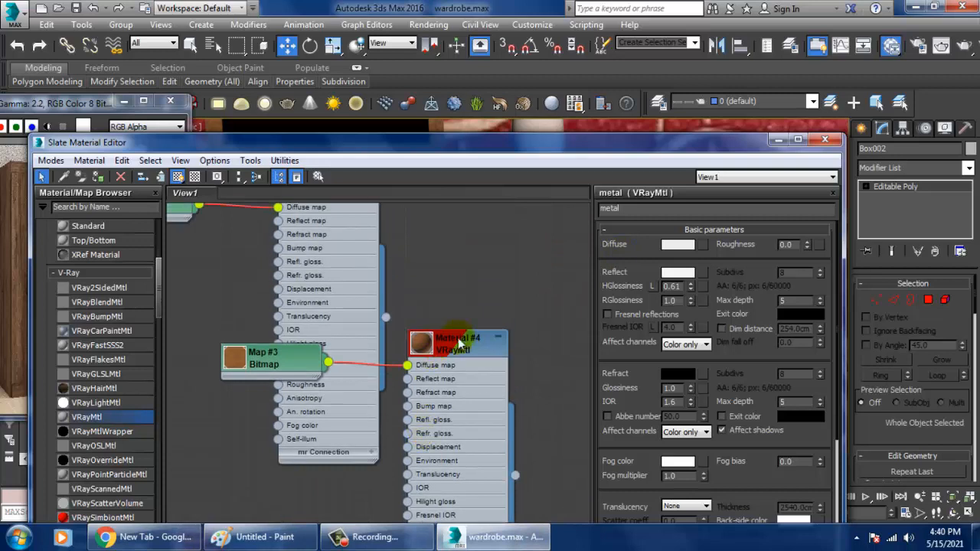
double_click(457, 341)
text(wardrobe)
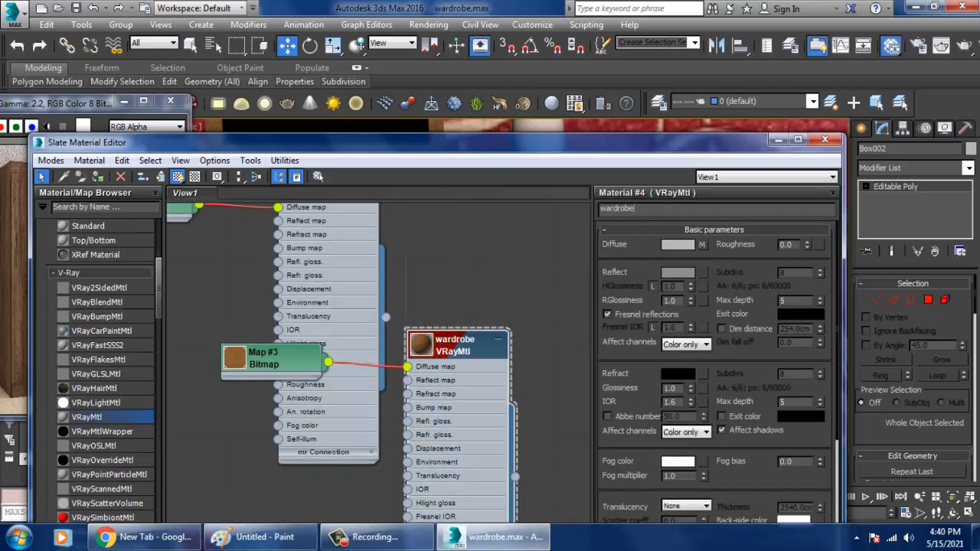
Step: Rename the red wallpaper material with the Map #2 bitmap as wall
middle_drag(470, 229, 527, 435)
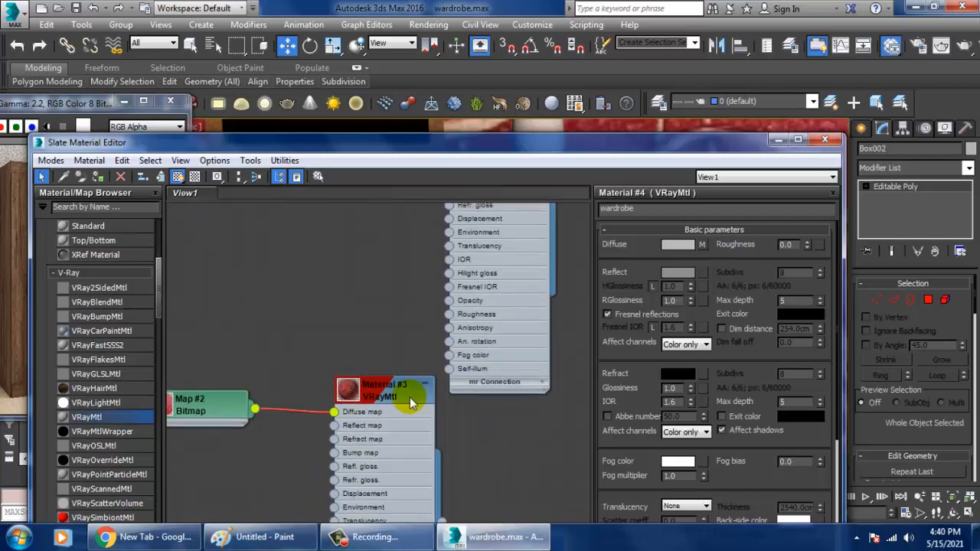
double_click(409, 395)
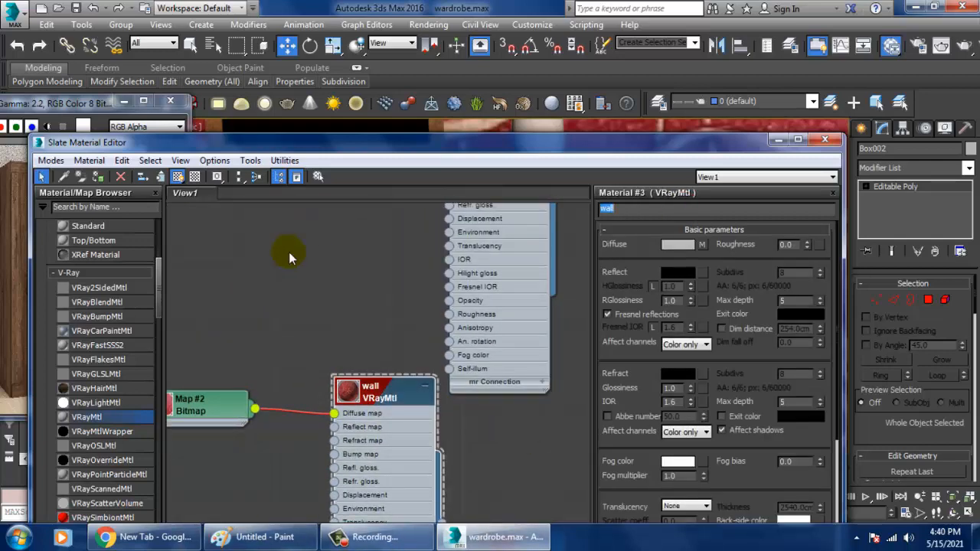
middle_drag(472, 232, 433, 377)
middle_drag(494, 252, 496, 415)
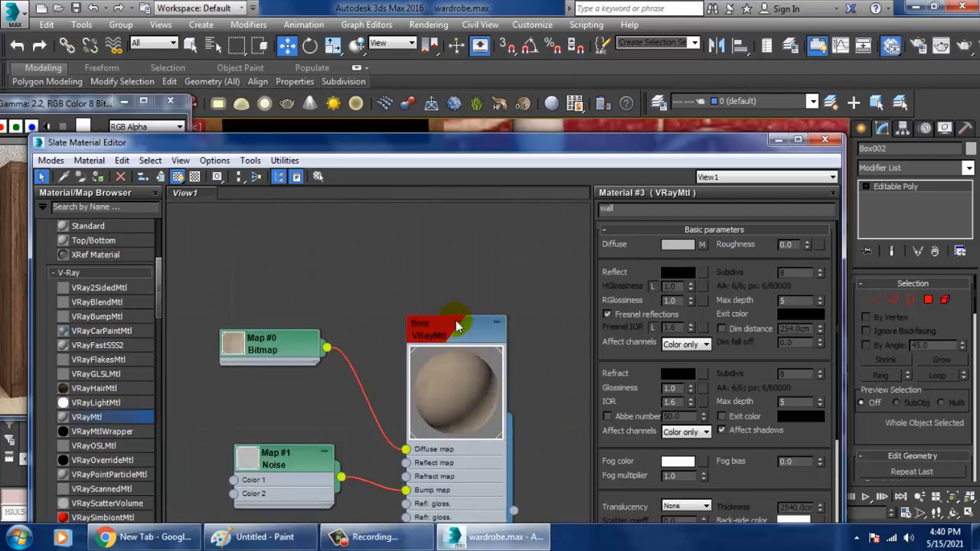
Step: Load the book-spines bitmap 49ef167f5345614eb16469537e403533065e96f0 from the ward folder as the diffuse map of the new VRayMtl, Material #31
middle_drag(460, 442, 494, 159)
scroll(468, 275, down, 2)
scroll(473, 382, down, 1)
middle_drag(486, 452, 439, 294)
middle_drag(483, 475, 454, 314)
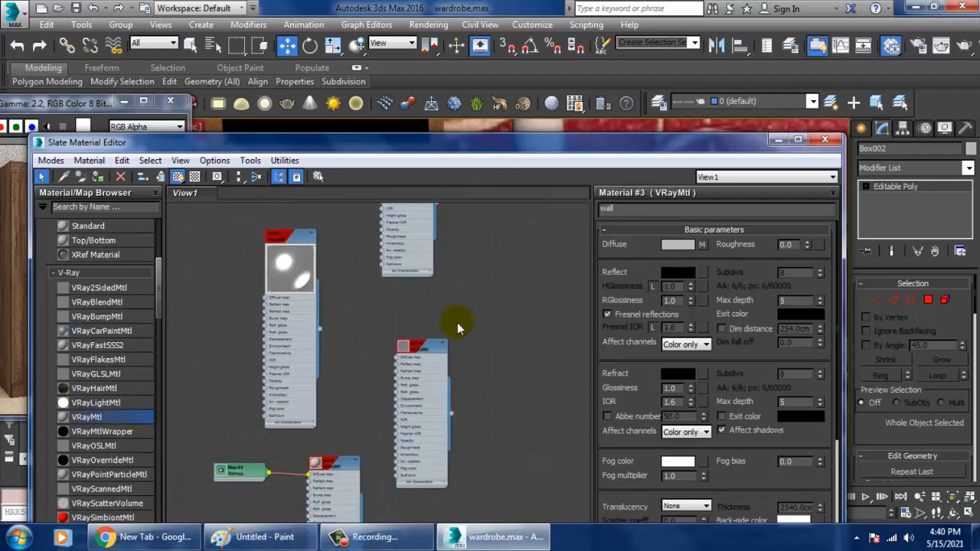
middle_drag(476, 505, 499, 173)
middle_drag(486, 268, 500, 365)
middle_drag(487, 318, 498, 369)
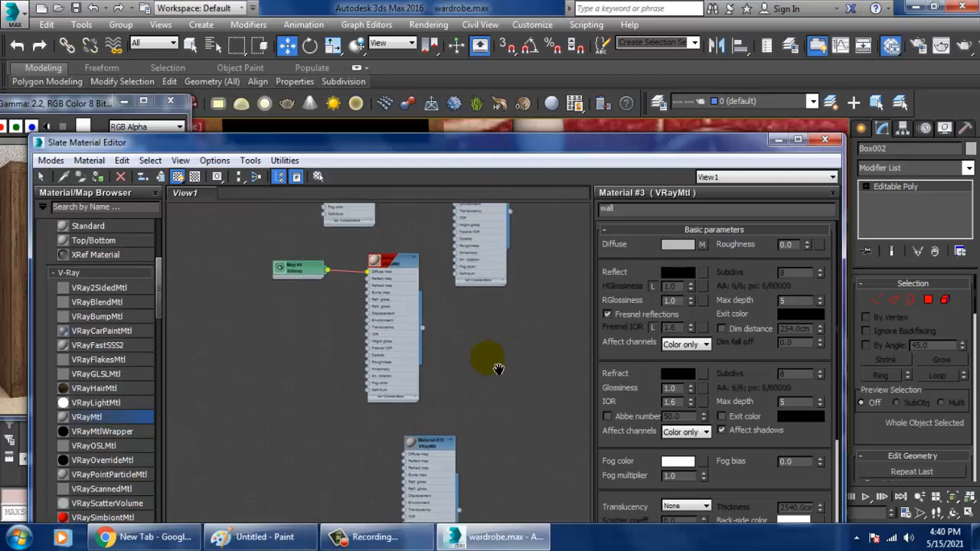
scroll(374, 291, up, 3)
scroll(374, 291, down, 1)
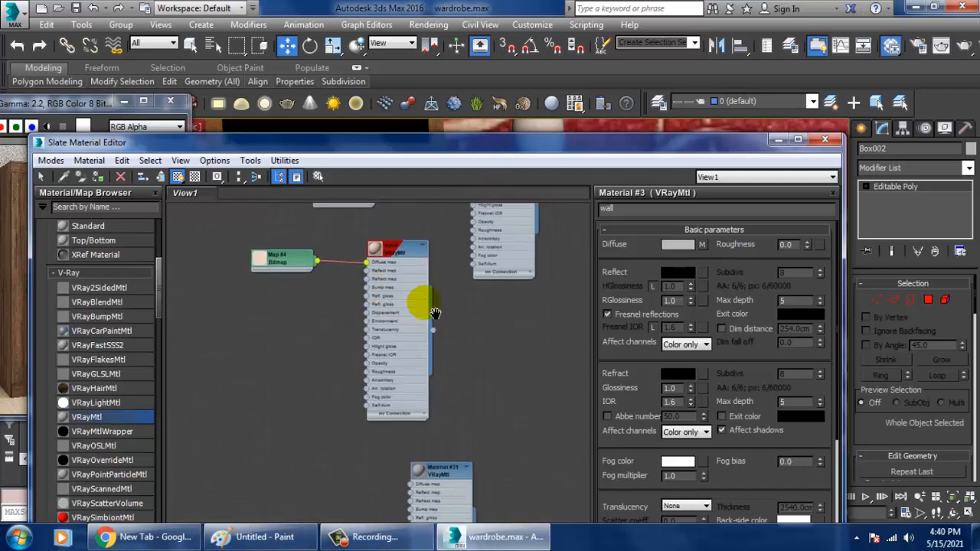
middle_drag(473, 515, 462, 376)
scroll(462, 375, up, 2)
scroll(445, 352, up, 2)
click(430, 303)
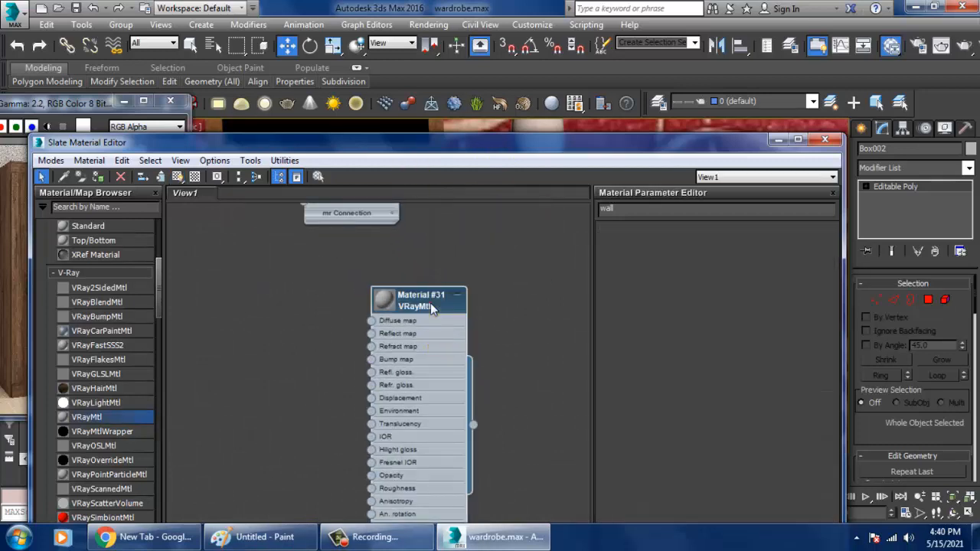
drag(677, 149, 671, 112)
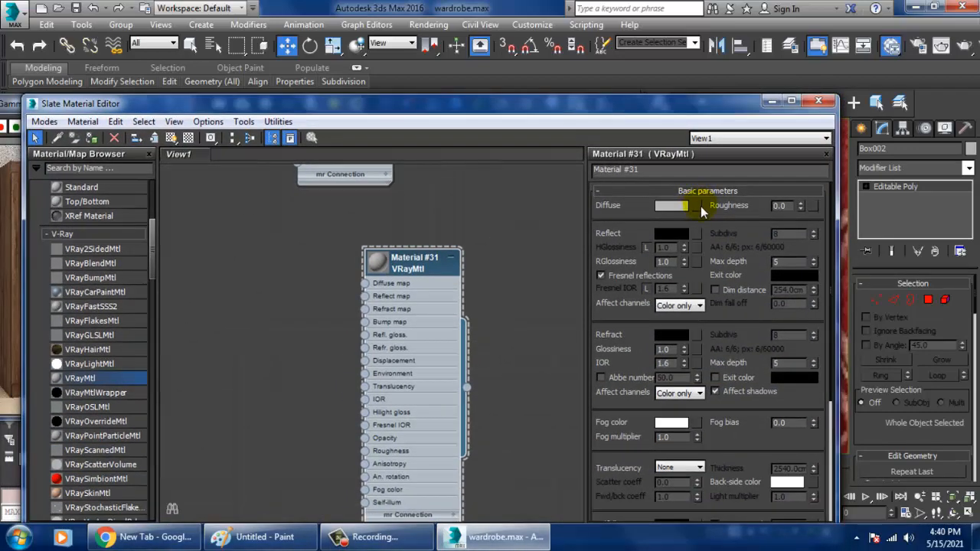
click(697, 205)
double_click(147, 171)
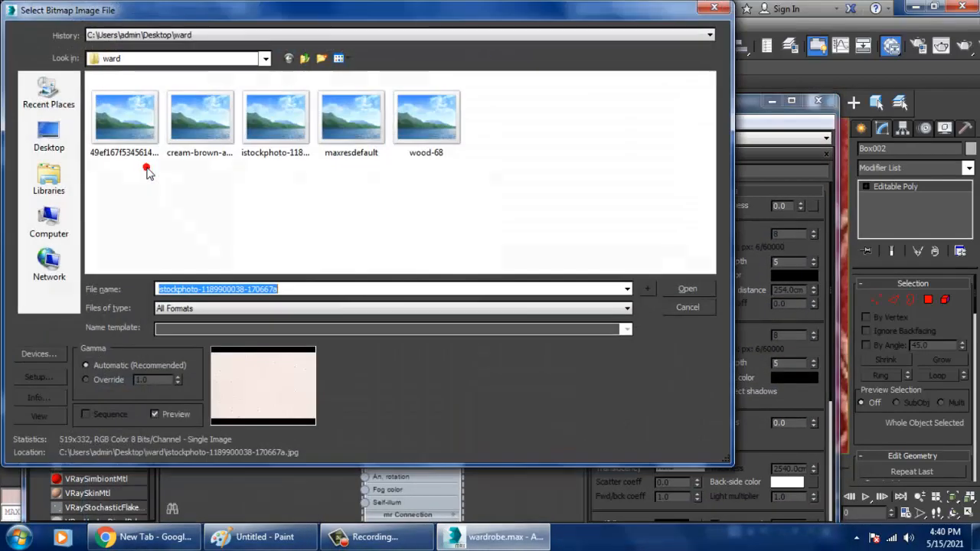
click(136, 150)
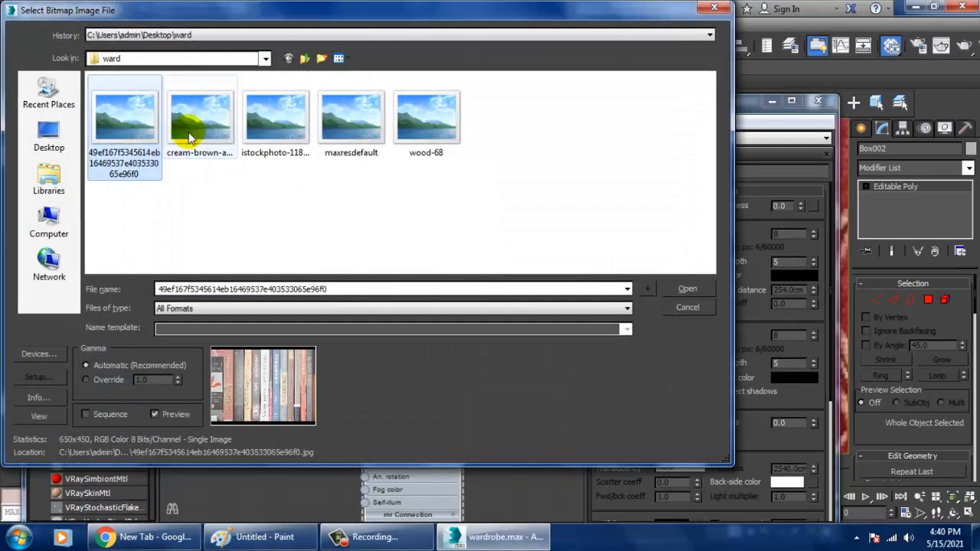
double_click(126, 136)
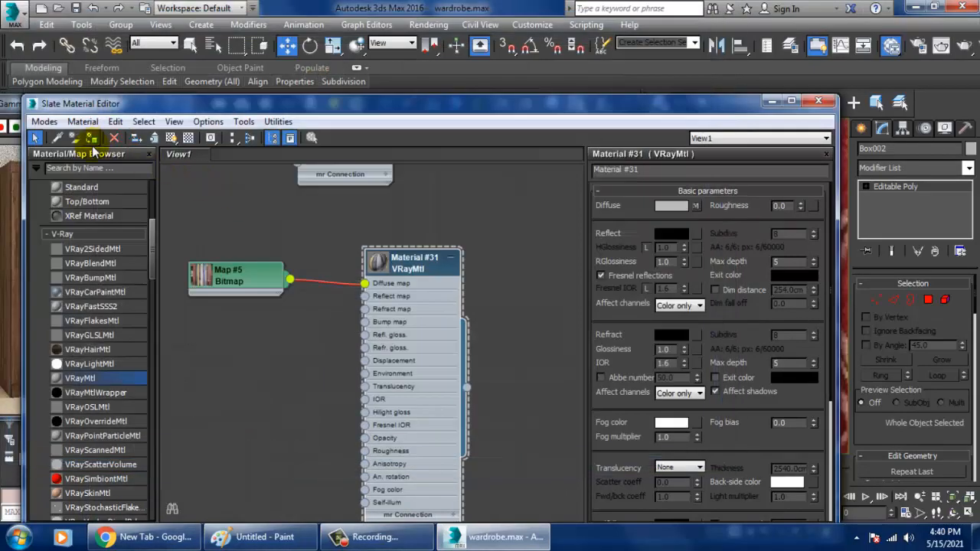
Step: Apply the book-spines material to the selected book with its map shown in the viewport, and minimize the material editor
click(170, 138)
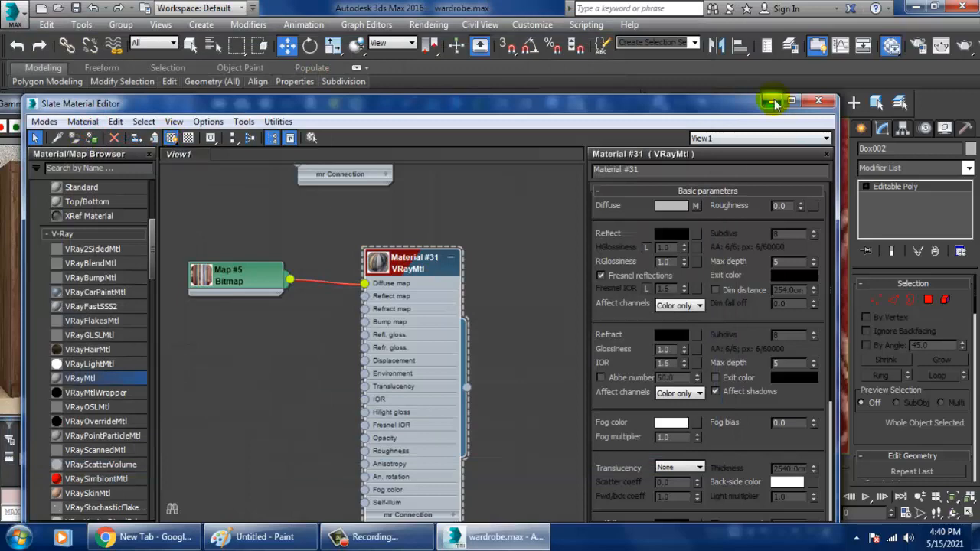
click(772, 100)
scroll(689, 247, up, 5)
middle_drag(624, 272, 647, 275)
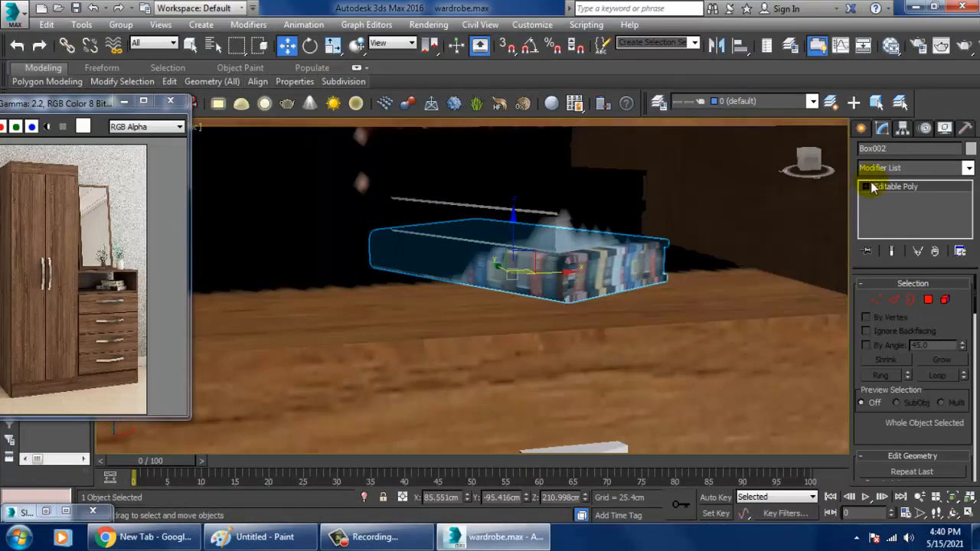
Step: Add a UVW Map modifier to the book, set its mapping to Box and activate the modifier's Gizmo level
click(896, 168)
key(u)
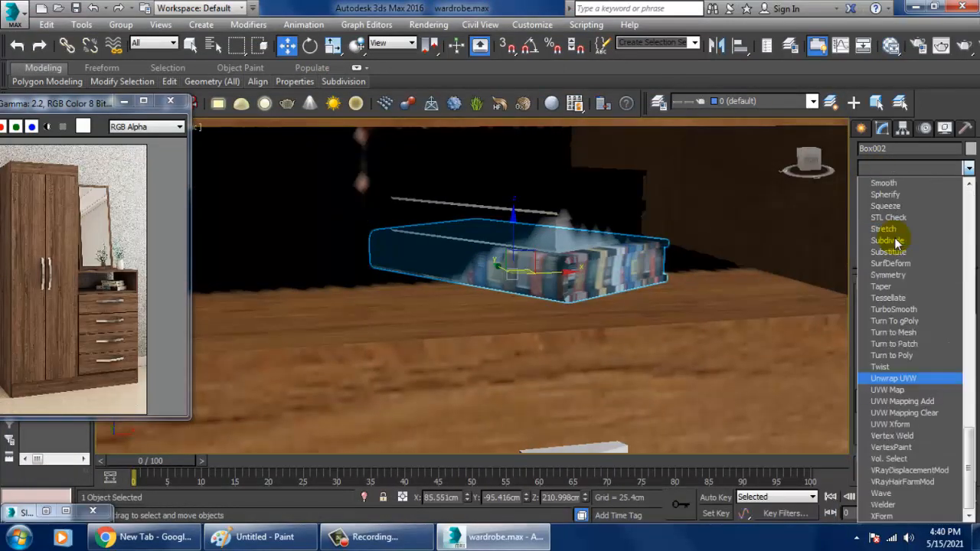
click(896, 394)
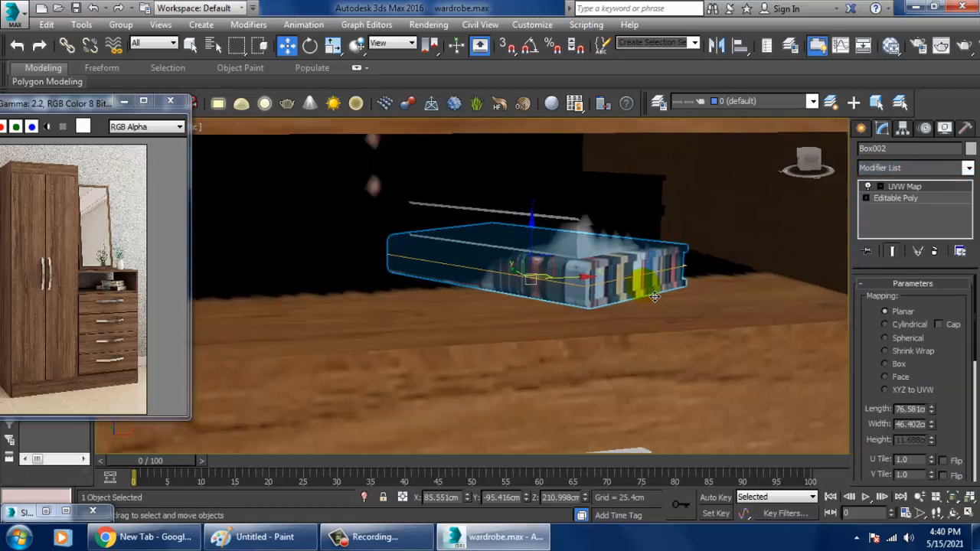
click(898, 366)
scroll(606, 257, up, 1)
mouse_move(606, 257)
middle_down()
mouse_move(597, 265)
mouse_move(605, 263)
middle_up()
click(906, 198)
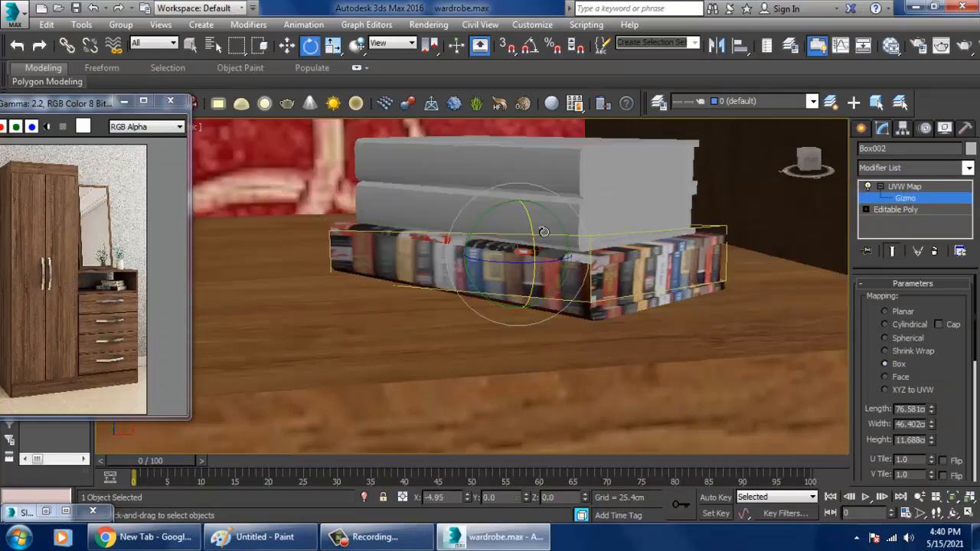
Step: Try rotating the book's mapping gizmo about the X axis and undo the rotation
drag(538, 251, 499, 192)
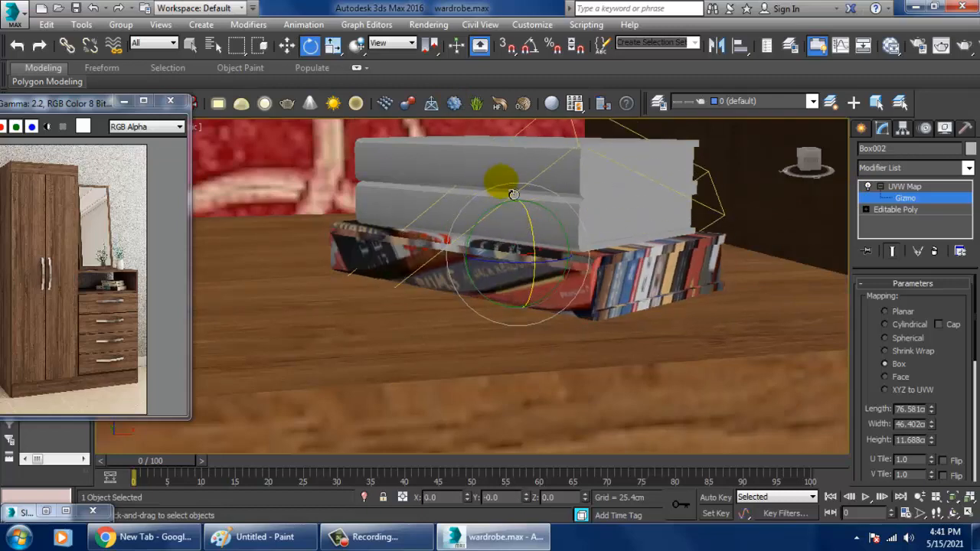
key(ctrl+z)
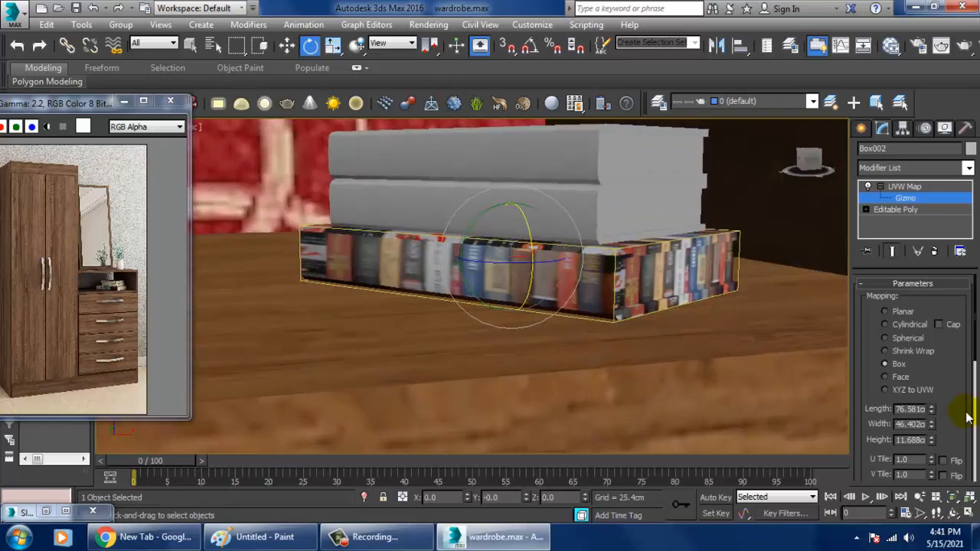
Step: Set the book's box mapping to a length of 38.29 cm and a height of 45.585 cm
drag(931, 410, 920, 440)
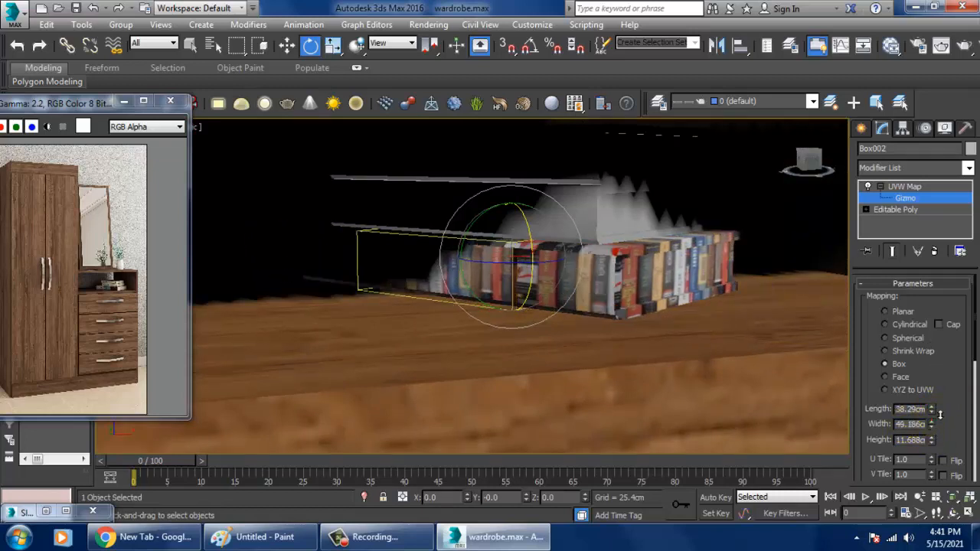
drag(933, 441, 939, 264)
alt+middle_drag(665, 253, 628, 280)
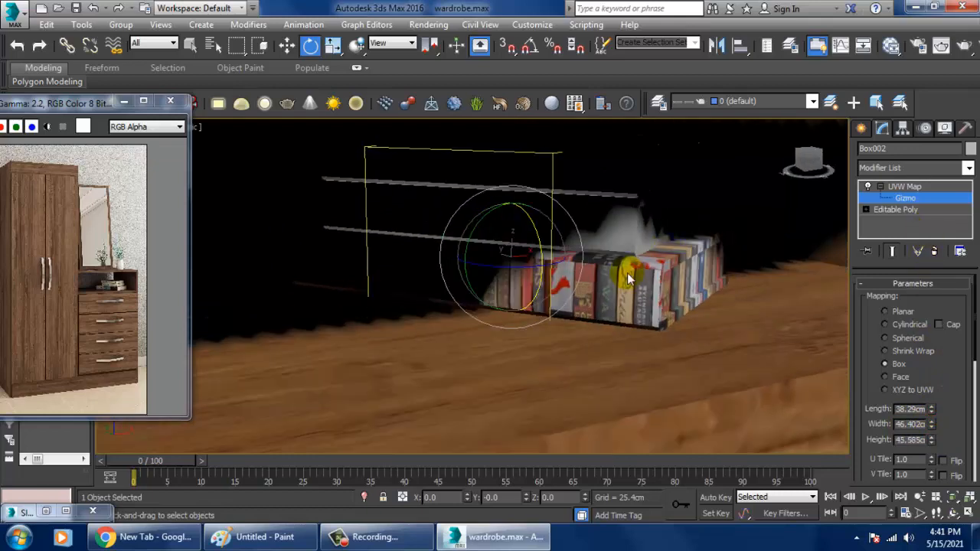
Step: Isolate the selected book in the viewport
key(alt+q)
mouse_move(564, 273)
alt+middle_down()
mouse_move(528, 307)
mouse_move(555, 282)
alt+middle_up()
scroll(556, 282, up, 3)
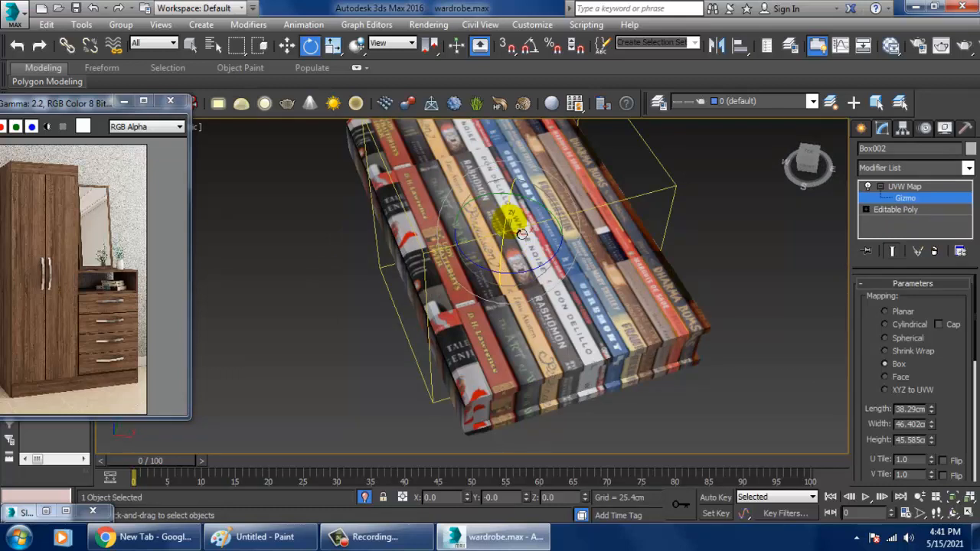
Step: Switch the reference coordinate system to Local and rotate the book's mapping gizmo about 91 degrees around the Z axis
click(401, 44)
click(390, 92)
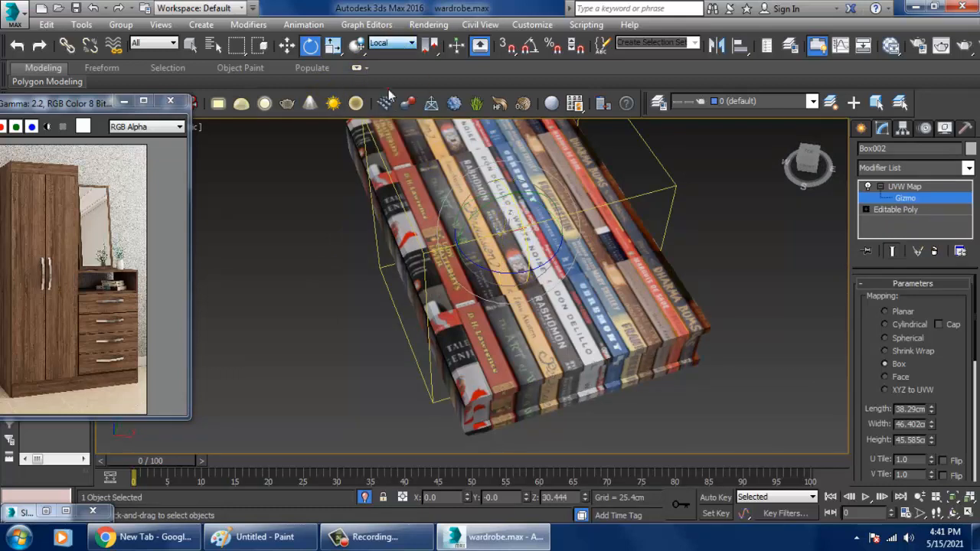
drag(511, 286, 526, 277)
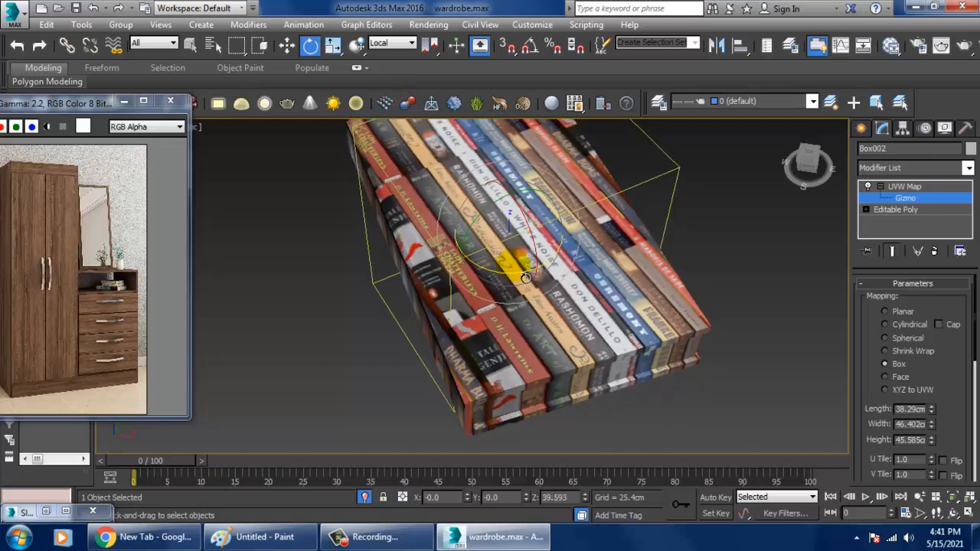
key(ctrl+z)
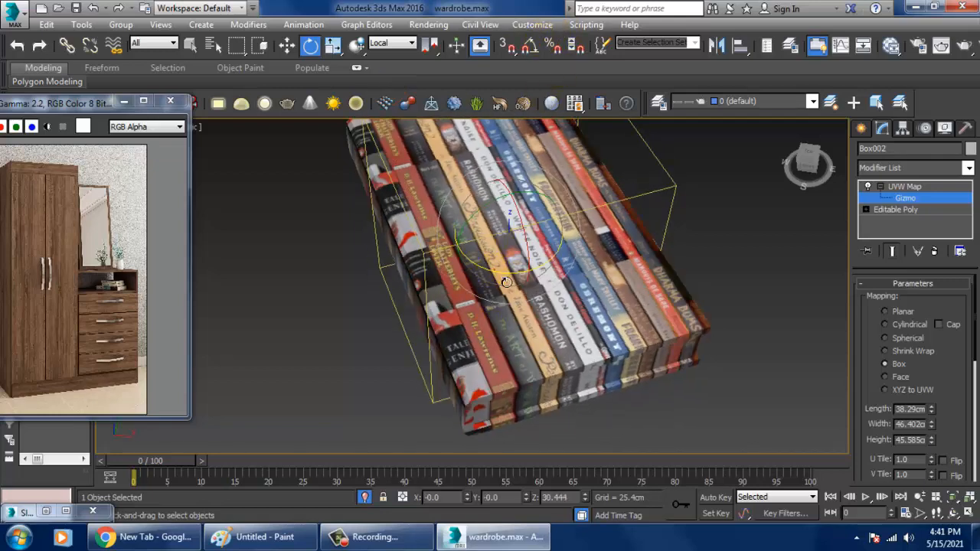
drag(506, 282, 650, 232)
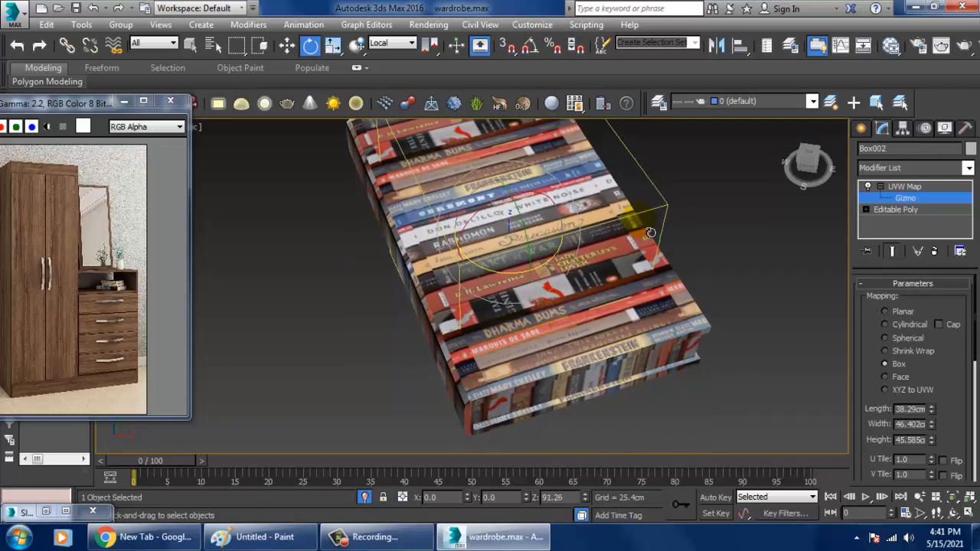
Step: Tilt the book's mapping gizmo slightly about its local axes to straighten the book-spine texture
alt+middle_drag(650, 232, 651, 222)
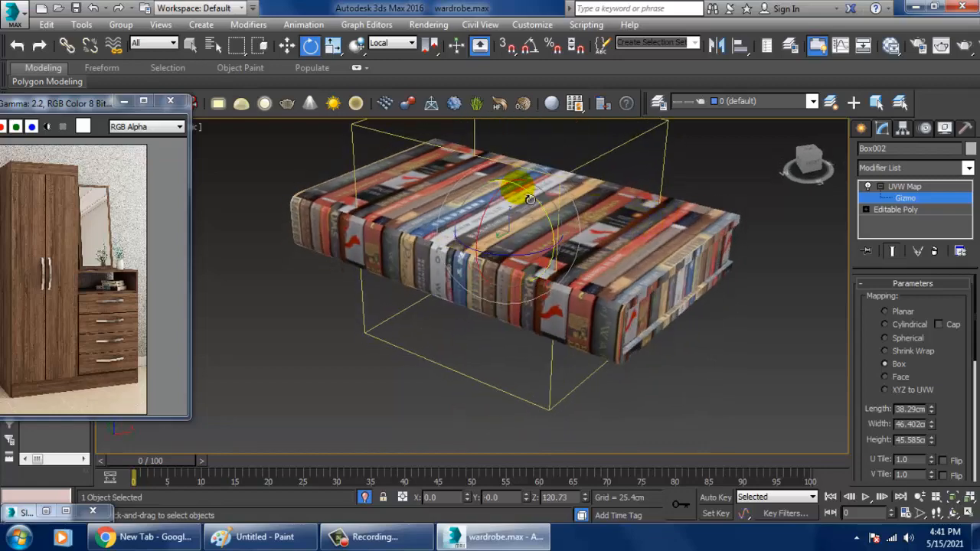
drag(501, 215, 515, 233)
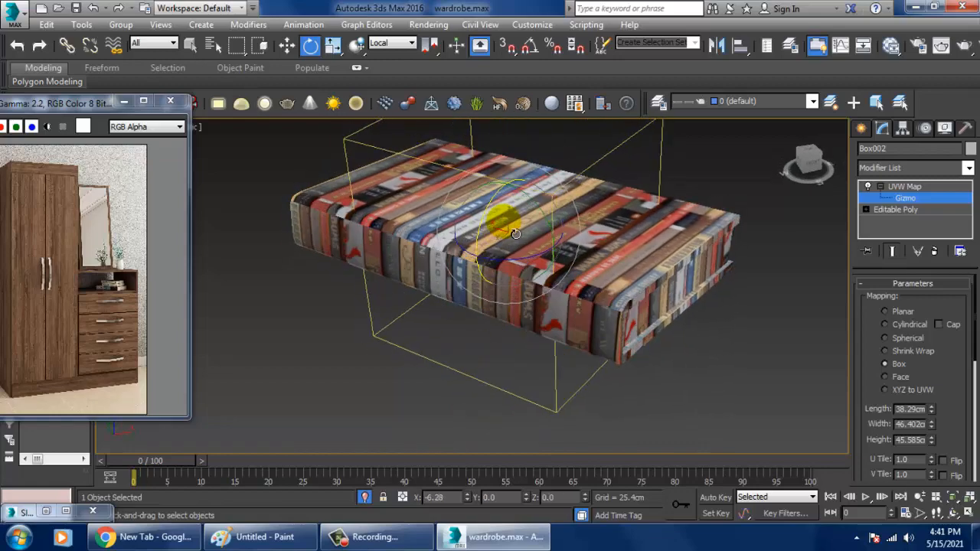
drag(497, 297, 582, 242)
Step: Set the reference coordinate system to Local for moving and shift the book's mapping gizmo along its local axis
key(w)
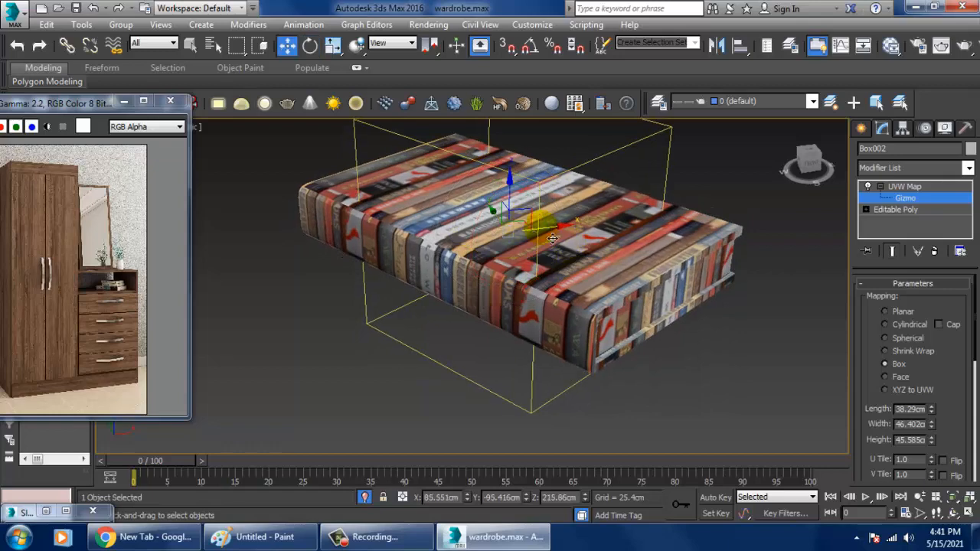
click(394, 43)
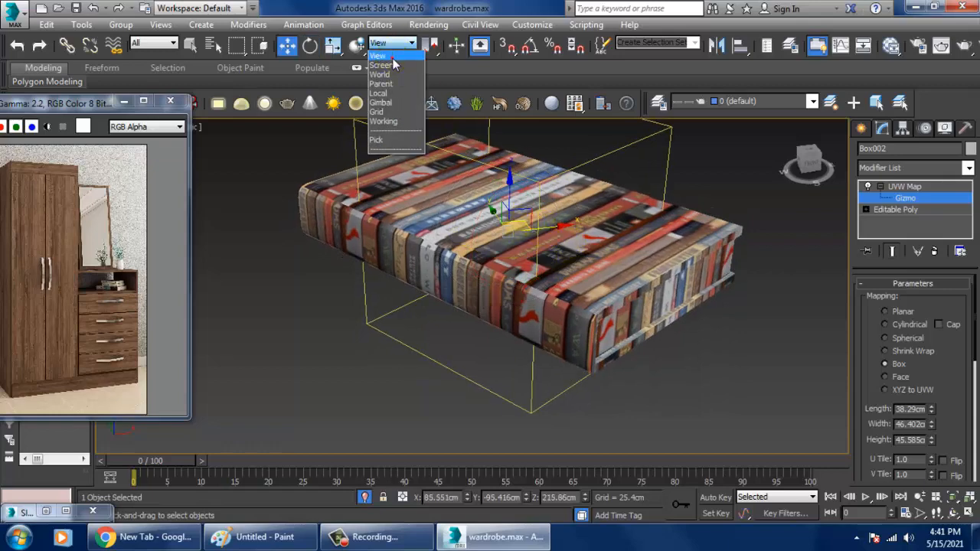
click(390, 93)
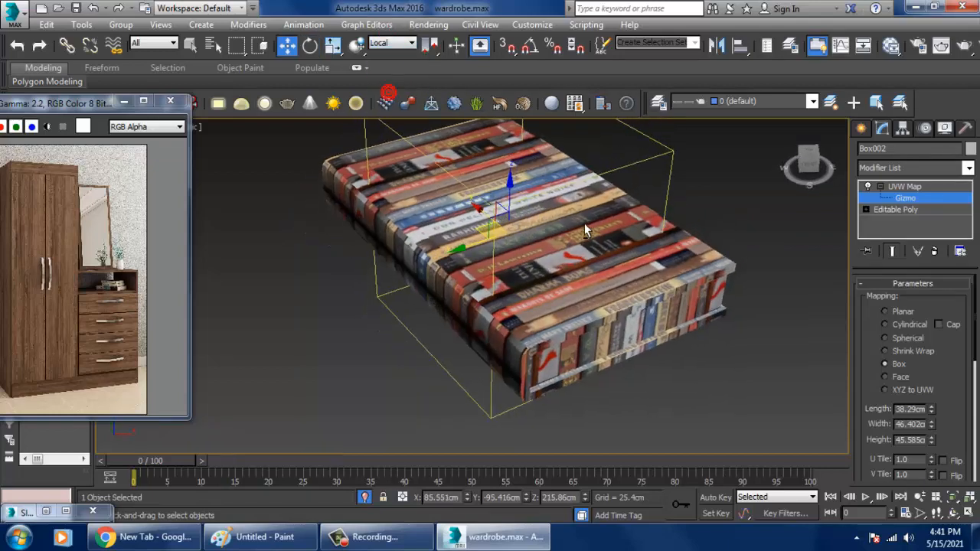
drag(475, 257, 592, 249)
mouse_move(592, 249)
alt+middle_down()
mouse_move(586, 234)
mouse_move(581, 251)
alt+middle_up()
Step: Rotate the book's mapping gizmo until the texture's titles run level along the spine
key(e)
drag(579, 248, 446, 144)
drag(620, 260, 588, 222)
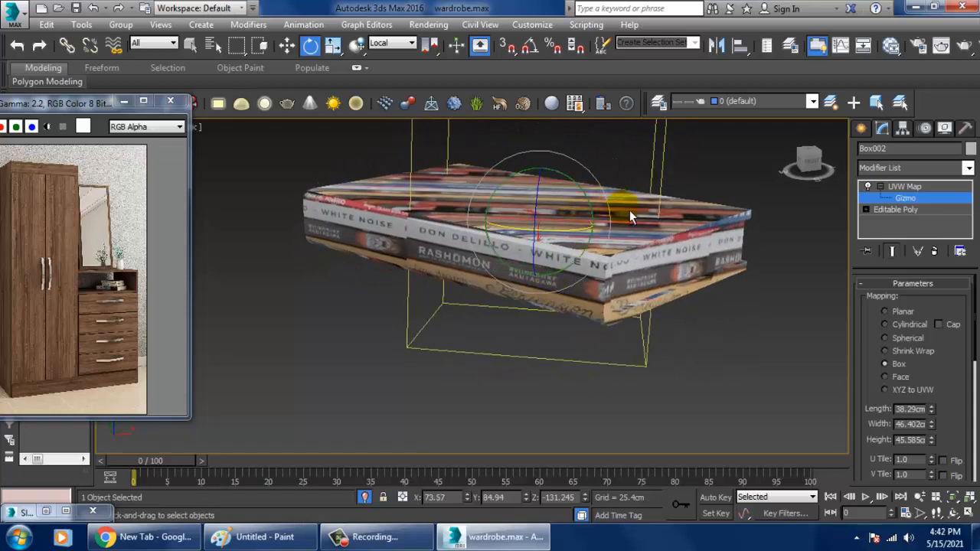
alt+middle_drag(629, 212, 599, 222)
drag(595, 217, 596, 223)
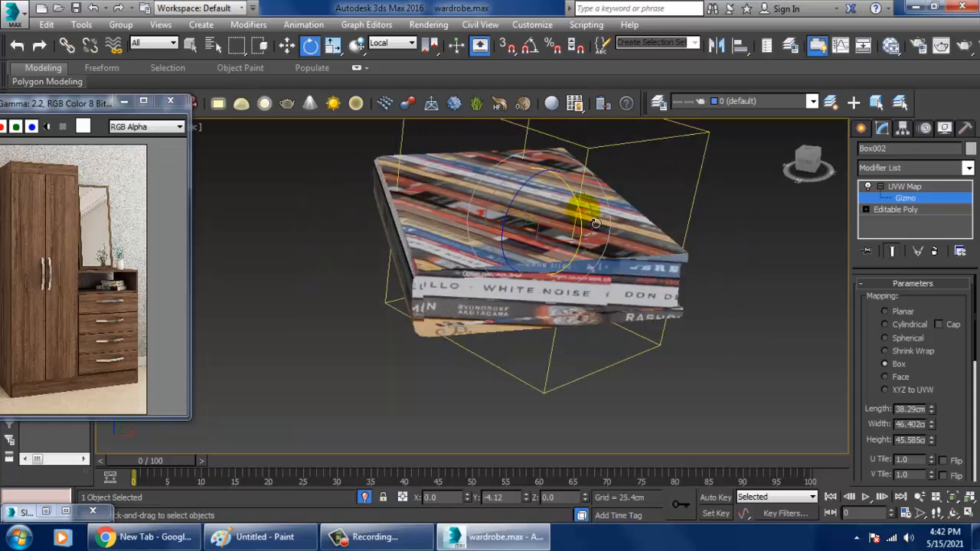
alt+middle_drag(595, 223, 673, 207)
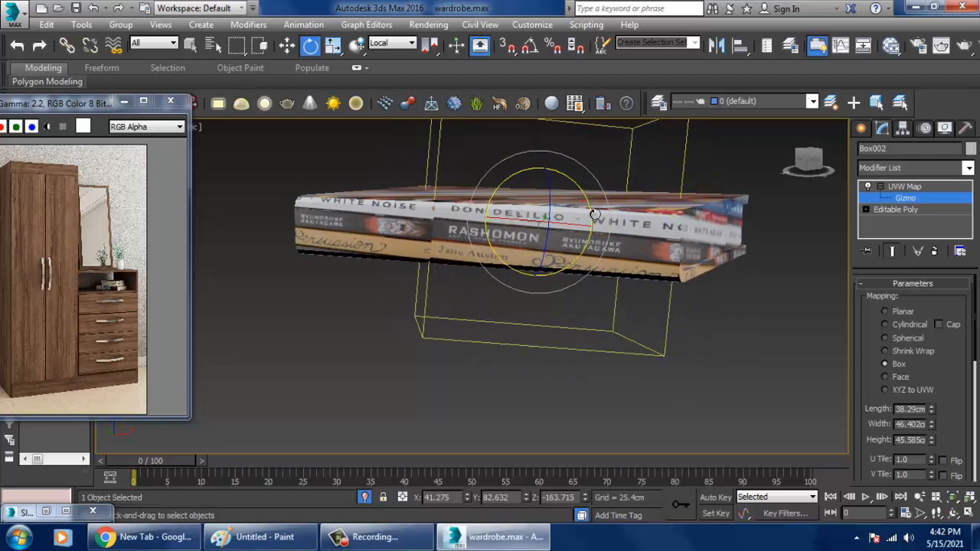
drag(595, 214, 594, 209)
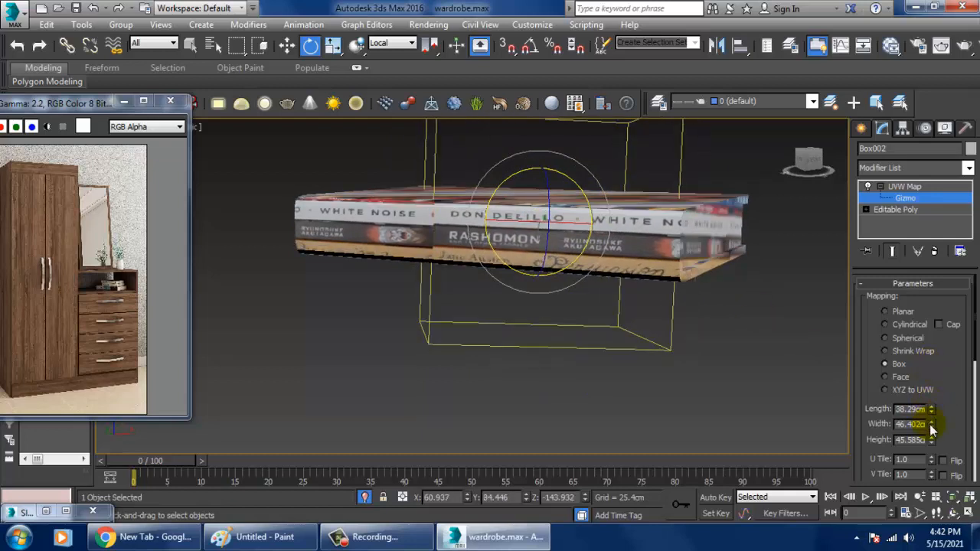
Step: Set the box mapping's width to 86.772 cm and move the gizmo up so the RASHOMON title sits on the spine
drag(931, 424, 955, 372)
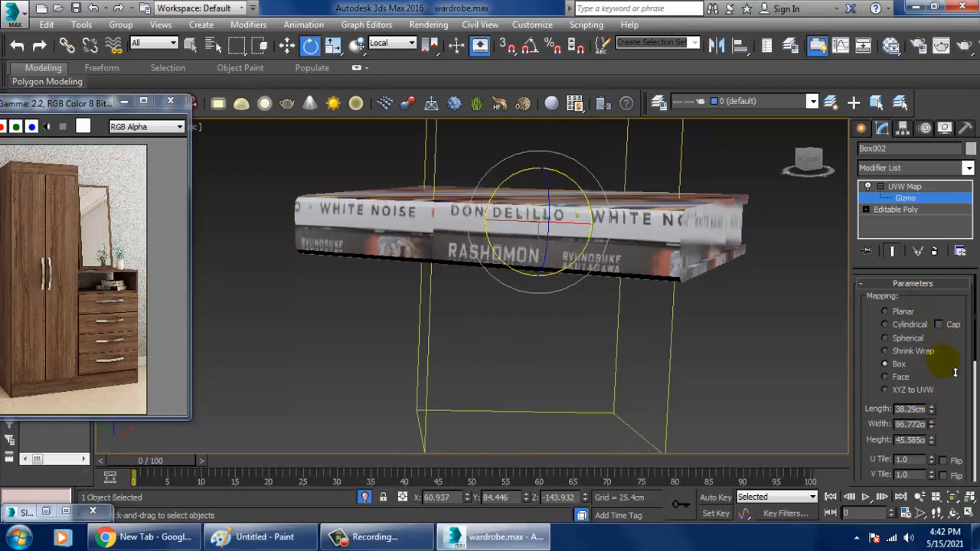
key(w)
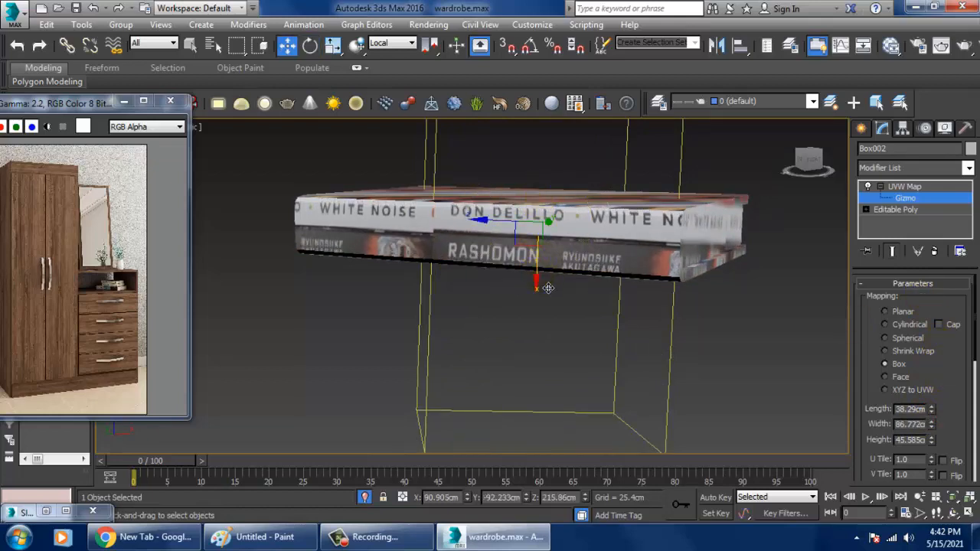
drag(548, 287, 551, 271)
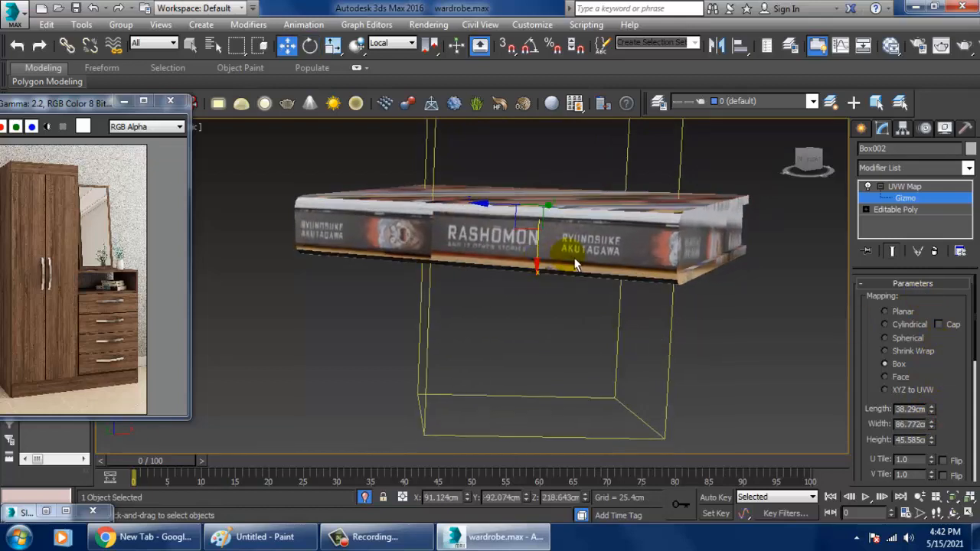
Step: Scale the mapping gizmo to about 140% along Z so the RASHOMON title fills the spine height
alt+middle_drag(576, 263, 540, 256)
scroll(543, 258, up, 2)
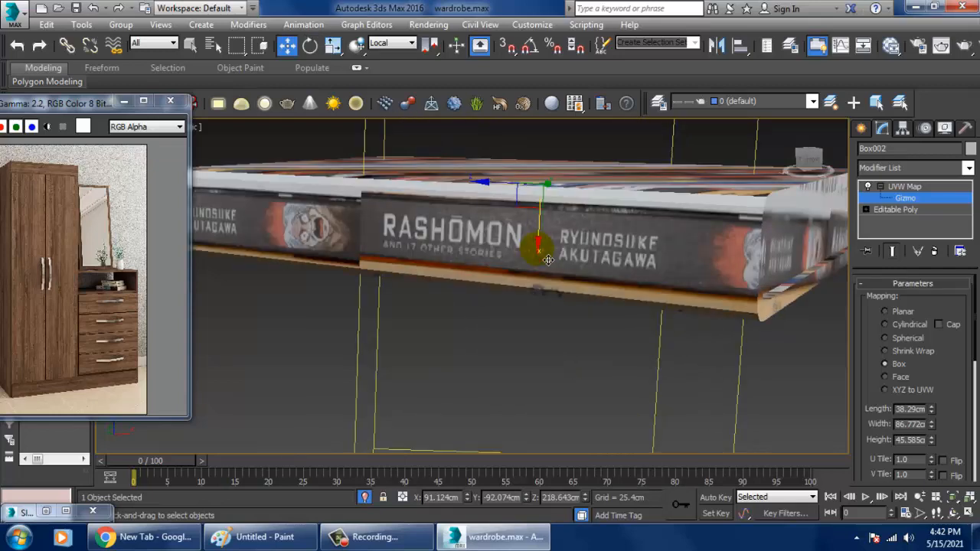
key(r)
scroll(567, 253, down, 3)
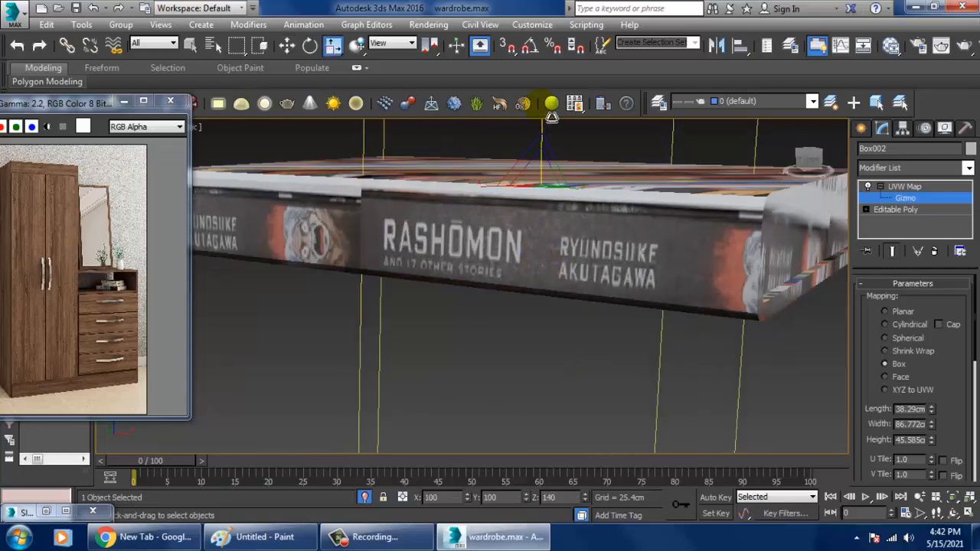
alt+middle_drag(582, 265, 543, 251)
key(w)
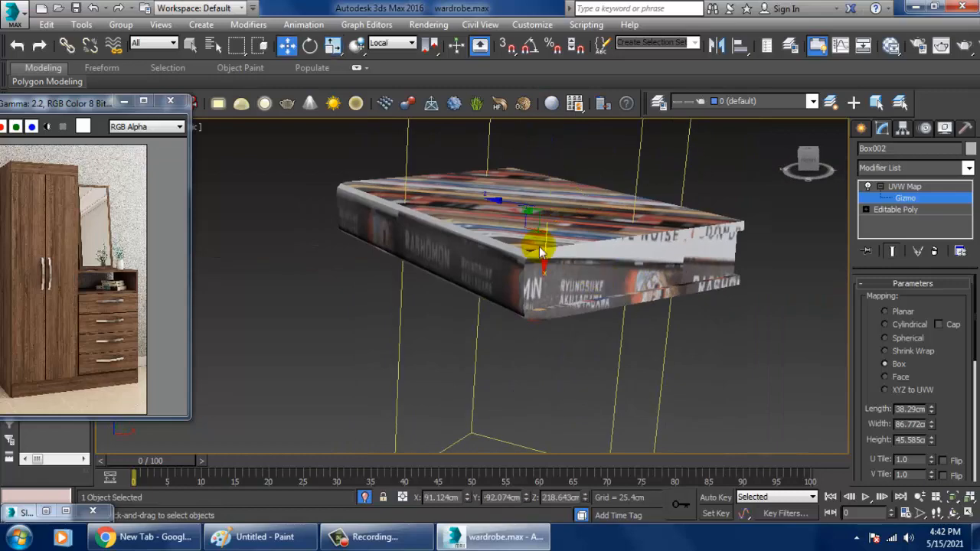
Step: Convert the mapped book to an Editable Poly
right_click(539, 247)
mouse_move(609, 393)
click(766, 406)
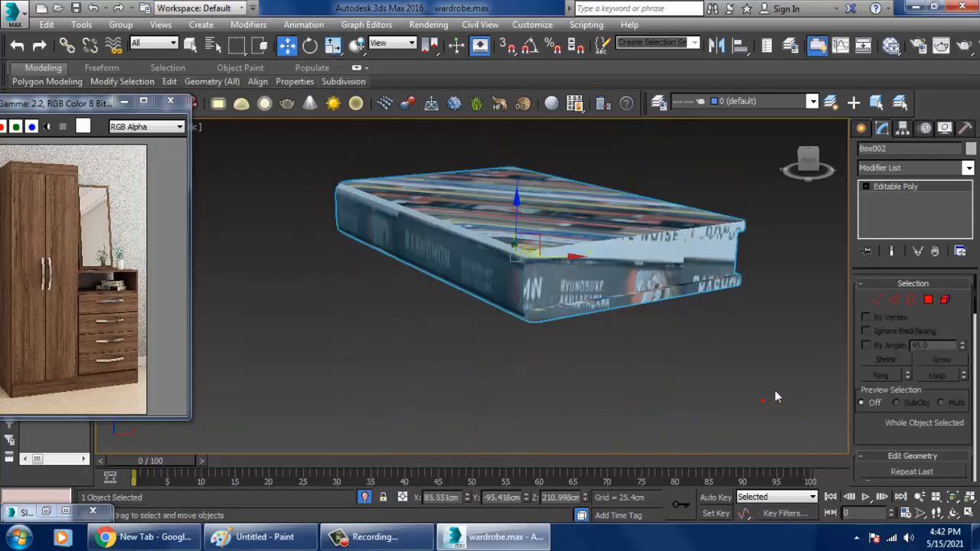
Step: Select the book's recessed page-edge polygons between the two covers
click(928, 299)
click(587, 279)
alt+middle_drag(754, 291, 667, 281)
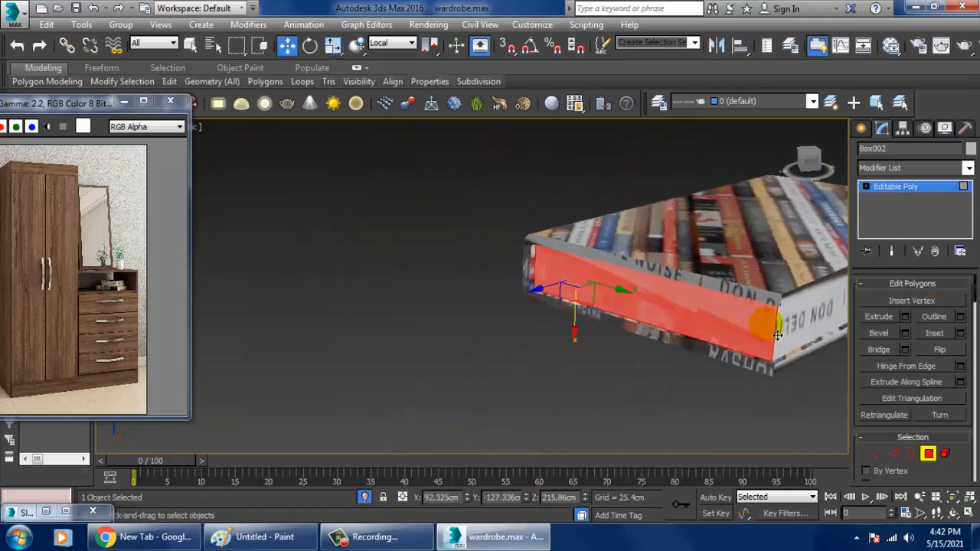
alt+middle_drag(777, 335, 628, 297)
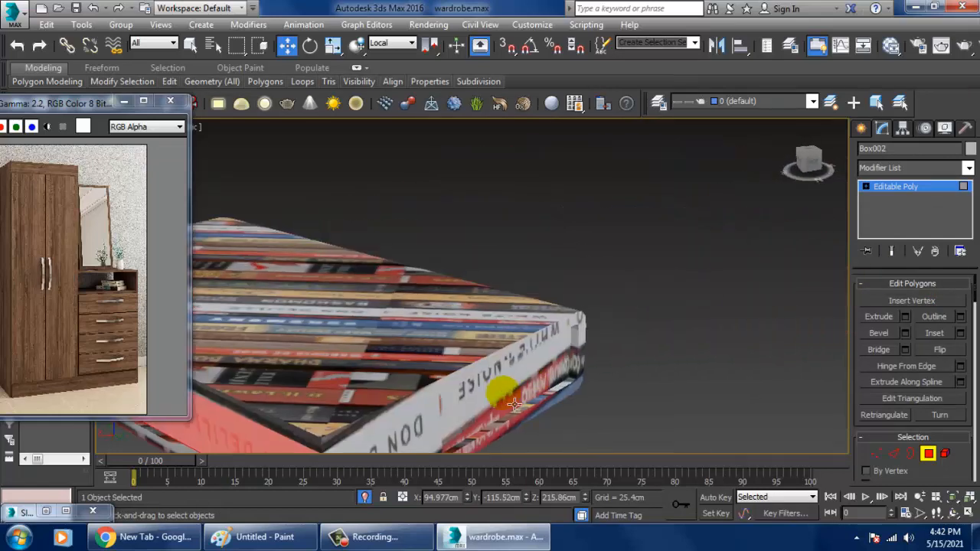
click(501, 393)
scroll(504, 394, down, 5)
alt+middle_drag(750, 363, 754, 335)
middle_drag(552, 363, 728, 327)
scroll(728, 327, up, 3)
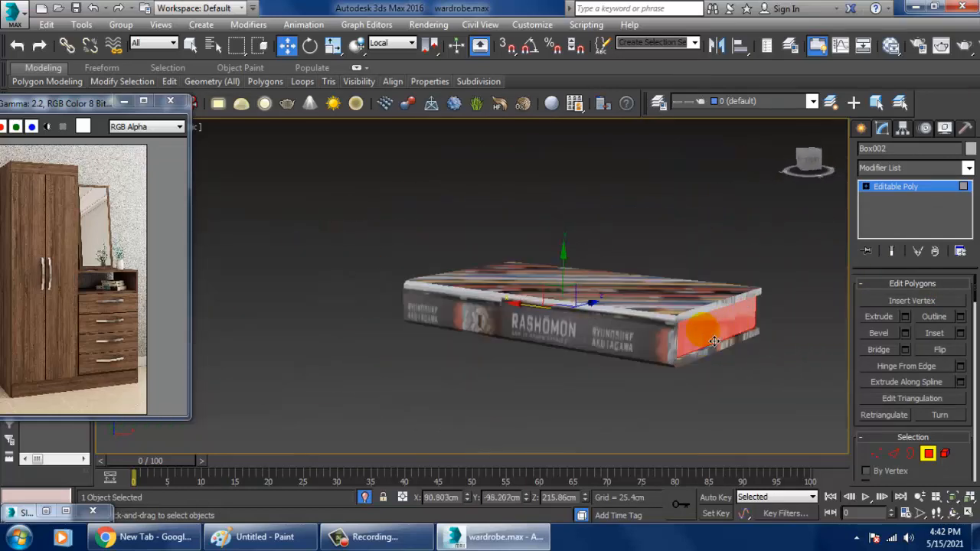
Step: Create a VRayMtl with a white diffuse colour, assign it to the selected page polygons and minimise the Slate Material Editor
key(m)
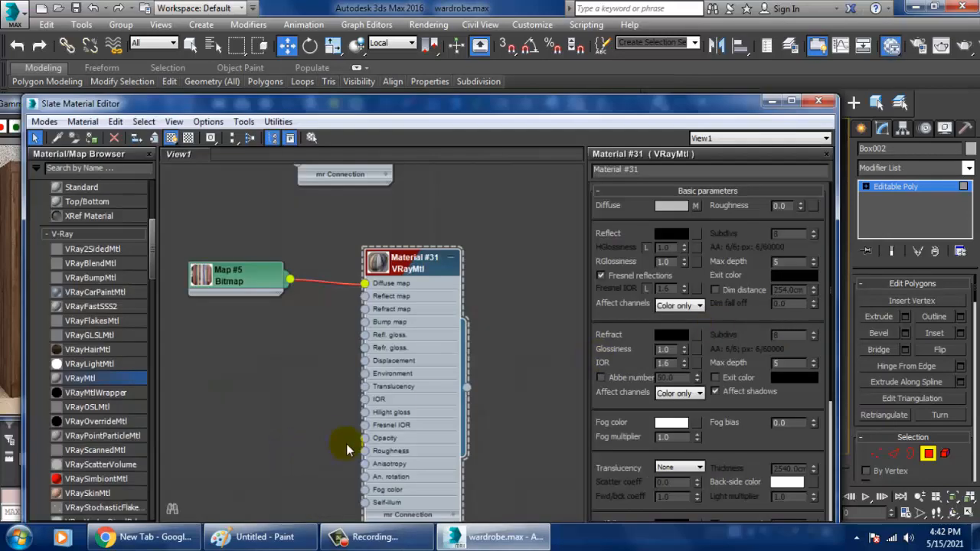
middle_drag(346, 444, 262, 258)
drag(217, 381, 235, 372)
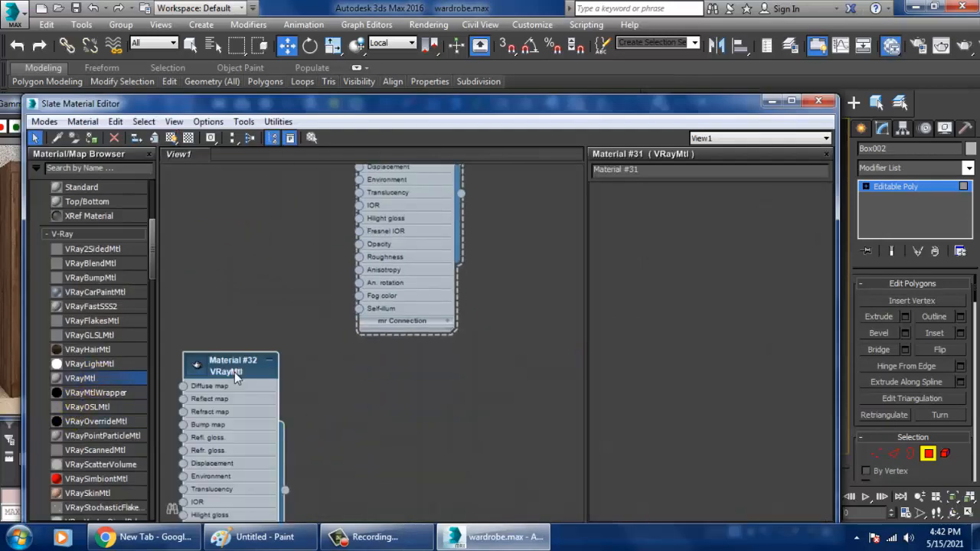
double_click(232, 367)
click(671, 205)
drag(413, 164, 415, 208)
click(530, 214)
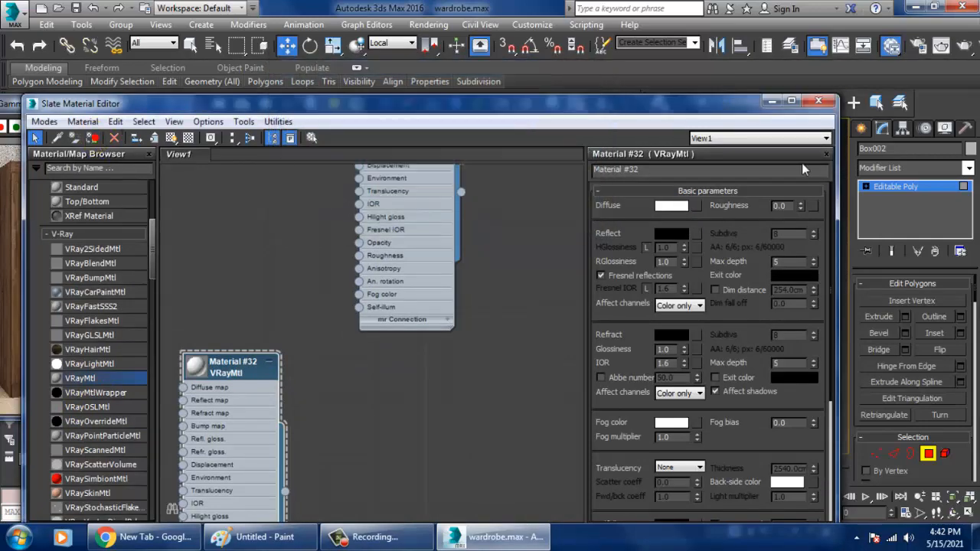
click(771, 103)
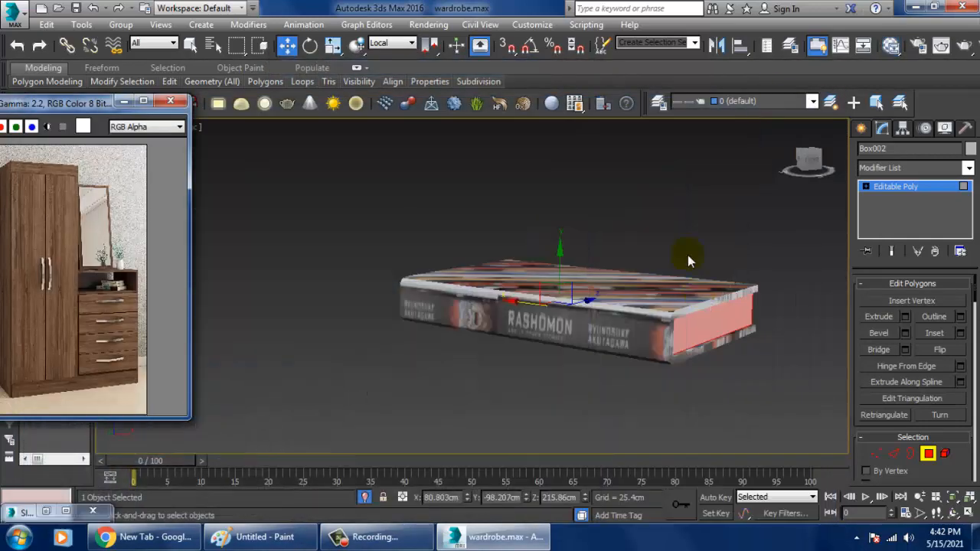
Step: End the isolation and leave polygon editing on the book
right_click(685, 243)
click(736, 131)
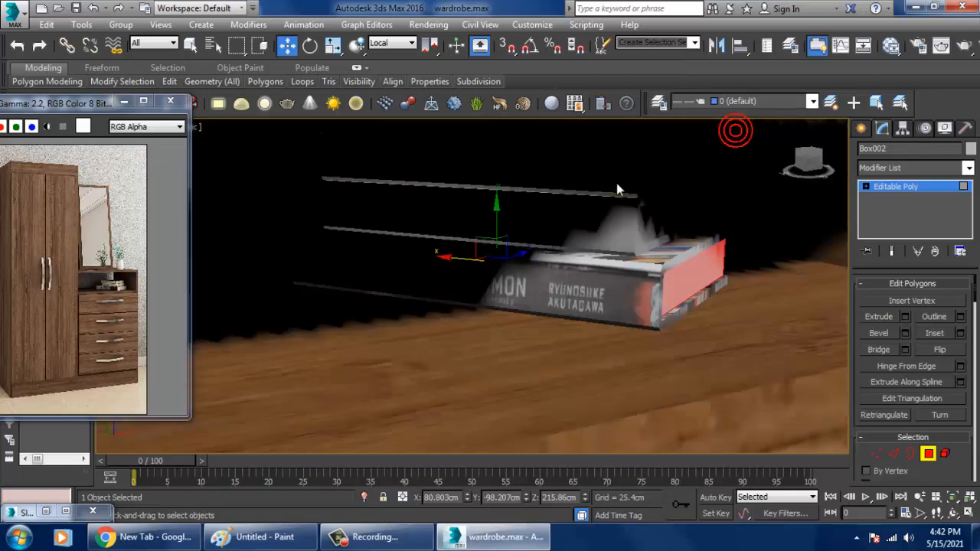
click(908, 190)
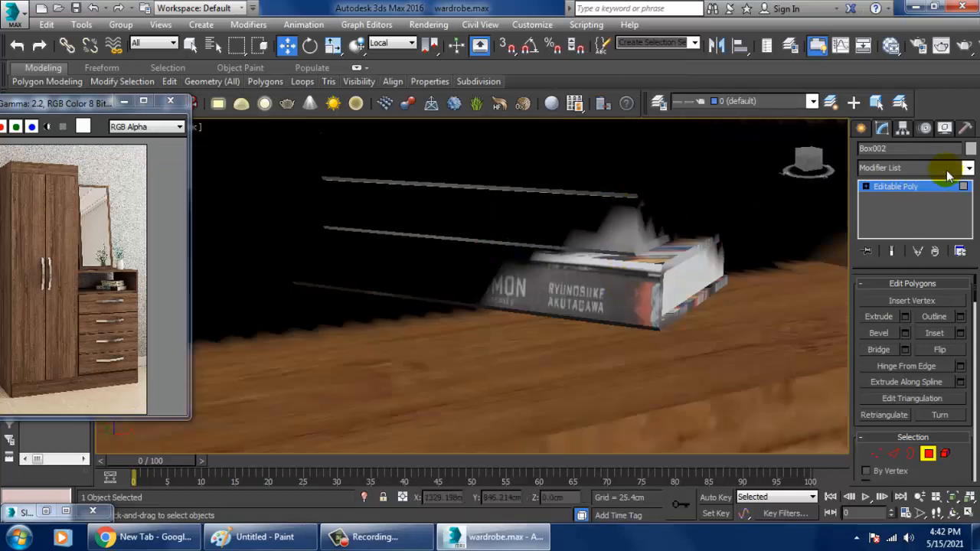
click(923, 173)
click(749, 193)
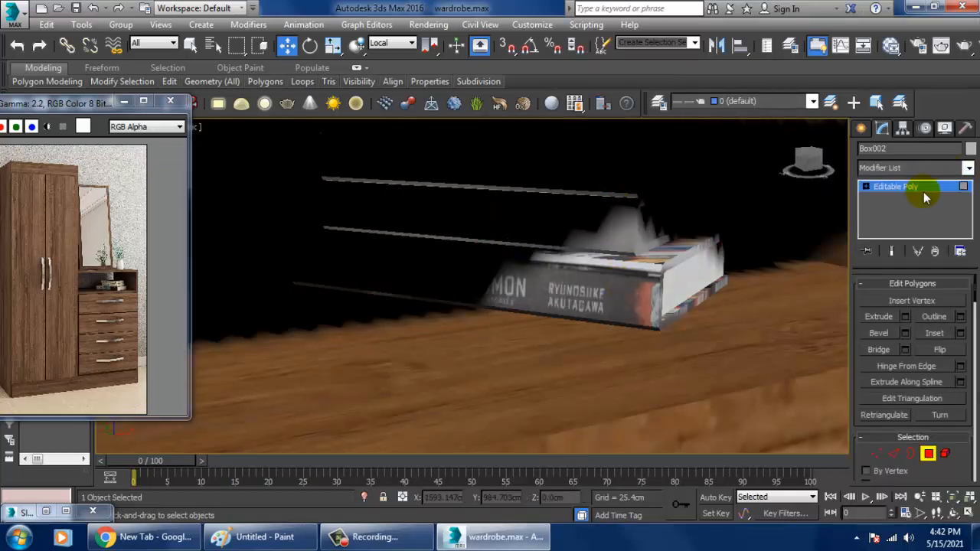
click(923, 191)
Step: Delete the untextured books stacked on top of the textured book
scroll(615, 296, down, 1)
mouse_move(615, 296)
alt+middle_down()
mouse_move(626, 386)
mouse_move(626, 298)
alt+middle_up()
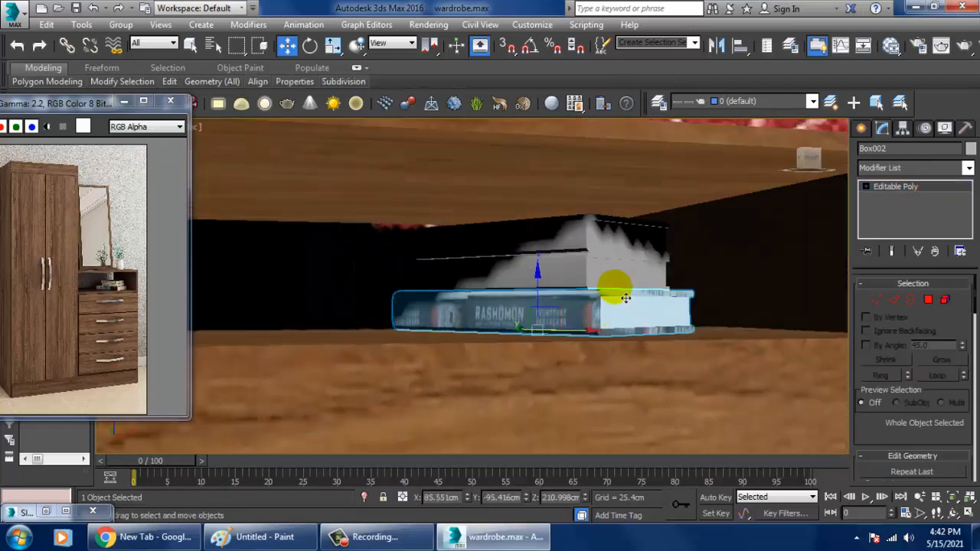
click(626, 277)
key(Delete)
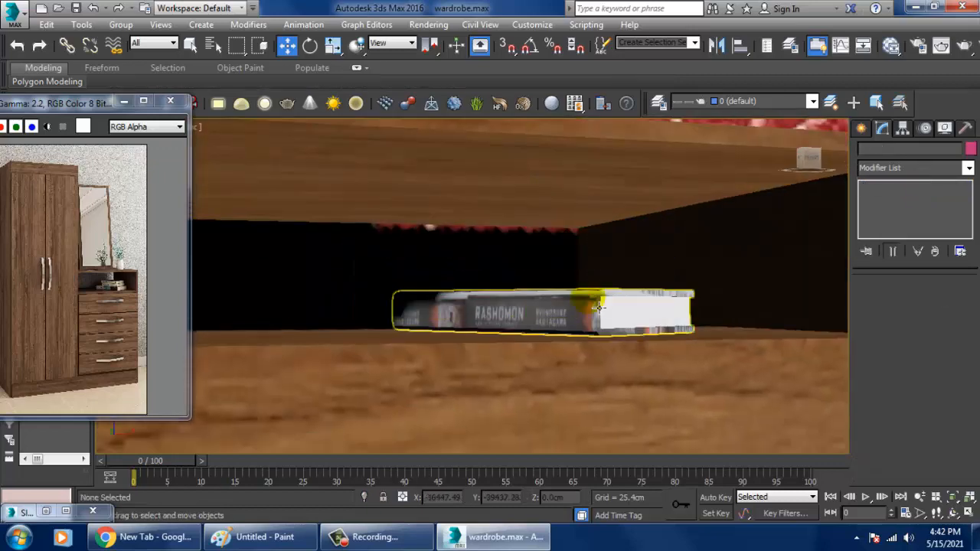
Step: Copy the textured book upward onto itself and scale the copy down to a smaller book
click(594, 307)
mouse_move(539, 300)
shift+mouse_down()
mouse_move(539, 251)
mouse_move(568, 329)
shift+mouse_up()
click(498, 325)
key(r)
alt+middle_drag(576, 286, 554, 297)
Step: Clone the smaller book upward as one Copy to form the third book of the stack
key(w)
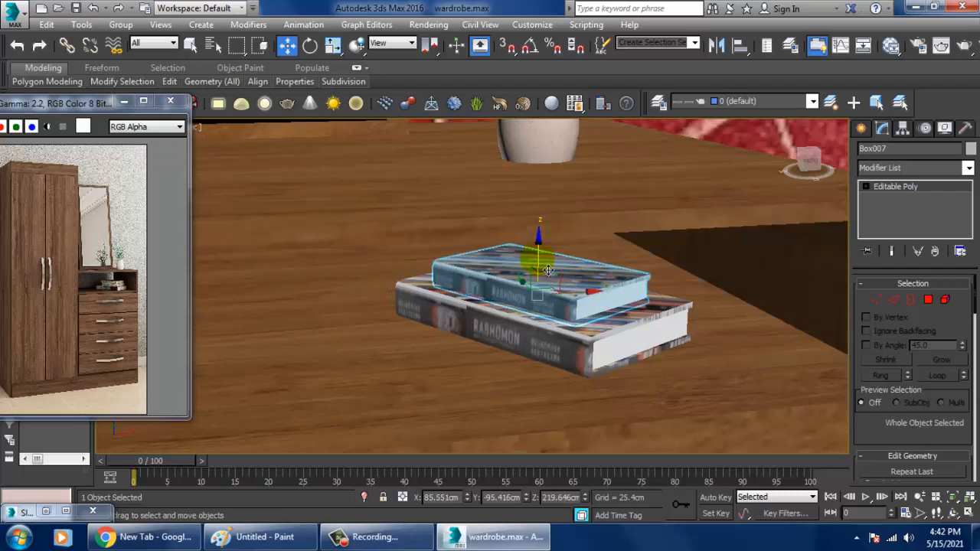
drag(548, 270, 553, 247)
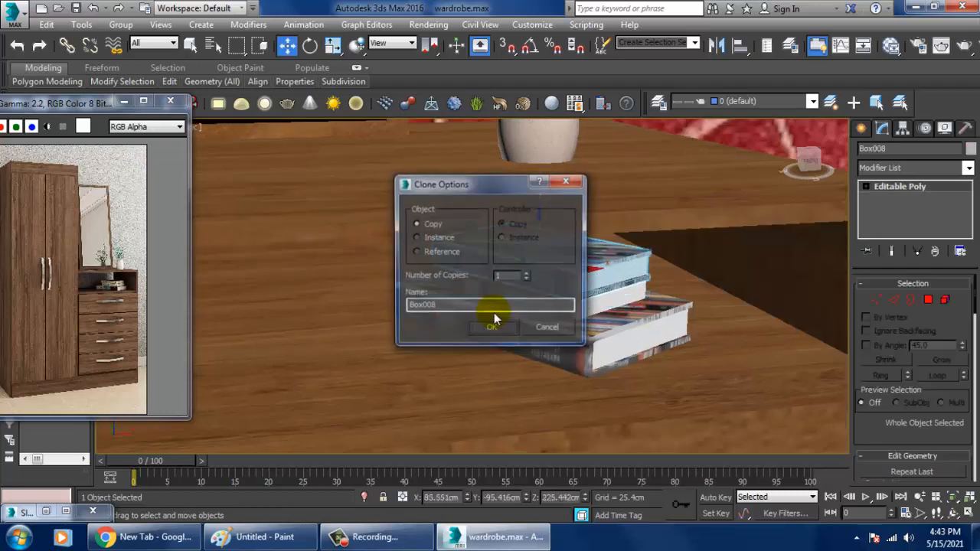
click(494, 327)
Step: Scale the third book down, rotate it about 23 degrees around Z and raise it to rest on the stack
key(r)
drag(546, 280, 552, 294)
key(e)
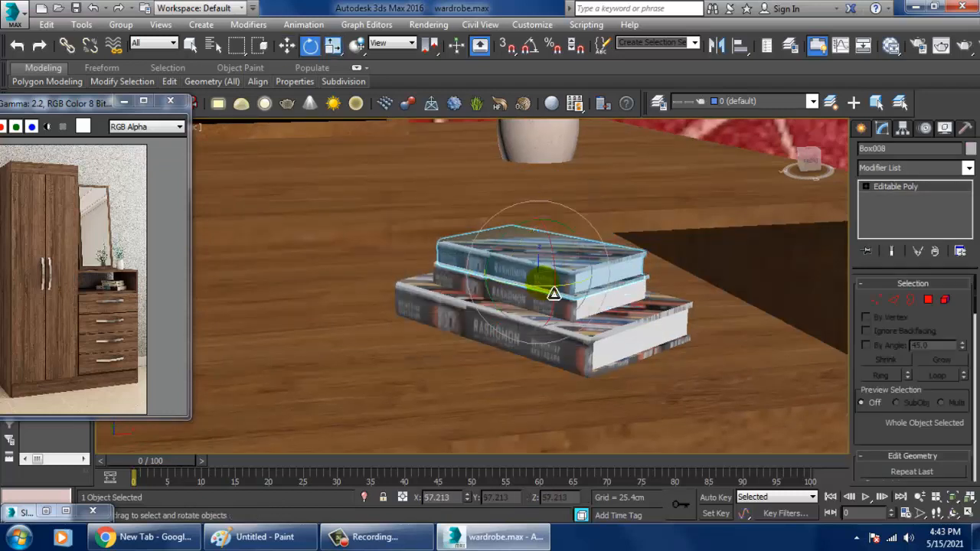
key(w)
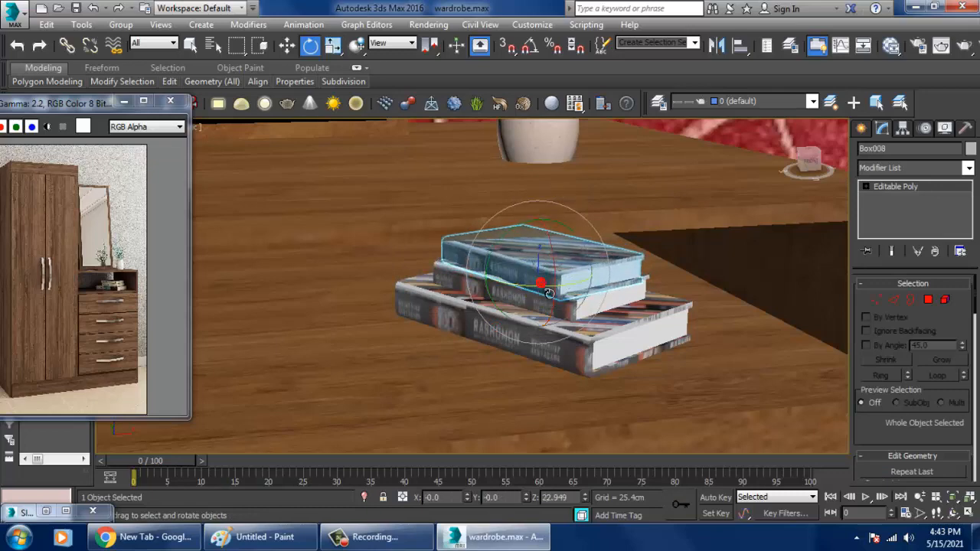
scroll(551, 250, up, 2)
drag(546, 243, 546, 240)
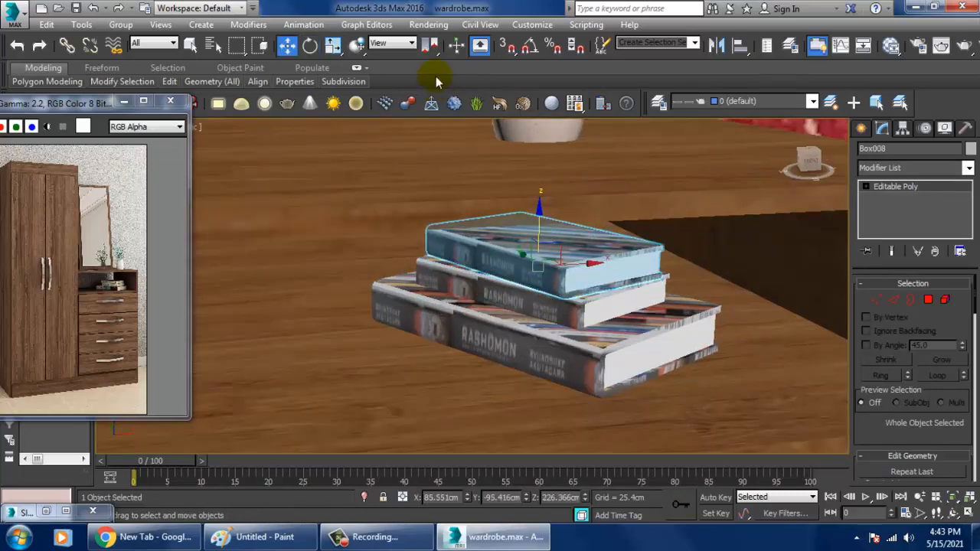
Step: Deselect the top book and view the wardrobe, wall and floor together
scroll(608, 350, down, 15)
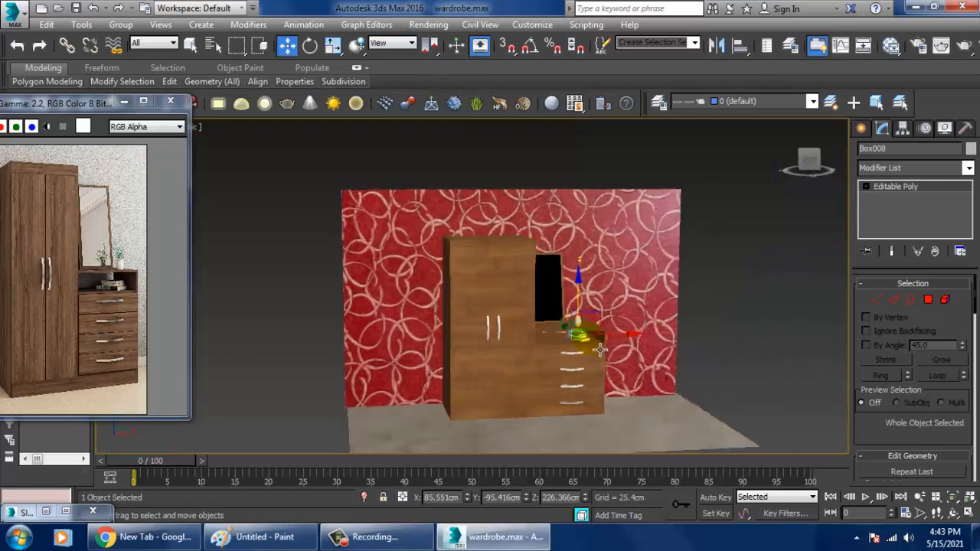
click(670, 304)
alt+middle_drag(670, 304, 667, 343)
scroll(664, 349, up, 5)
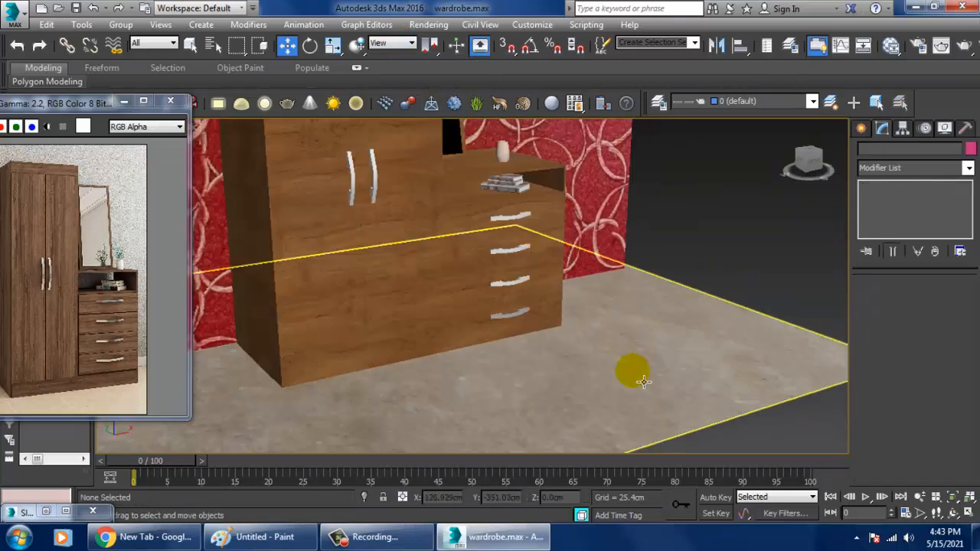
Step: Scale the floor plane uniformly to about 117% and show edged faces in the viewport
click(642, 381)
key(r)
drag(413, 344, 404, 331)
alt+middle_drag(417, 336, 502, 287)
middle_drag(502, 287, 570, 417)
key(F4)
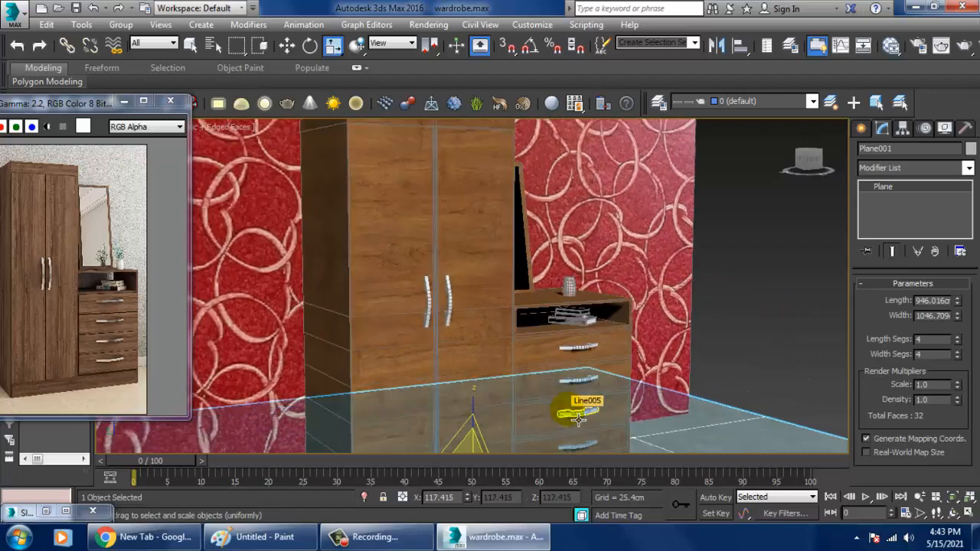
scroll(579, 418, down, 3)
alt+middle_drag(579, 377, 590, 307)
scroll(538, 323, up, 3)
scroll(559, 320, up, 3)
alt+middle_drag(506, 306, 546, 319)
middle_drag(591, 352, 588, 312)
scroll(585, 316, down, 3)
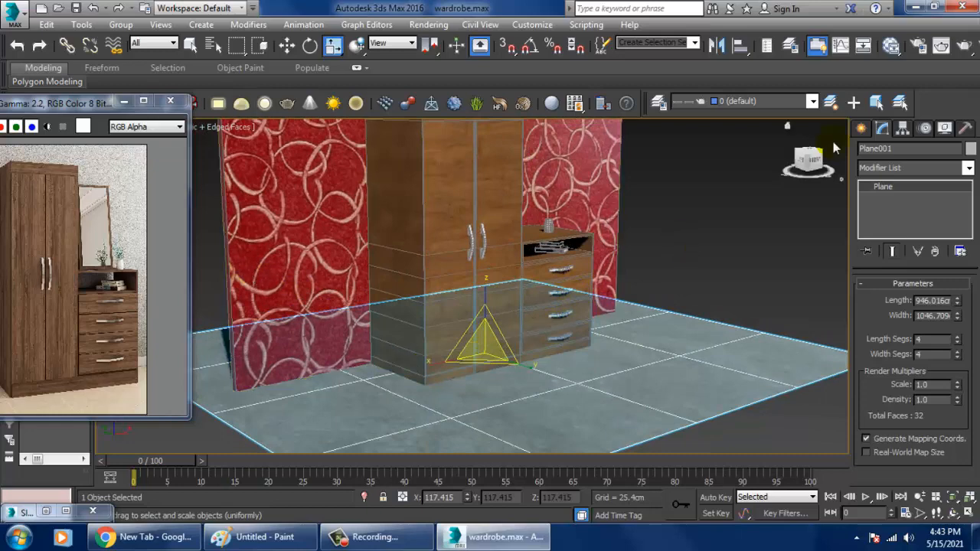
Step: Draw a V-Ray plane light near the floor's front edge with a half-length of about 246 cm and a half-width of about 473 cm
click(860, 130)
click(900, 152)
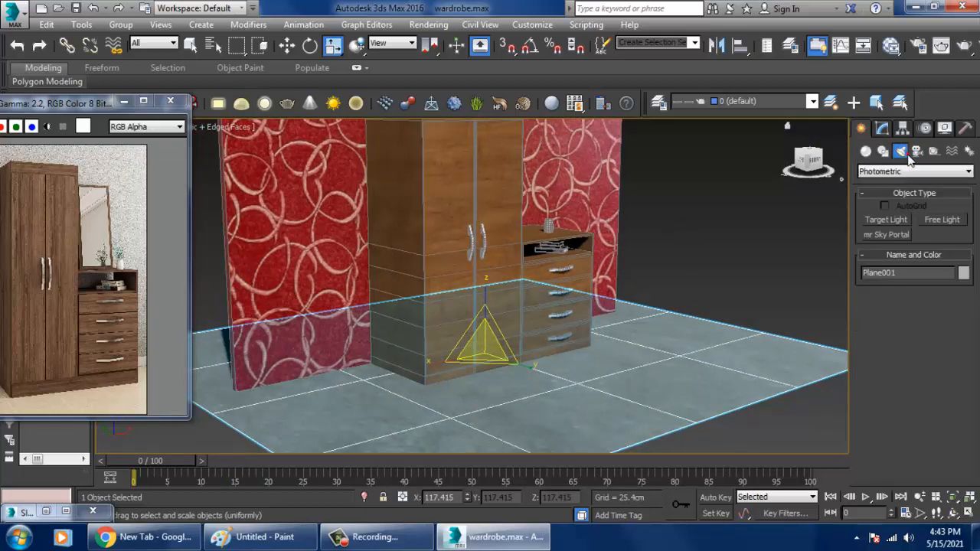
click(901, 203)
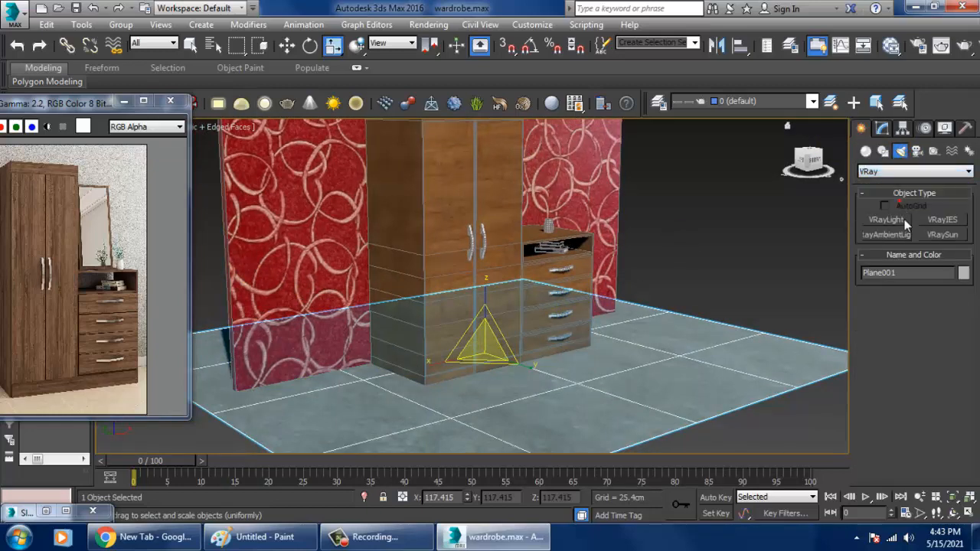
click(901, 220)
scroll(732, 335, down, 5)
alt+middle_drag(732, 335, 684, 363)
middle_drag(684, 363, 654, 369)
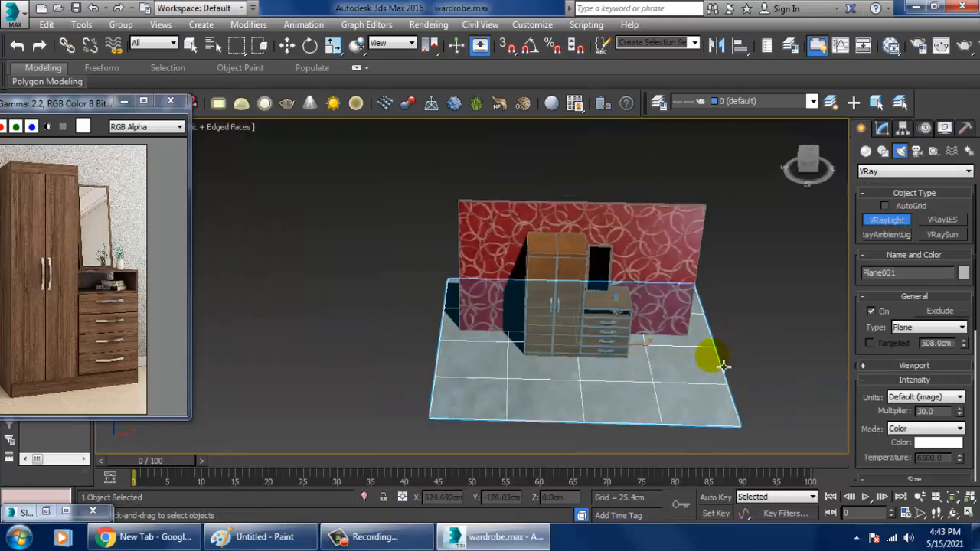
drag(712, 356, 617, 507)
Step: Raise the plane light, turn it toward the wardrobe and position it at about X 504.7, Y -598.3, Z 528.5 cm
key(w)
middle_drag(703, 366, 719, 291)
drag(645, 313, 672, 209)
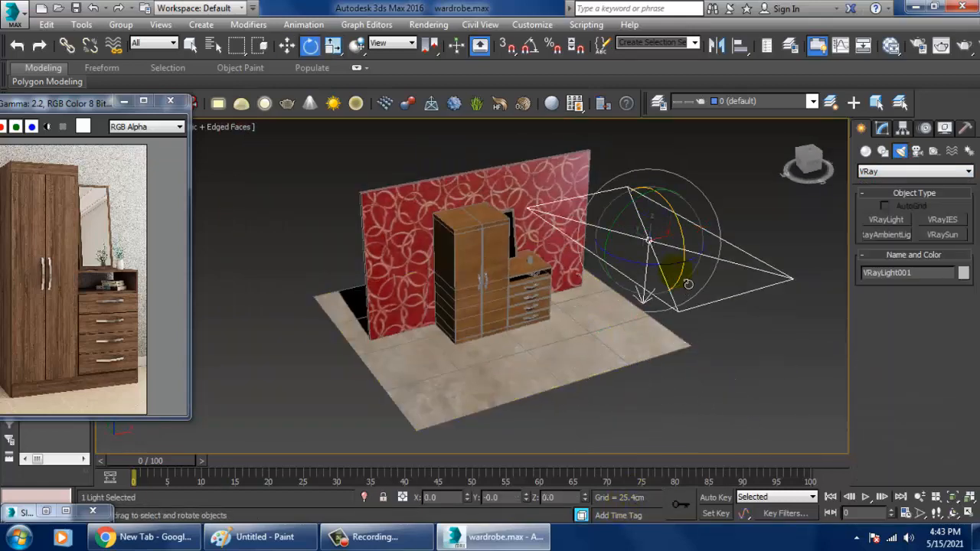
drag(688, 284, 598, 272)
alt+middle_drag(600, 271, 674, 248)
drag(651, 238, 723, 255)
drag(660, 273, 667, 261)
alt+middle_drag(667, 260, 716, 282)
key(w)
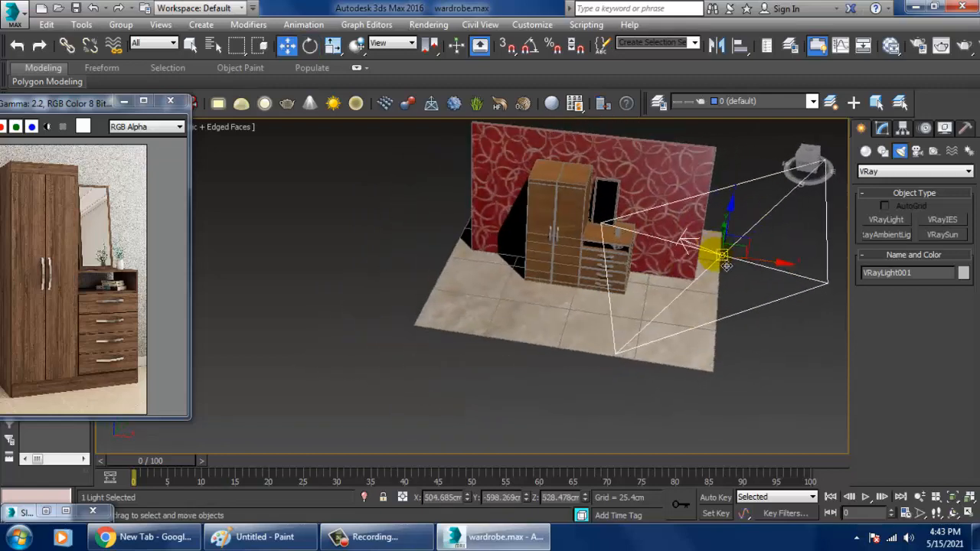
Step: Fine-tune the plane light's rotation on several axes so that it aims down at the wardrobe front
key(e)
drag(734, 284, 762, 266)
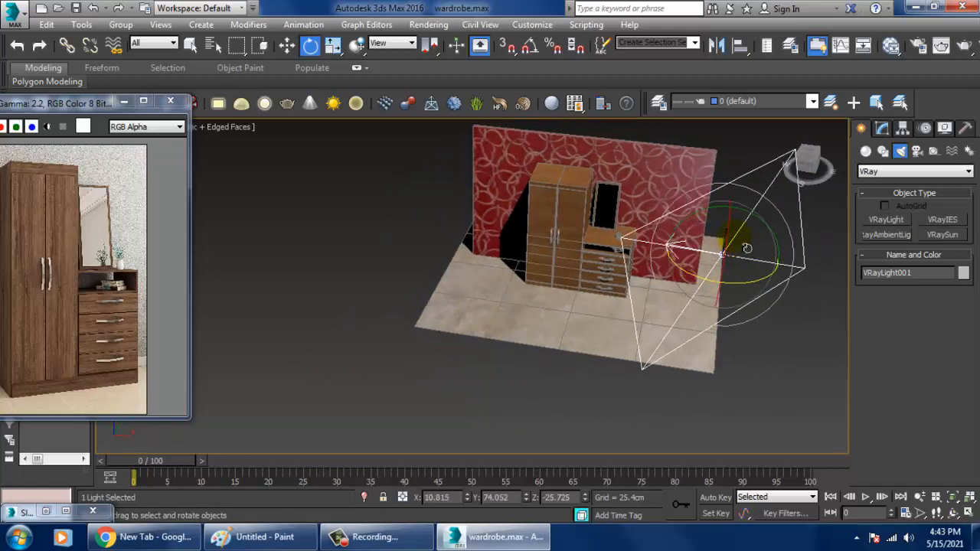
alt+middle_drag(733, 236, 748, 218)
mouse_move(755, 202)
mouse_down()
mouse_move(738, 197)
mouse_move(754, 206)
mouse_up()
alt+middle_drag(754, 207, 791, 229)
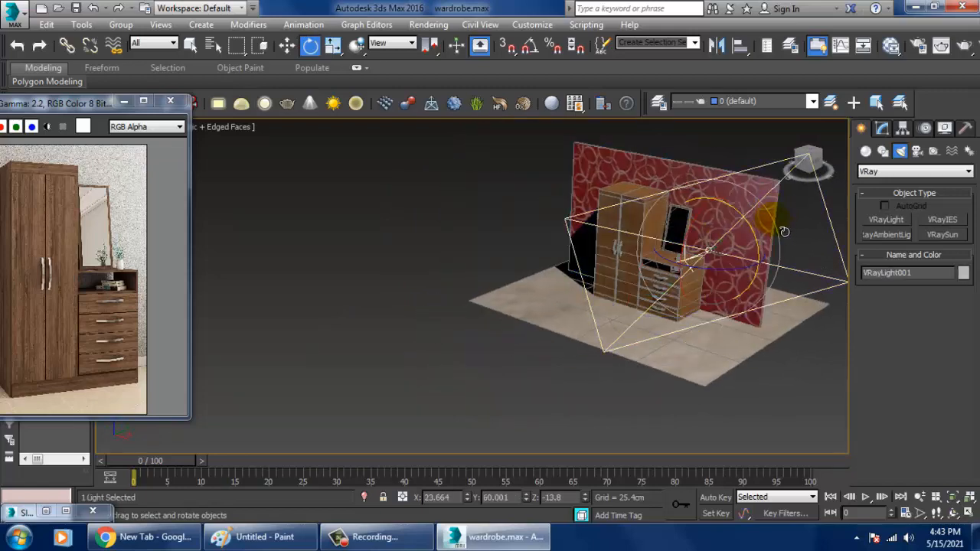
drag(775, 223, 791, 252)
alt+middle_drag(778, 249, 888, 264)
key(w)
alt+middle_drag(722, 294, 675, 308)
middle_drag(673, 310, 707, 294)
scroll(650, 304, up, 4)
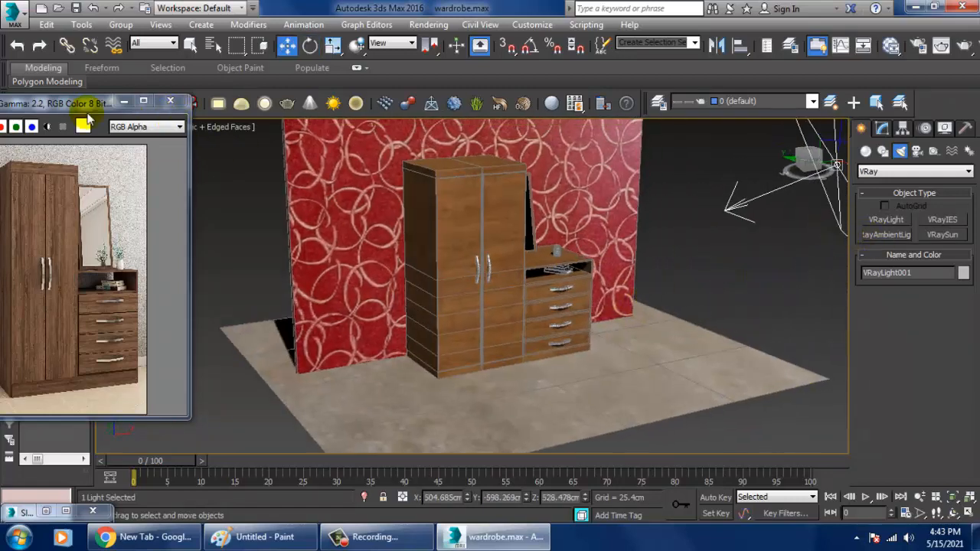
Step: Switch the light's color mode to Temperature at 5720 and set its multiplier to 2
drag(71, 107, 75, 150)
alt+middle_drag(574, 269, 719, 222)
click(881, 129)
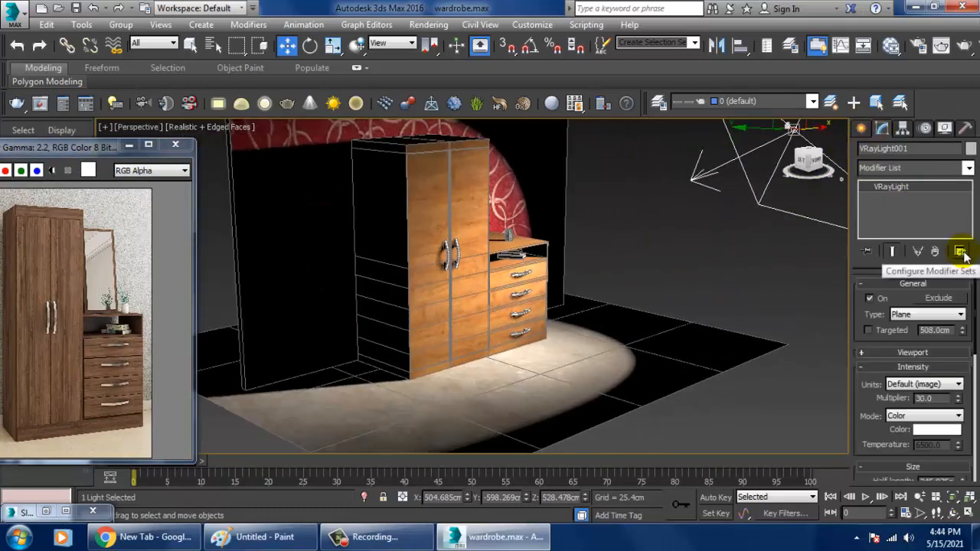
click(938, 416)
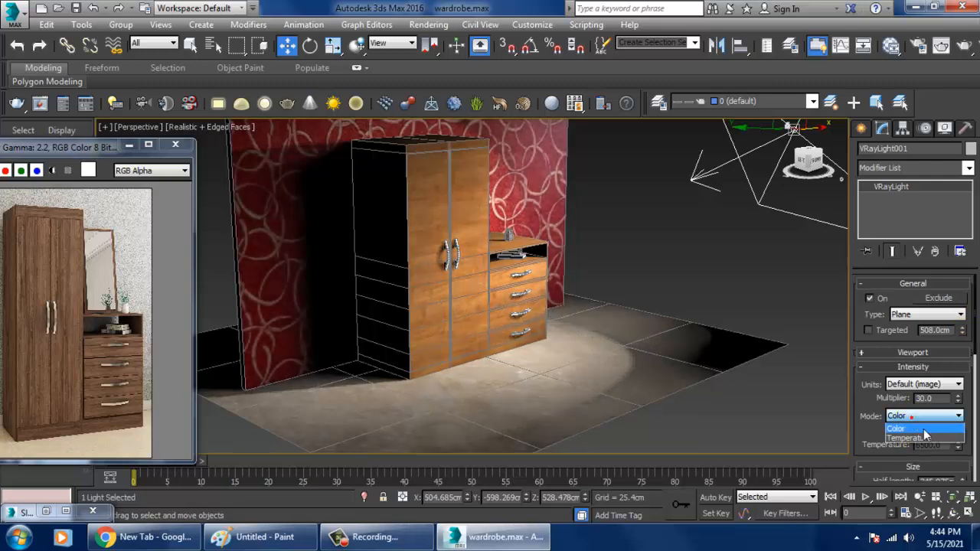
click(928, 439)
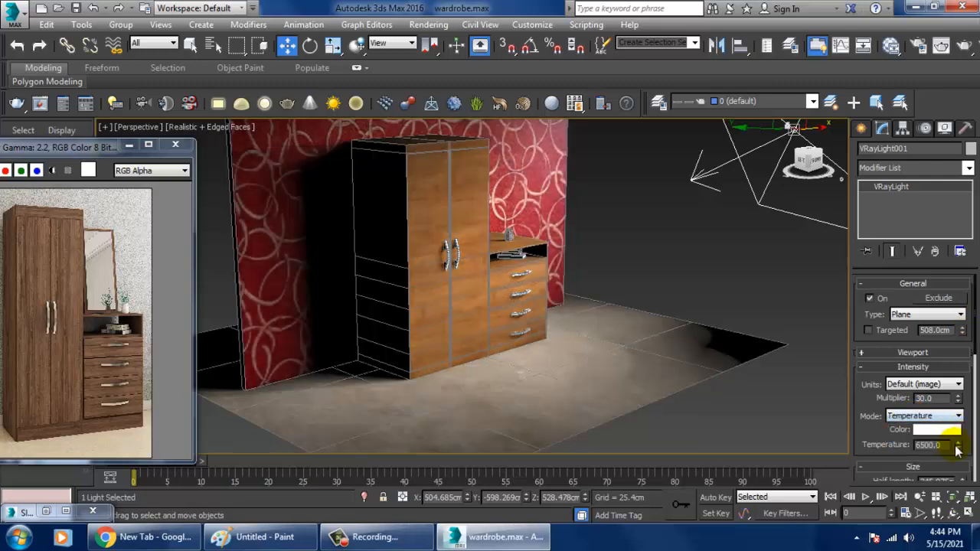
drag(957, 446, 969, 438)
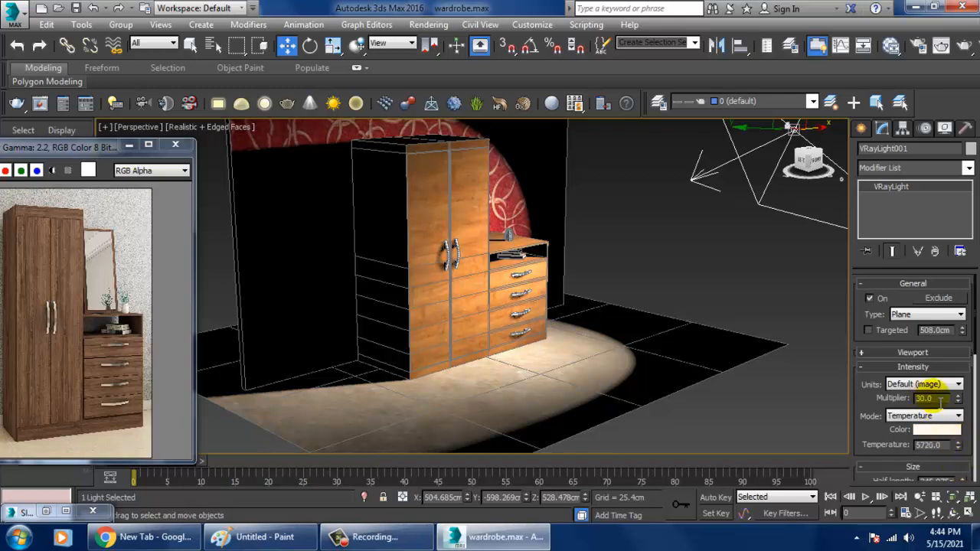
text(2)
key(Return)
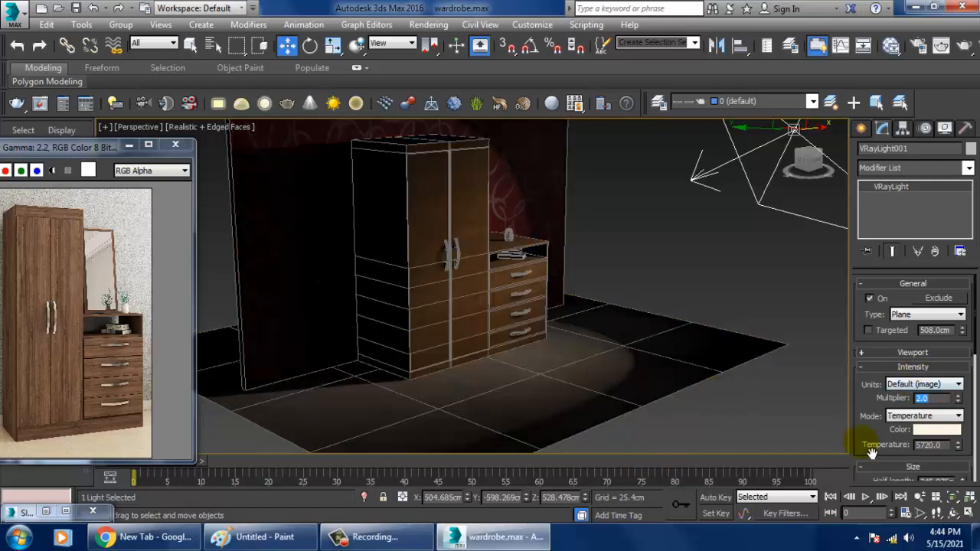
Step: Enable the Double-sided, Invisible and No decay options for the plane light
drag(879, 450, 889, 318)
click(904, 387)
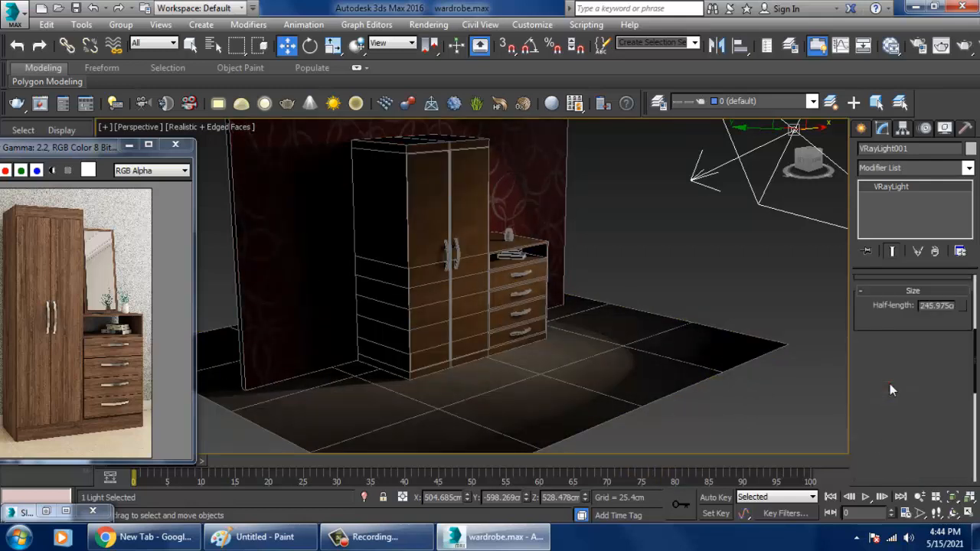
click(881, 372)
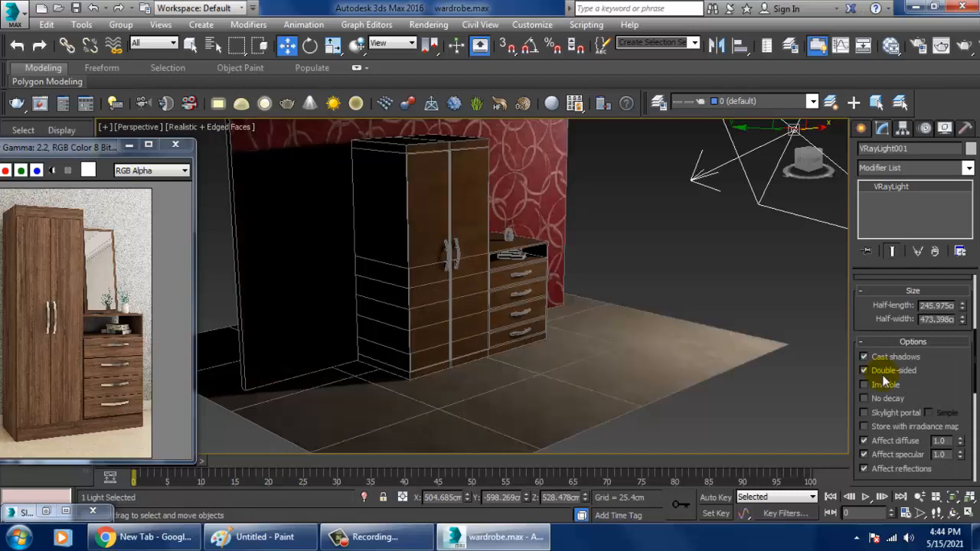
click(881, 387)
click(881, 400)
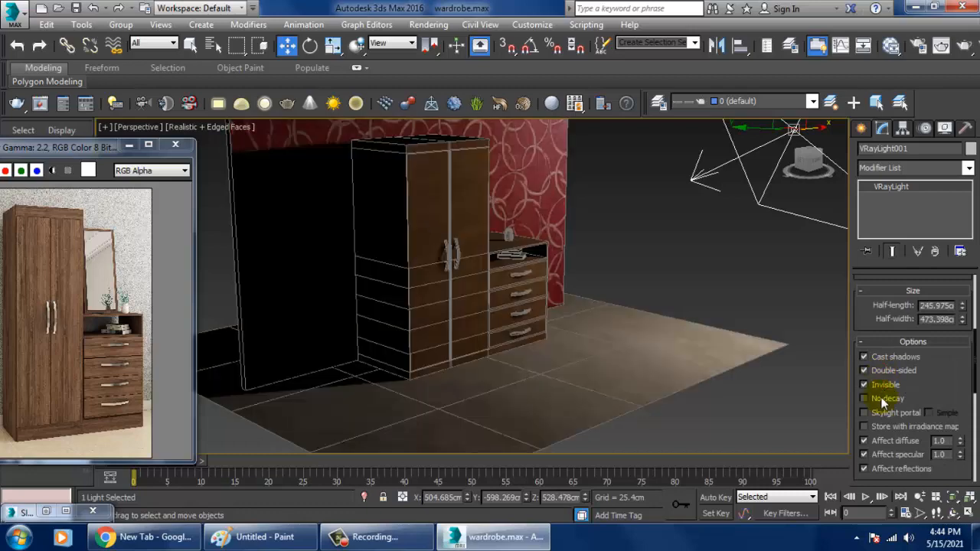
Step: Mirror the plane light on the X axis as a Copy and save the scene
alt+middle_drag(674, 357, 703, 310)
scroll(712, 325, up, 4)
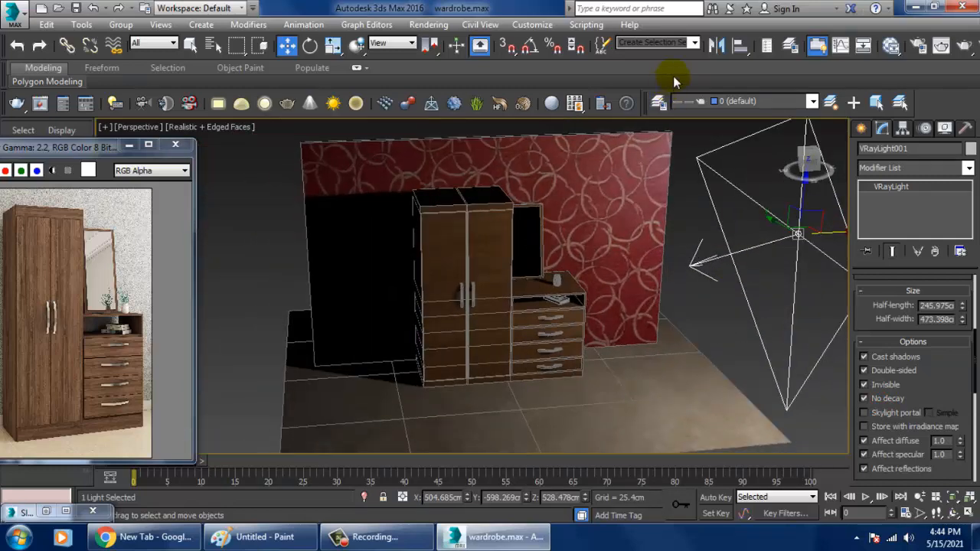
click(717, 44)
click(480, 300)
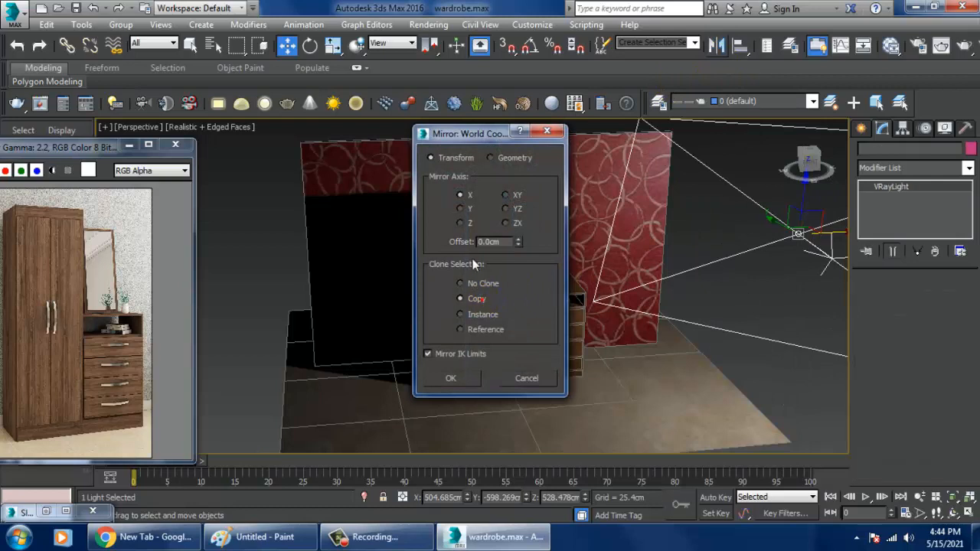
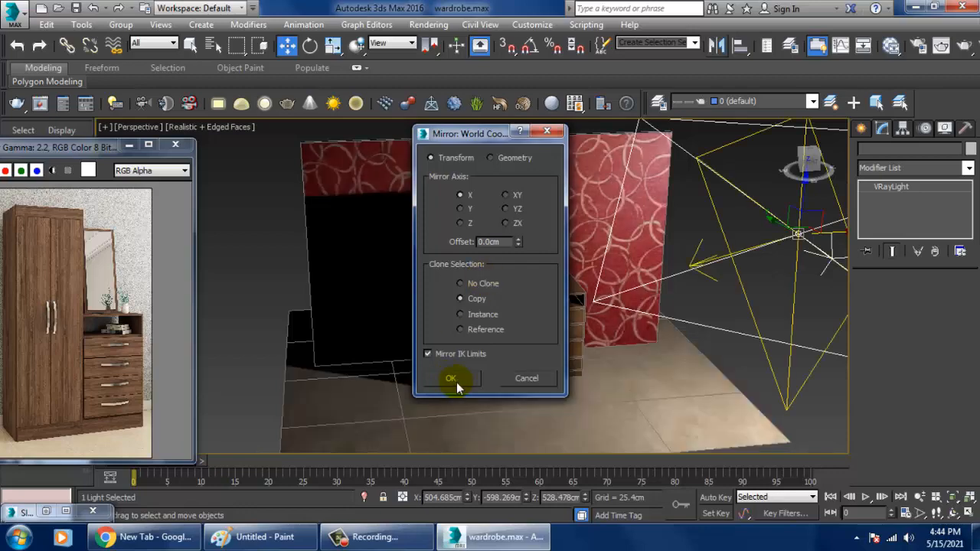
click(452, 378)
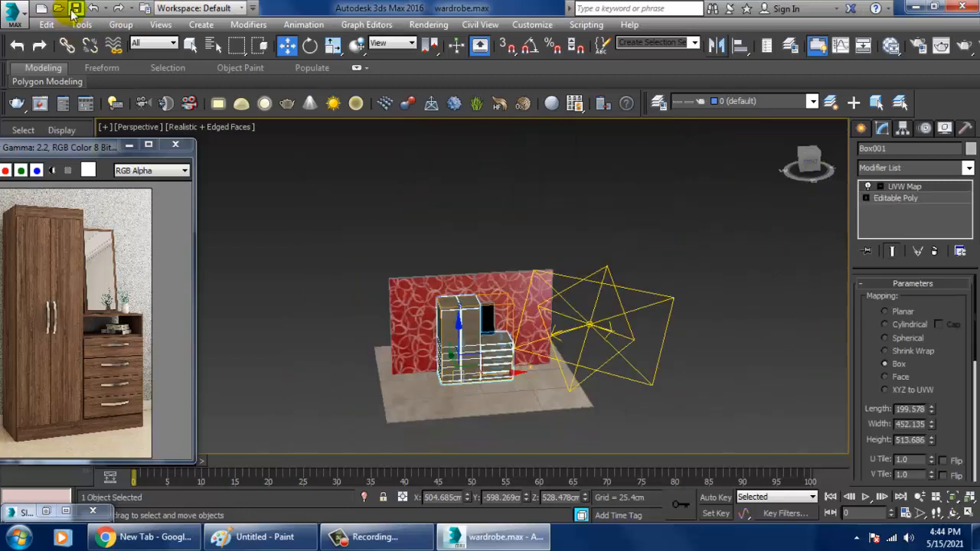
click(76, 9)
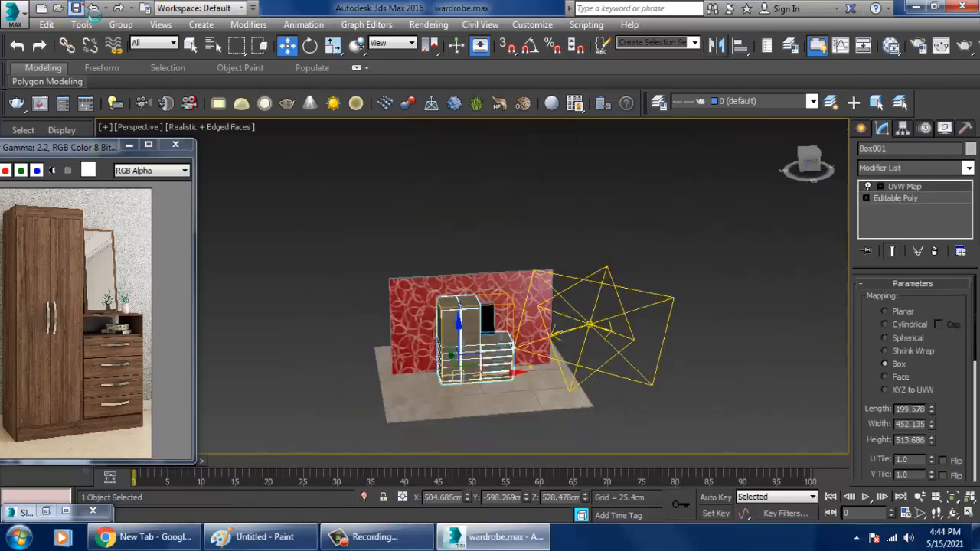
Step: Move the mirrored light along X to about -629.5 cm on the wardrobe's other side and turn off its Cast shadows option
scroll(697, 277, up, 3)
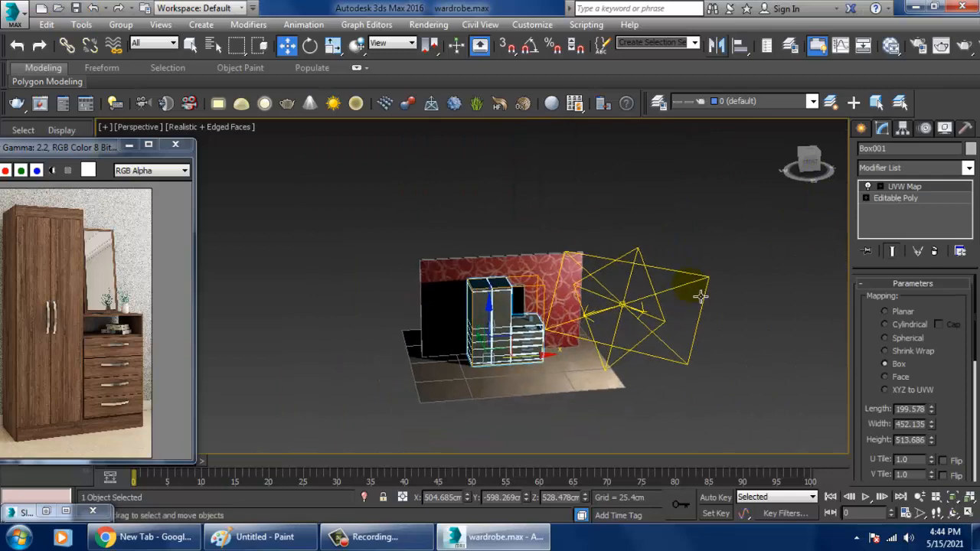
click(710, 275)
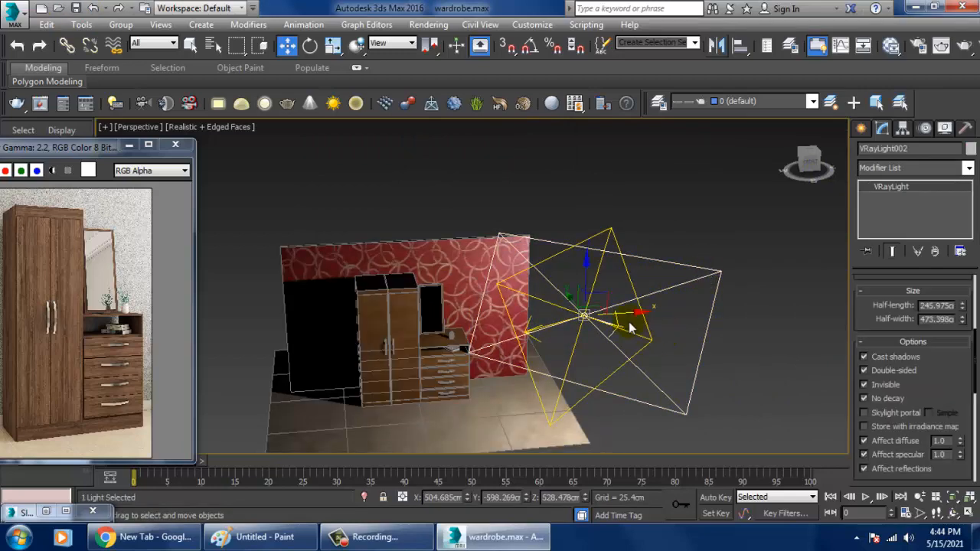
drag(625, 313, 306, 334)
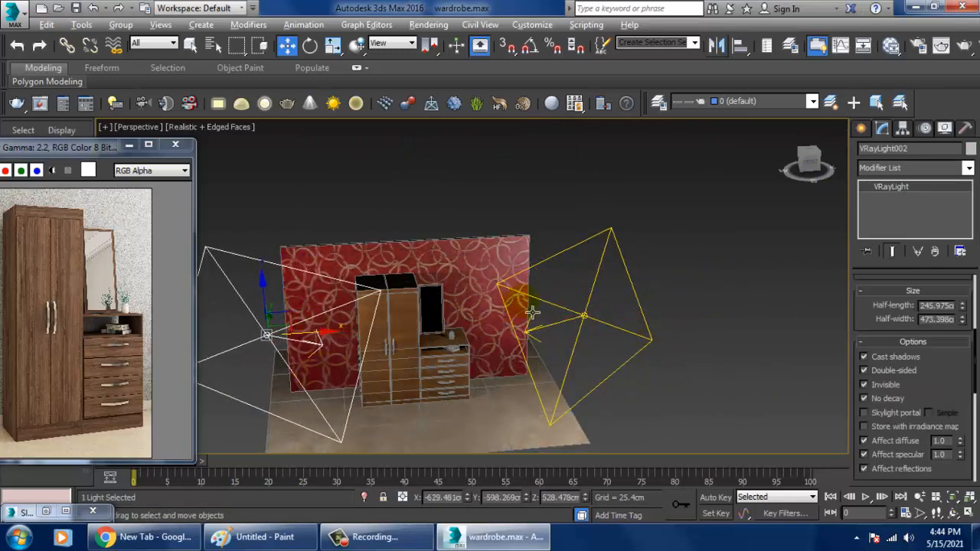
mouse_move(529, 313)
alt+middle_down()
mouse_move(582, 261)
mouse_move(521, 314)
alt+middle_up()
scroll(520, 337, up, 5)
alt+middle_drag(656, 322, 628, 322)
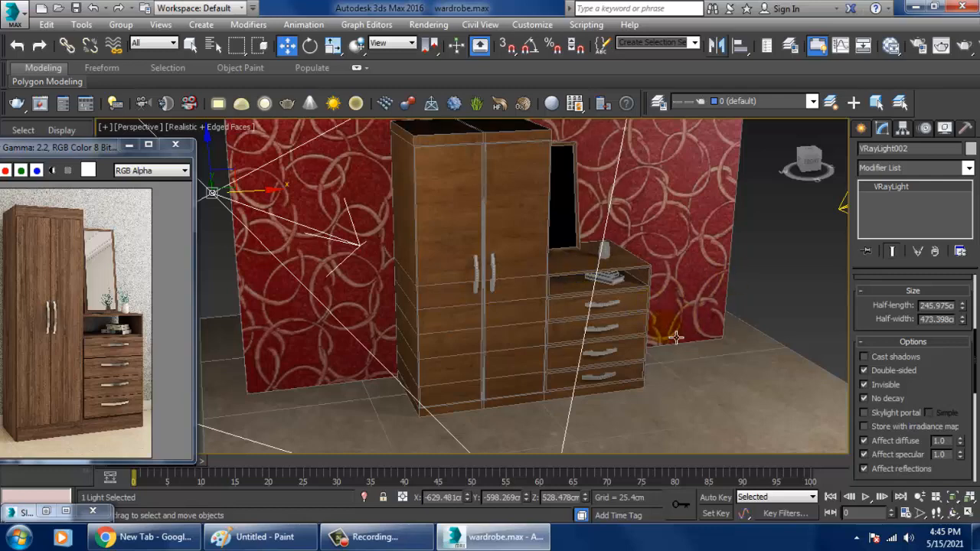
Step: Move the mirrored light farther out along X to about -761 cm and adjust its distance from the wall
scroll(666, 332, down, 3)
alt+middle_drag(665, 331, 635, 329)
scroll(663, 354, down, 2)
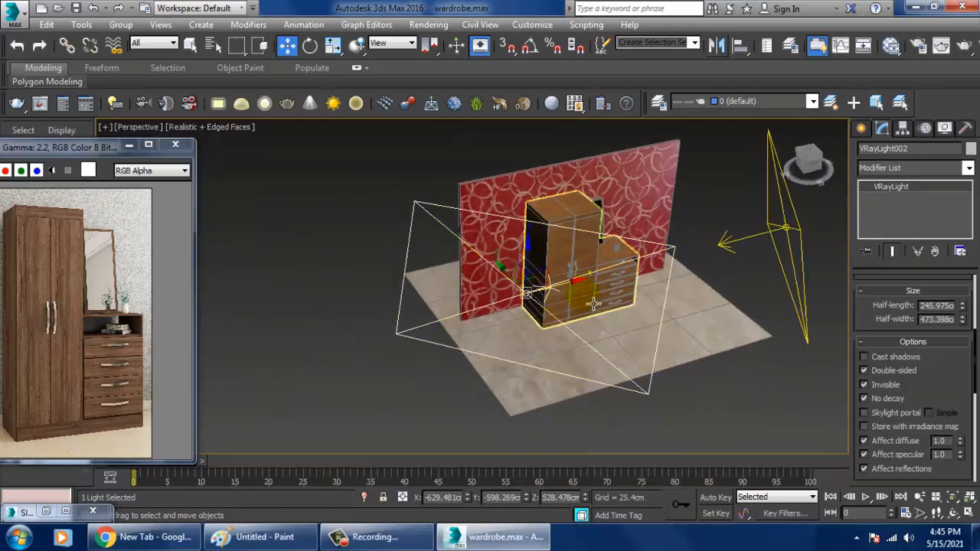
drag(584, 293, 567, 315)
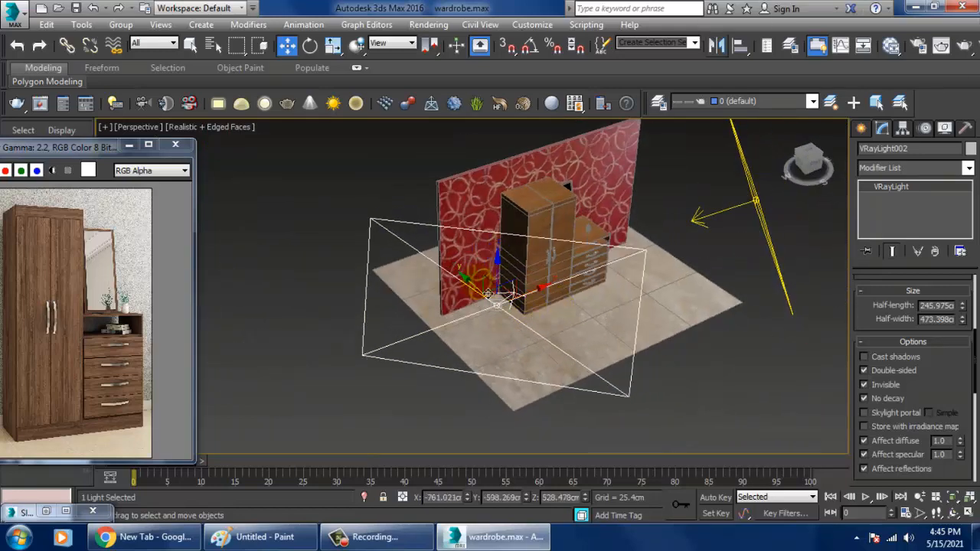
drag(487, 307, 542, 319)
Step: Frame the wardrobe, wall and floor in the perspective view, run a V-Ray test render and close the frame buffer
alt+middle_drag(542, 319, 651, 294)
scroll(651, 294, up, 5)
middle_drag(573, 350, 697, 205)
scroll(658, 280, down, 3)
scroll(639, 258, up, 3)
scroll(650, 256, down, 3)
click(697, 205)
scroll(657, 240, down, 2)
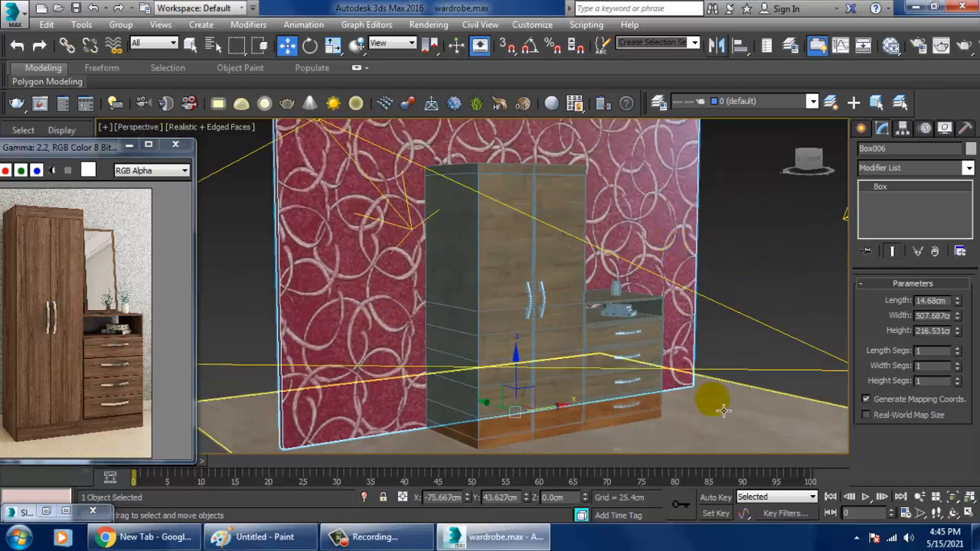
middle_drag(708, 372, 712, 361)
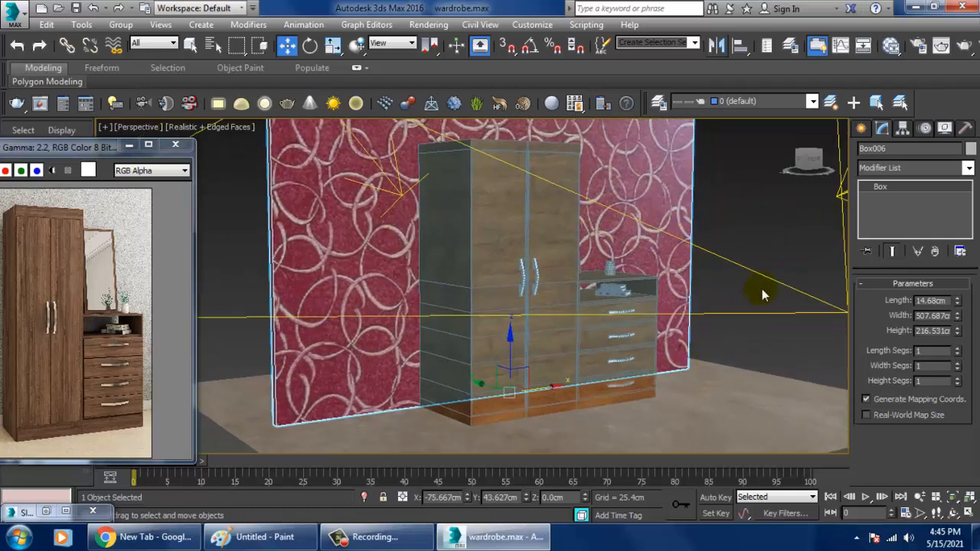
key(alt+x)
scroll(758, 291, up, 2)
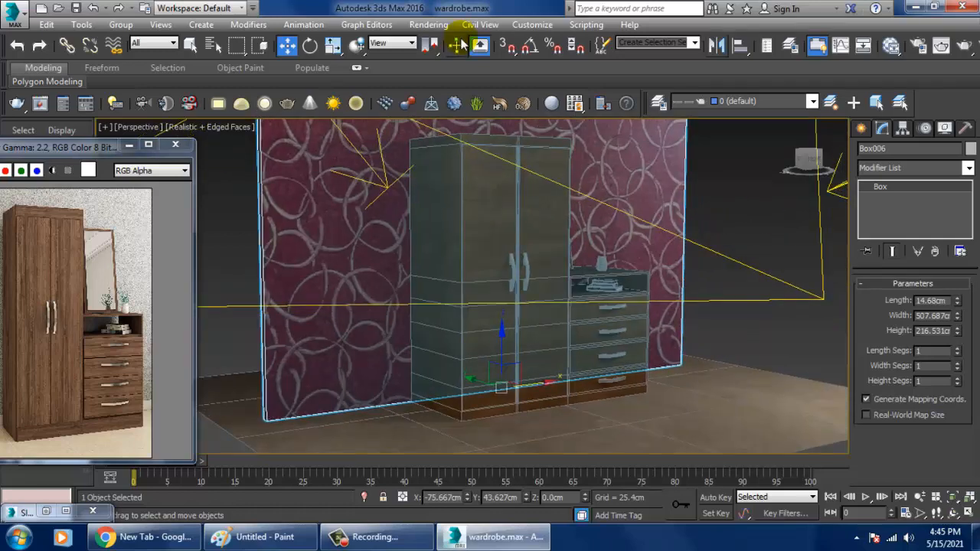
click(429, 24)
click(438, 43)
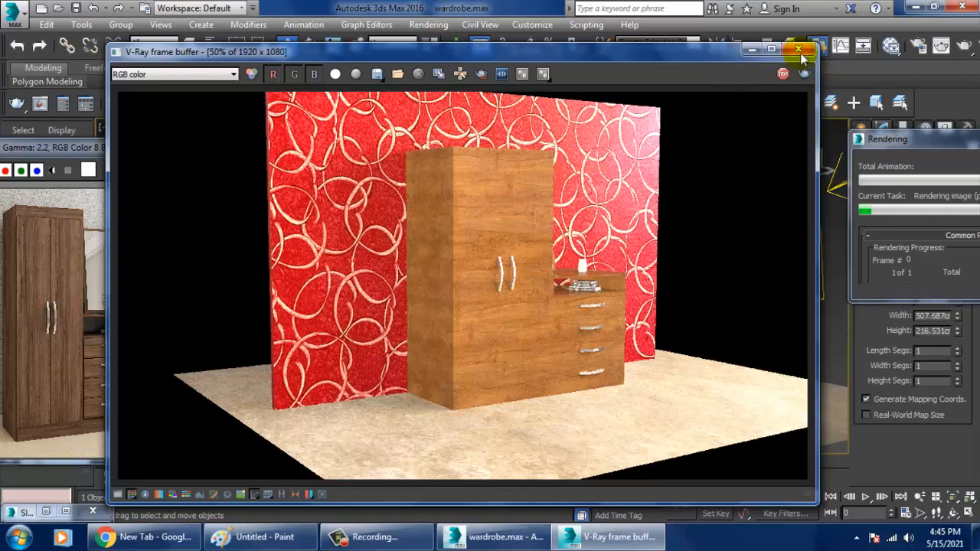
click(801, 49)
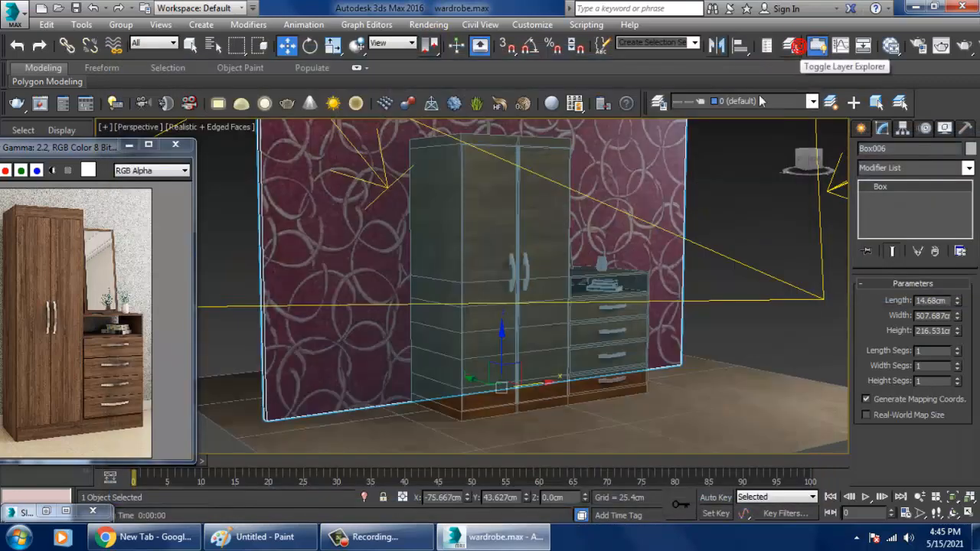
Step: Try a multiplier of 1 on the plane light on the drawer side of the wardrobe and restore it to 2
scroll(581, 305, down, 5)
alt+middle_drag(582, 305, 564, 284)
click(653, 274)
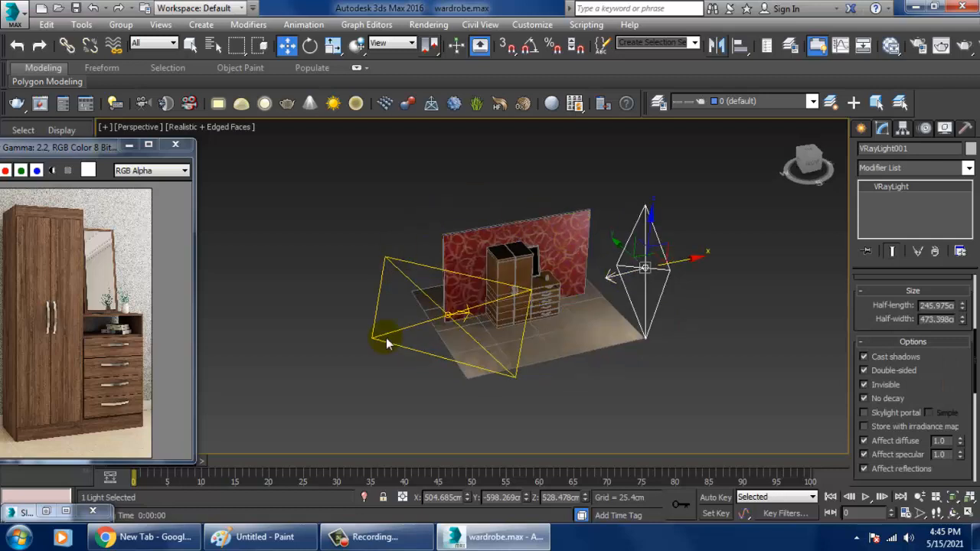
scroll(954, 375, up, 4)
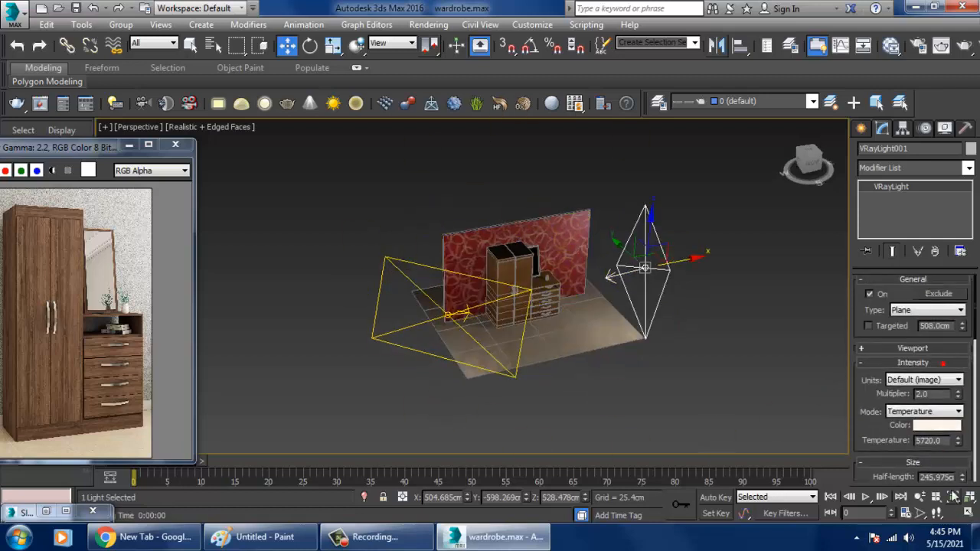
drag(937, 396, 721, 372)
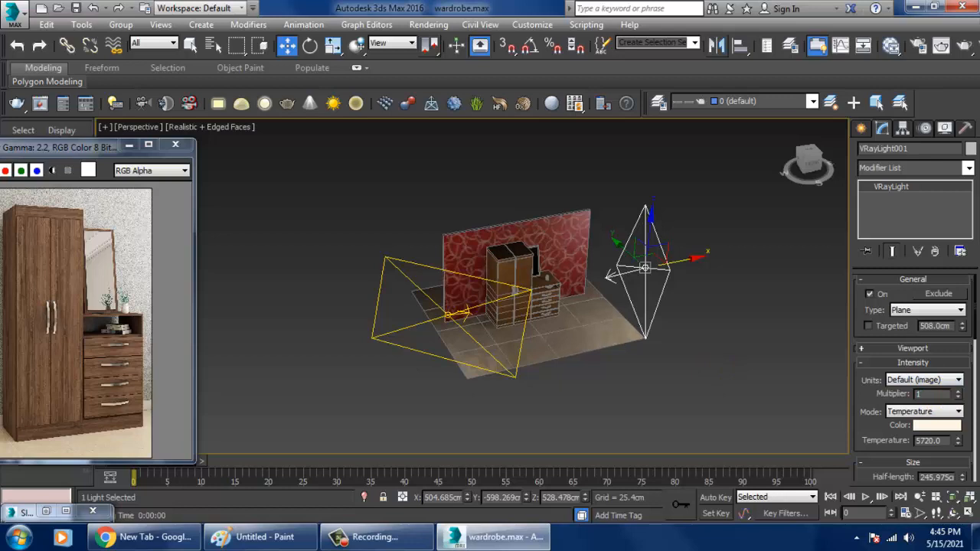
text(2)
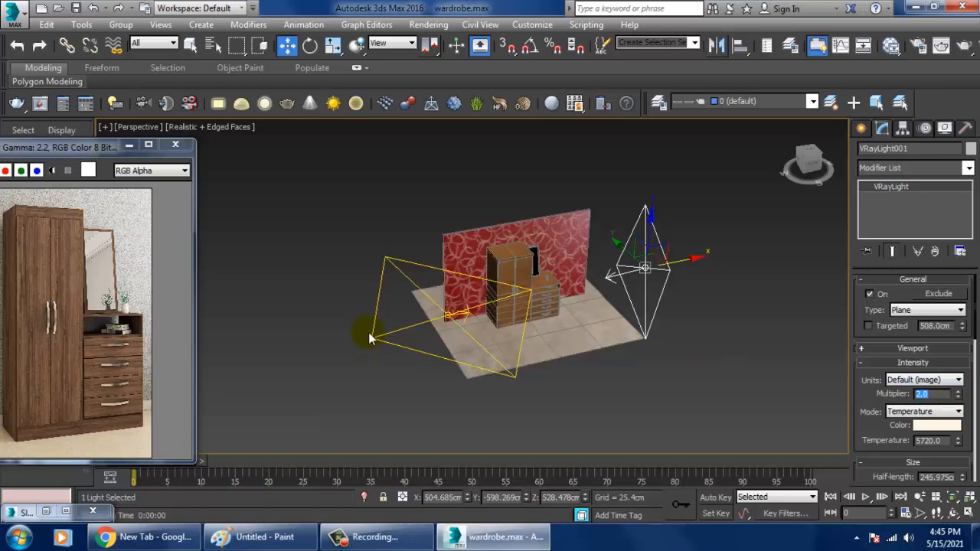
Step: Set the multiplier of the plane light on the opposite side of the wardrobe to 0.5 and deselect it
click(426, 271)
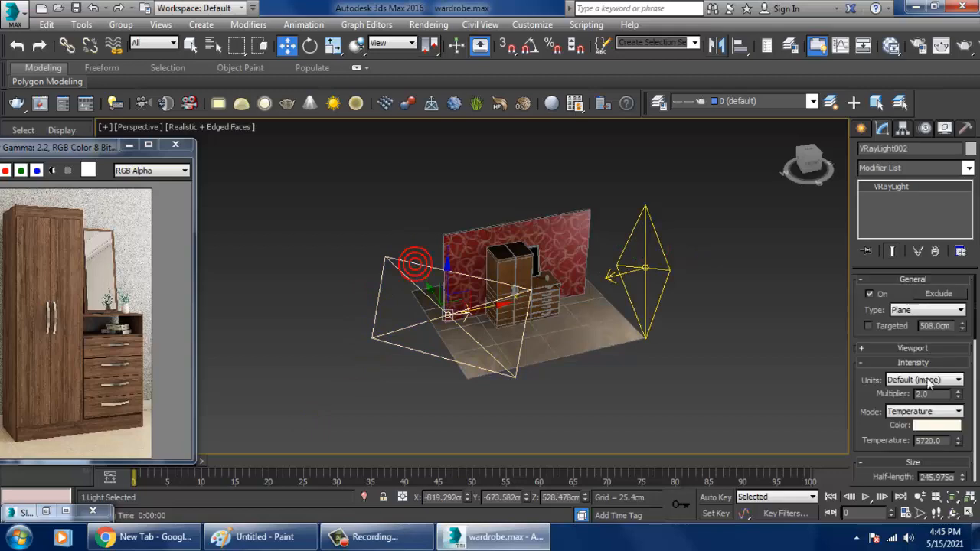
click(932, 393)
text(0.5)
key(Return)
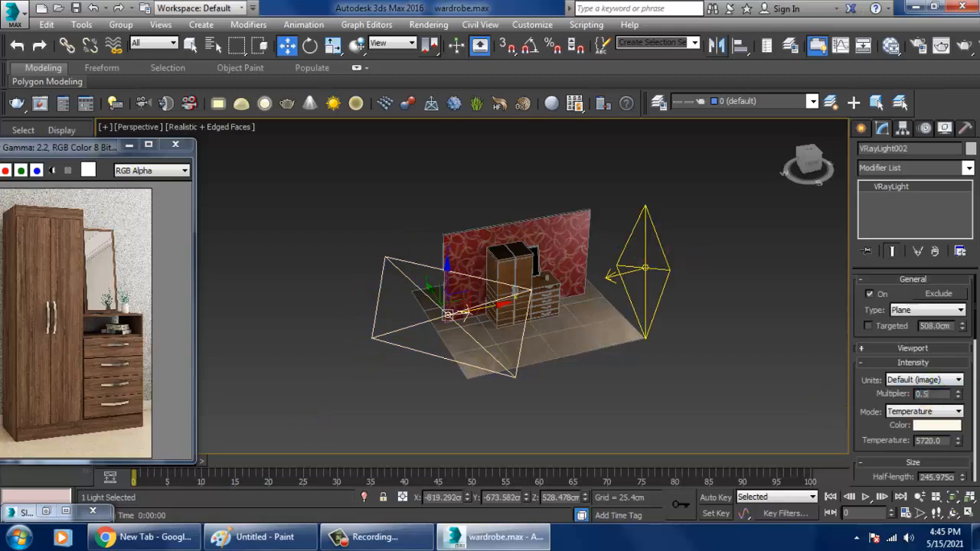
click(753, 316)
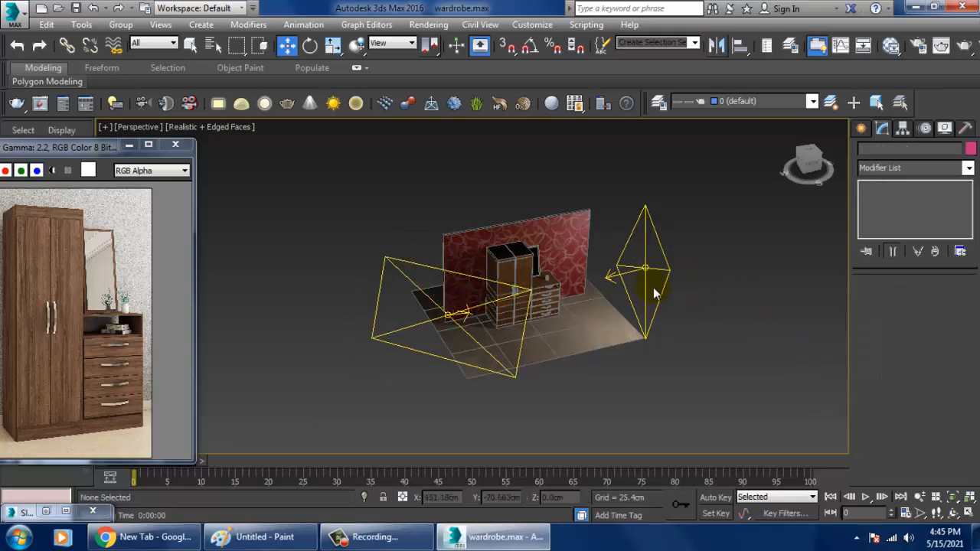
Step: Enable the GI environment in the V-Ray settings of Render Setup
scroll(551, 331, up, 5)
scroll(570, 282, up, 5)
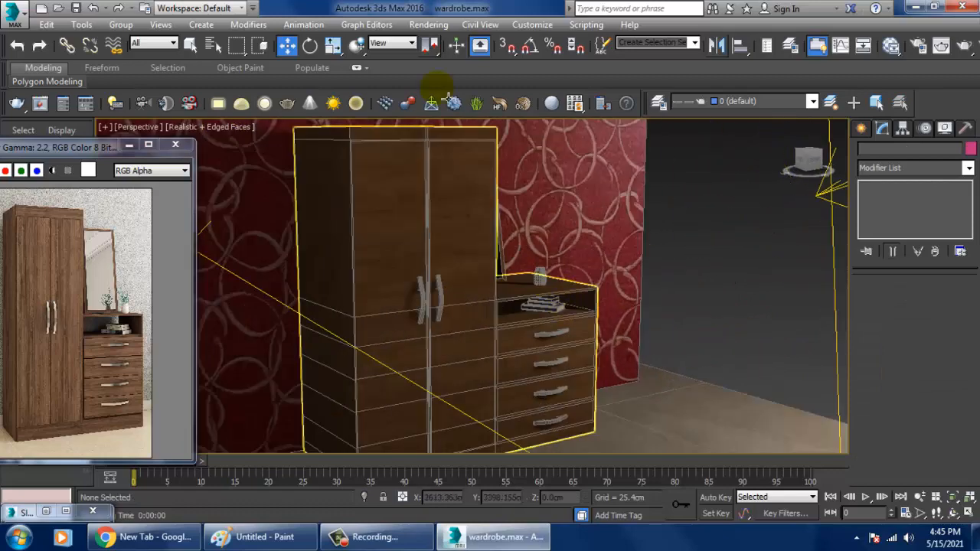
click(418, 27)
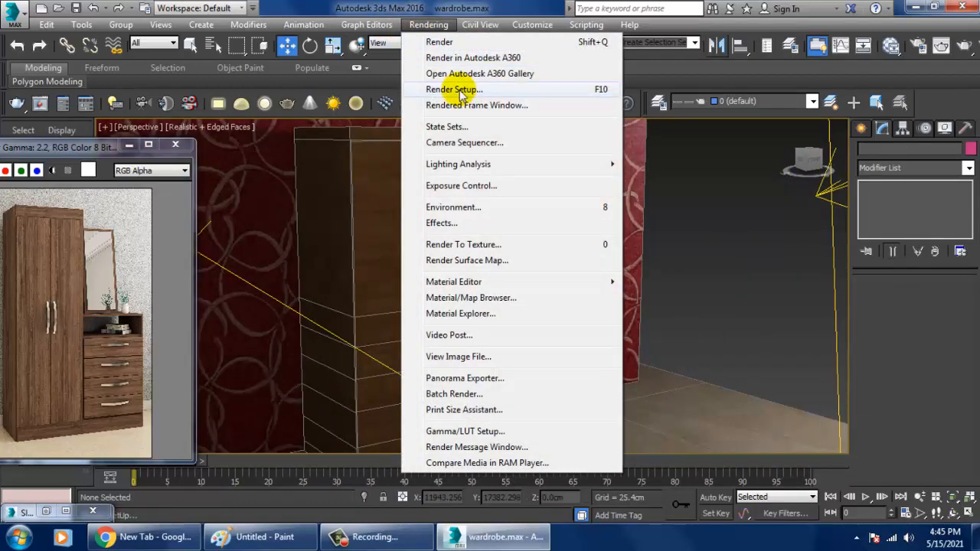
click(465, 89)
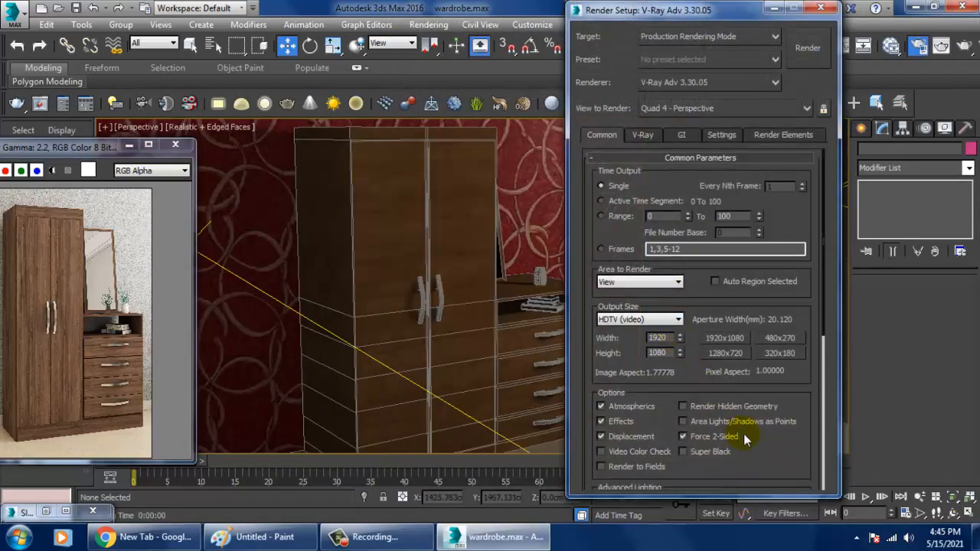
click(643, 135)
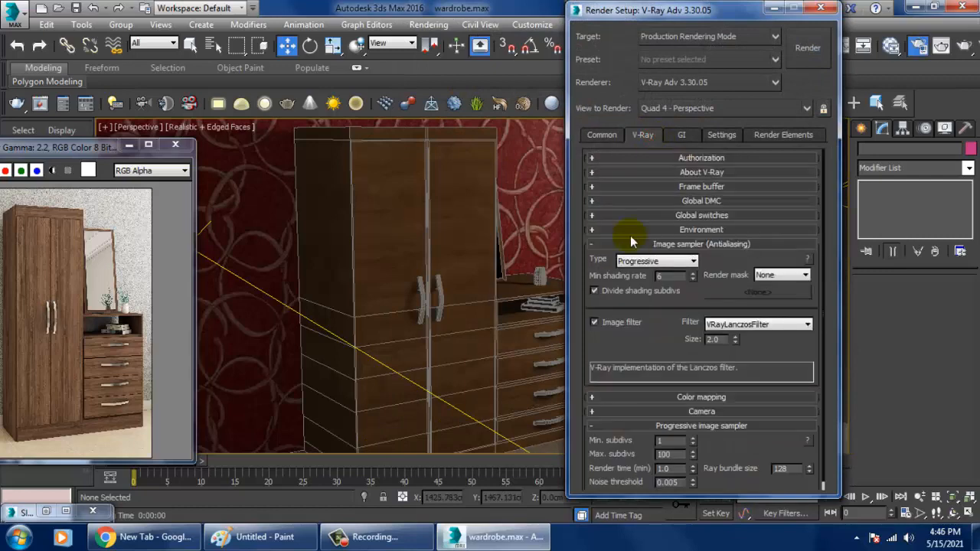
click(704, 230)
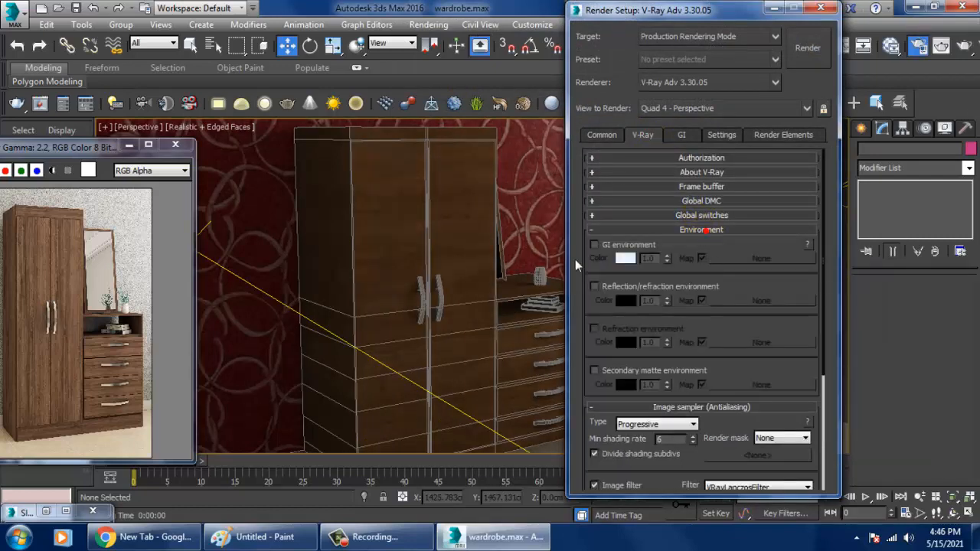
click(595, 245)
Step: Expand the Global DMC and Global switches settings and choose VRayLanczosFilter as the image filter
click(704, 202)
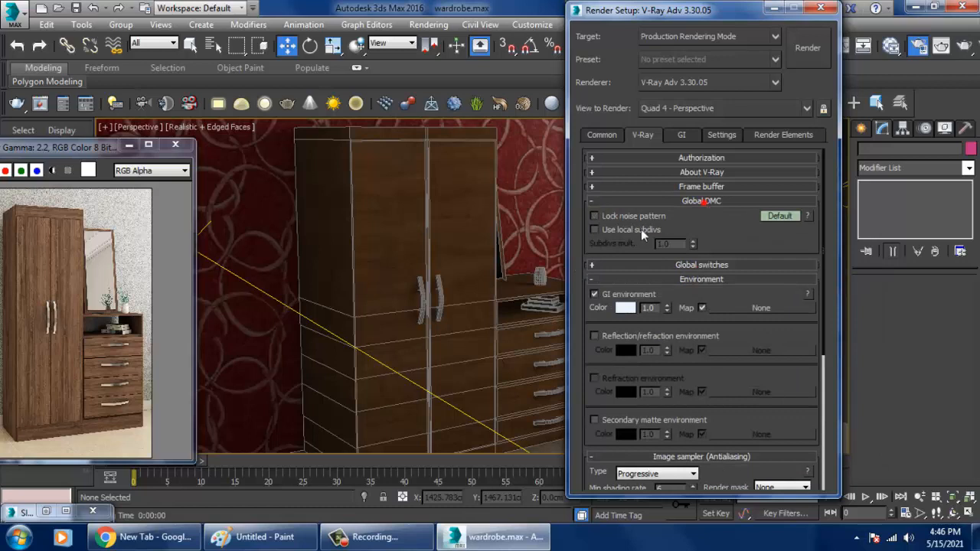
click(702, 265)
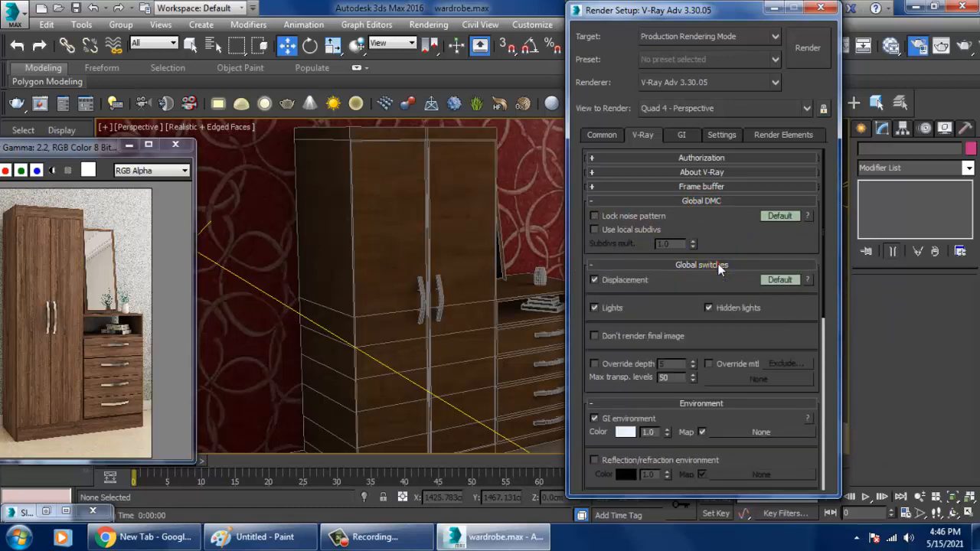
scroll(814, 349, down, 5)
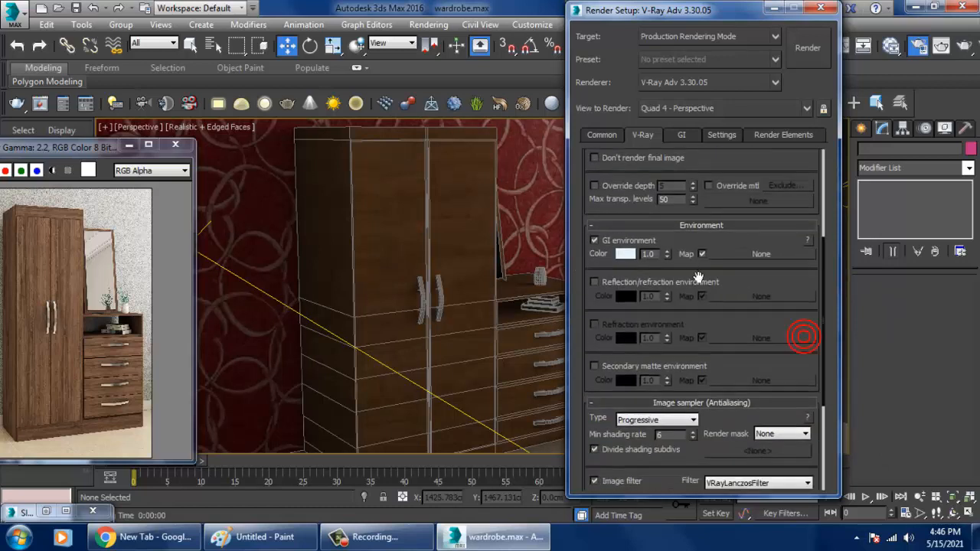
drag(756, 378, 752, 189)
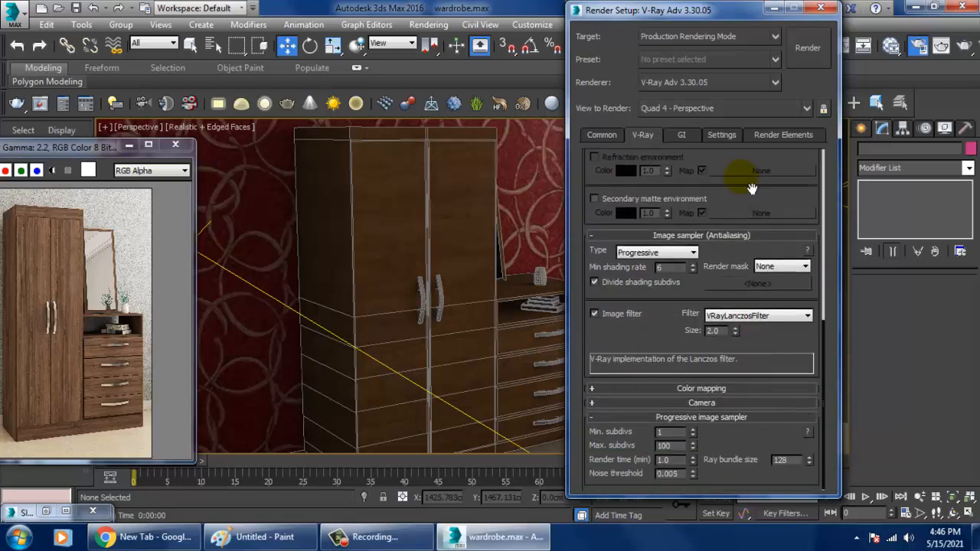
click(739, 316)
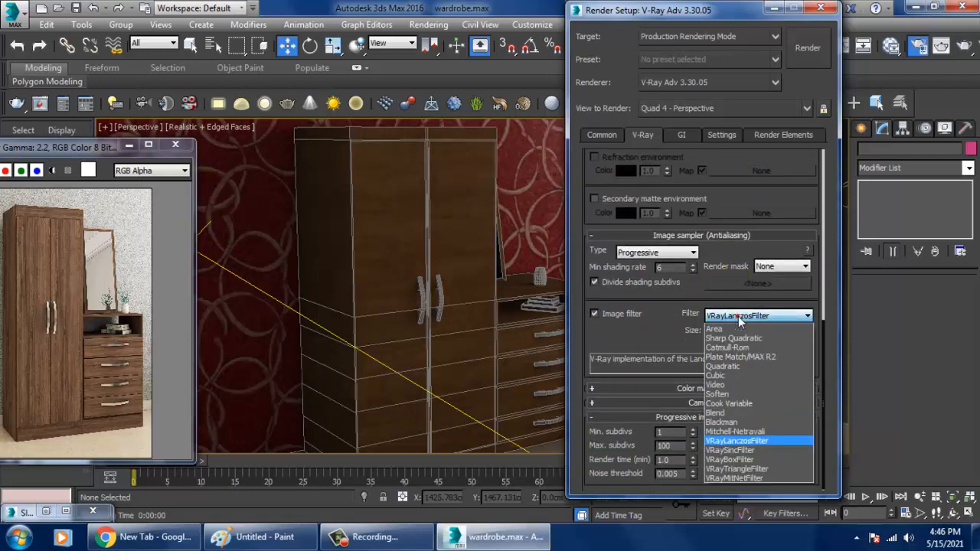
click(753, 445)
click(807, 315)
click(761, 444)
Step: Set the V-Ray color mapping type to Exponential
click(689, 388)
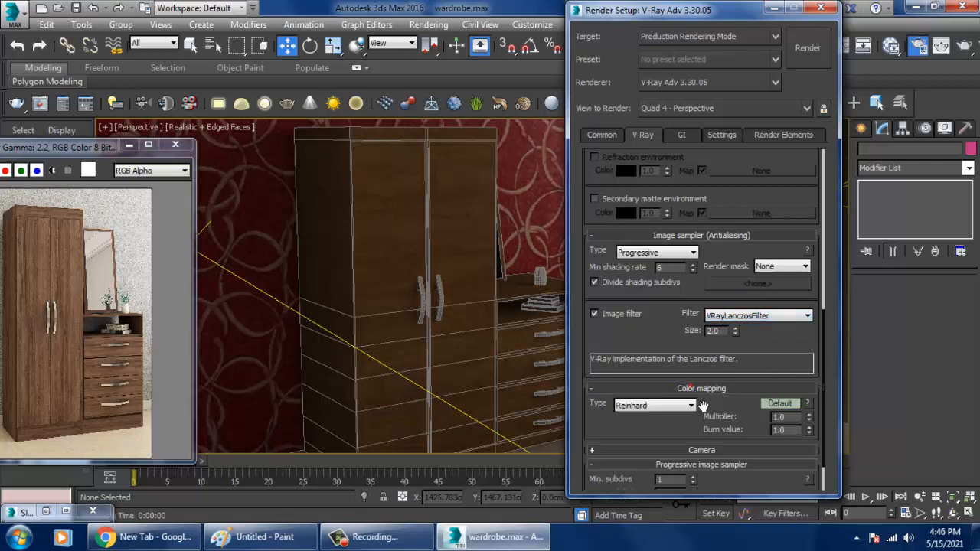
click(642, 408)
click(657, 428)
drag(684, 447, 700, 404)
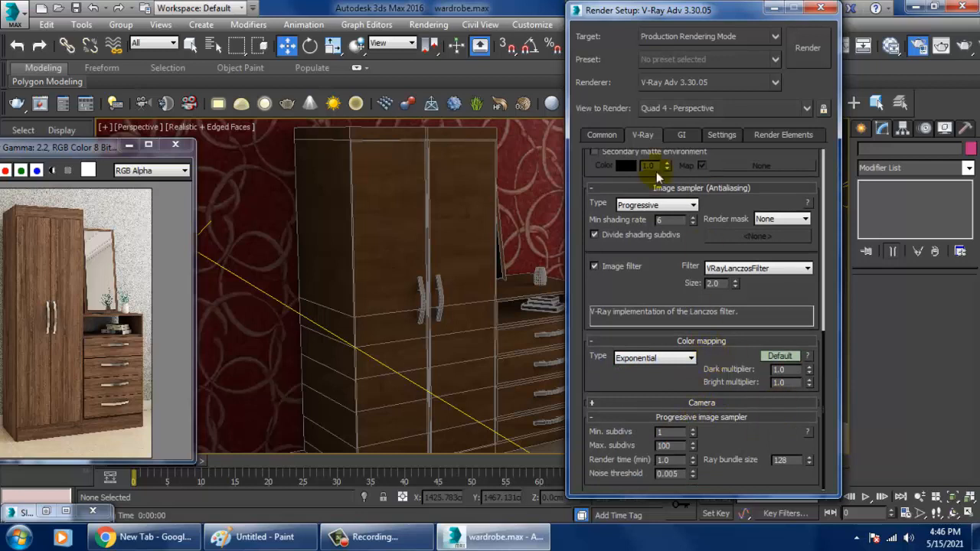
Step: Enable global illumination and set its primary engine to Irradiance map
click(681, 135)
click(596, 172)
click(691, 188)
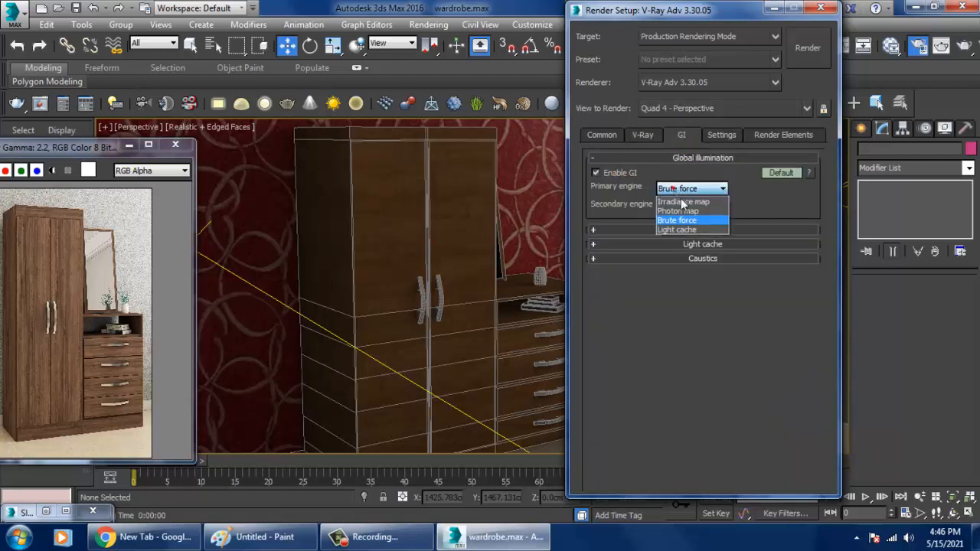
click(686, 198)
Step: Set the irradiance map preset to Medium with 160 subdivs and 60 interpolation samples
click(712, 229)
click(697, 246)
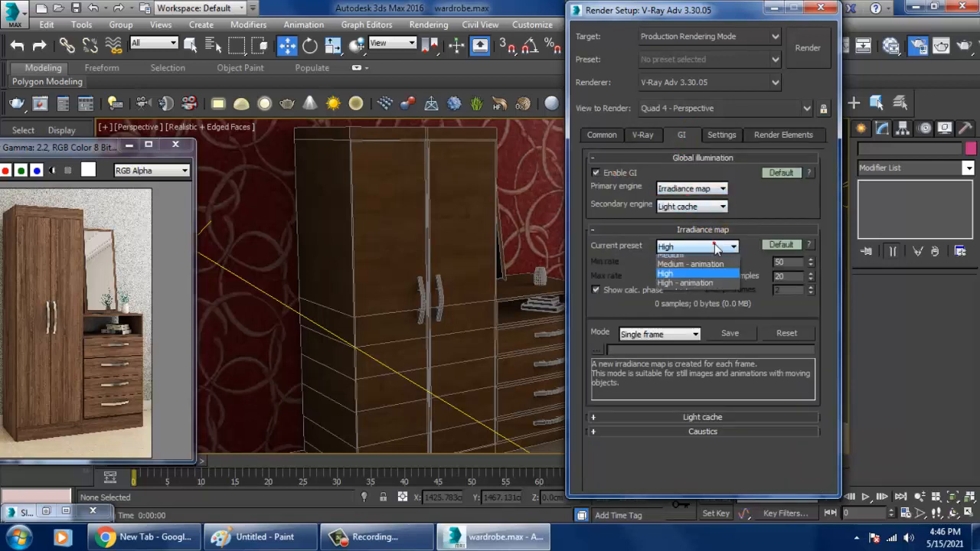
click(695, 290)
double_click(788, 261)
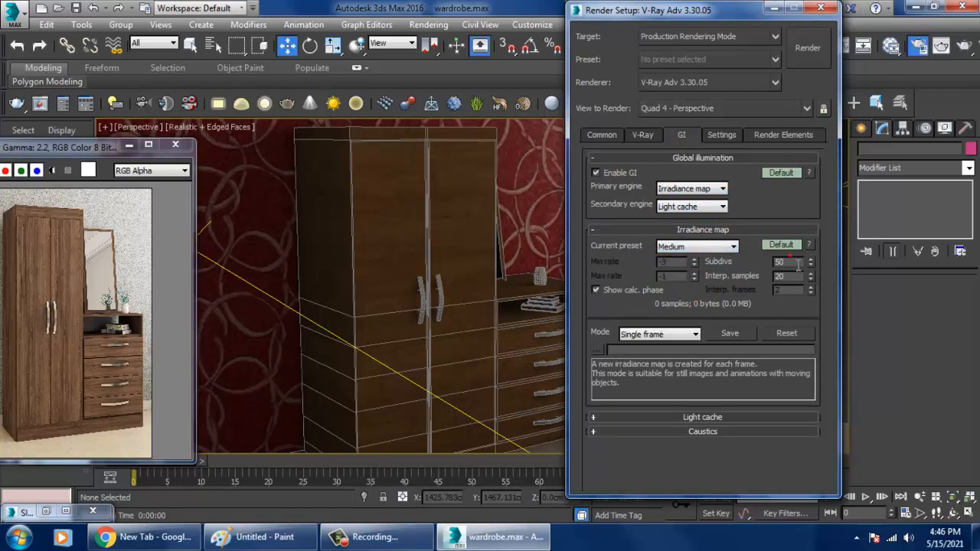
text(1)
text(60)
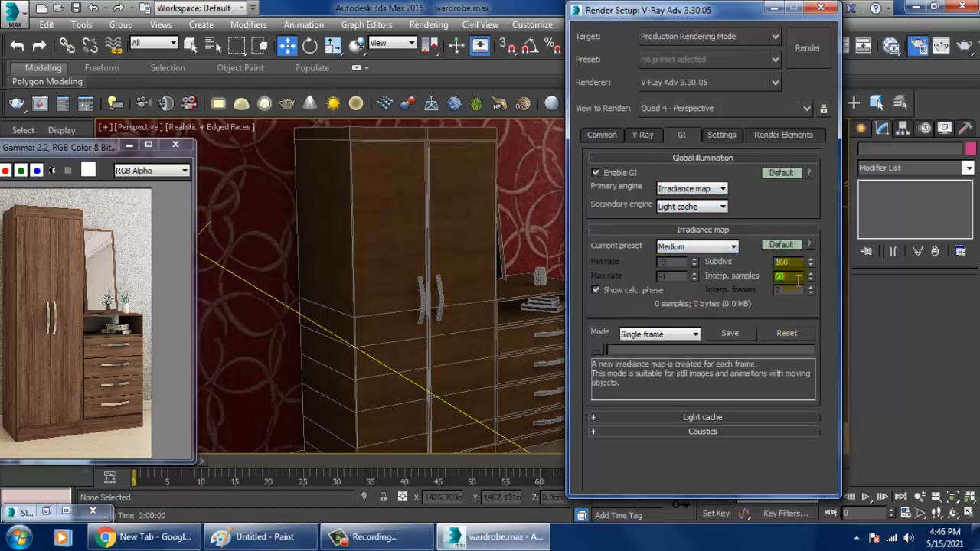
Step: Switch the irradiance map settings to Advanced mode and minimize the Render Setup dialog
click(781, 245)
scroll(768, 151, down, 2)
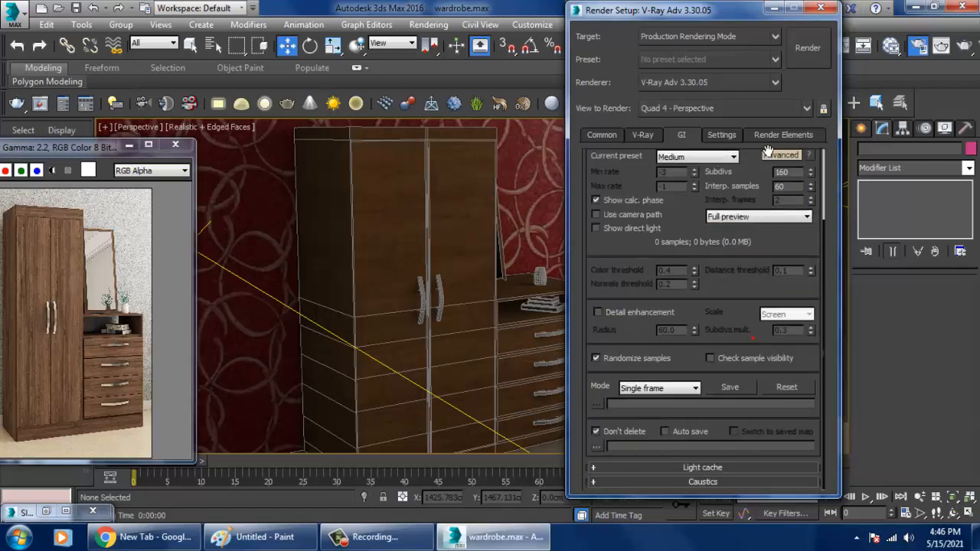
click(721, 135)
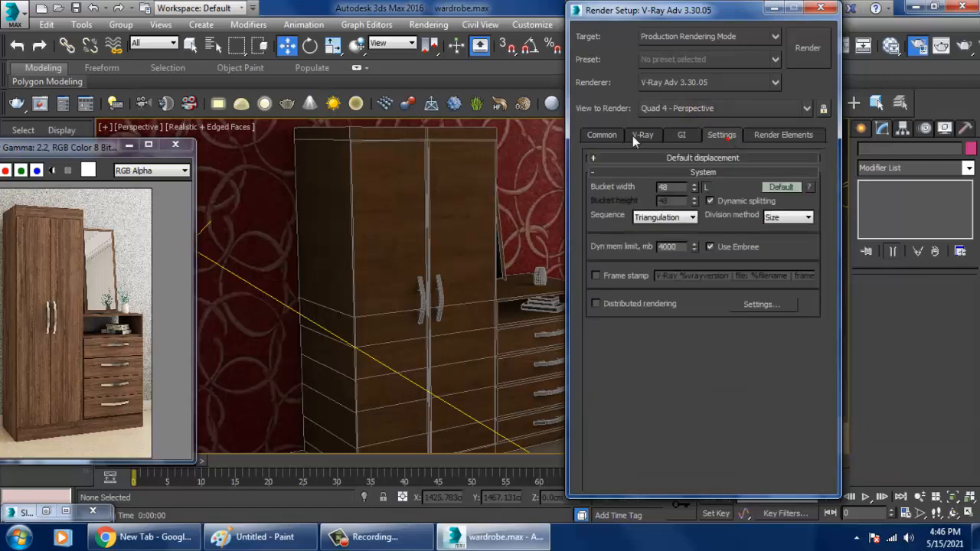
click(602, 135)
click(774, 8)
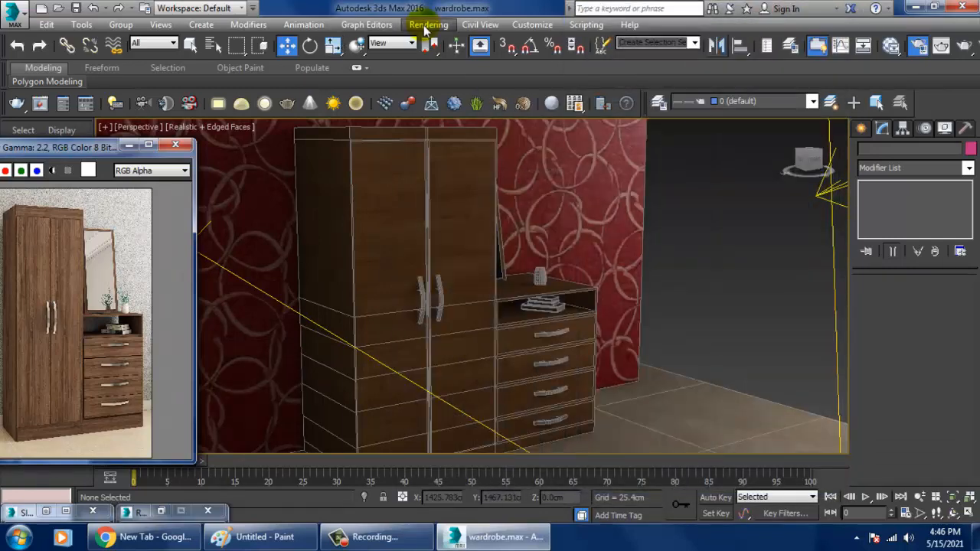
Step: Set the environment background color to light blue, RGB 149, 194, 236, and close the Environment and Effects dialog
click(428, 25)
click(497, 207)
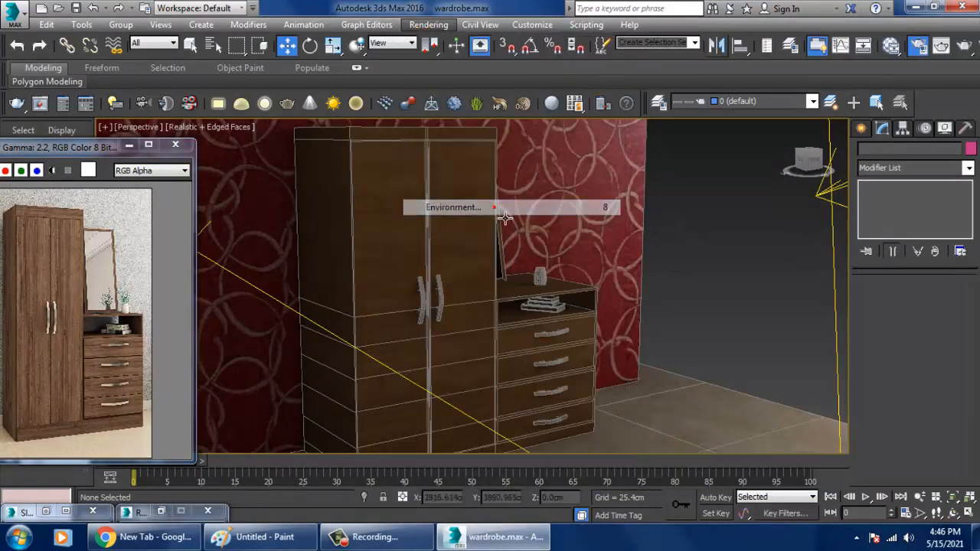
click(600, 250)
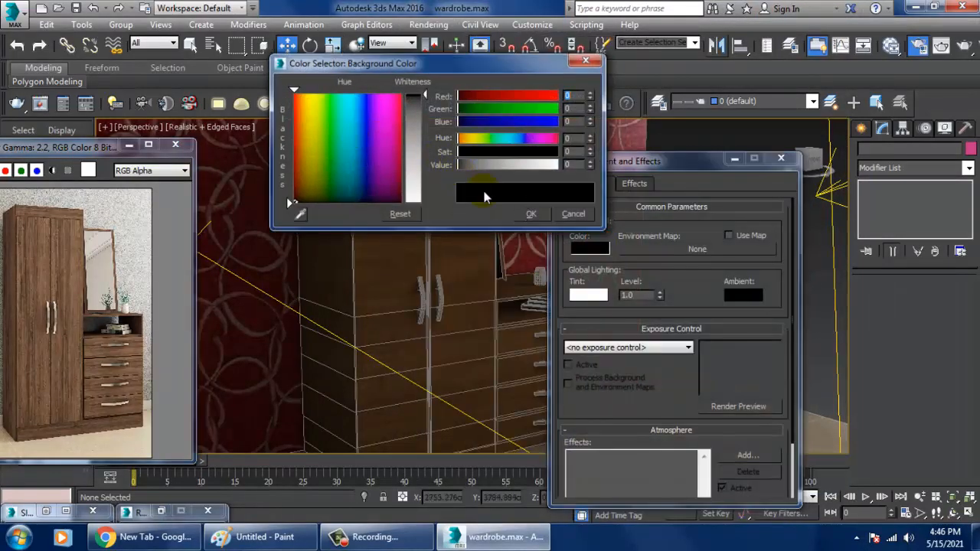
drag(419, 118, 418, 145)
drag(352, 139, 357, 114)
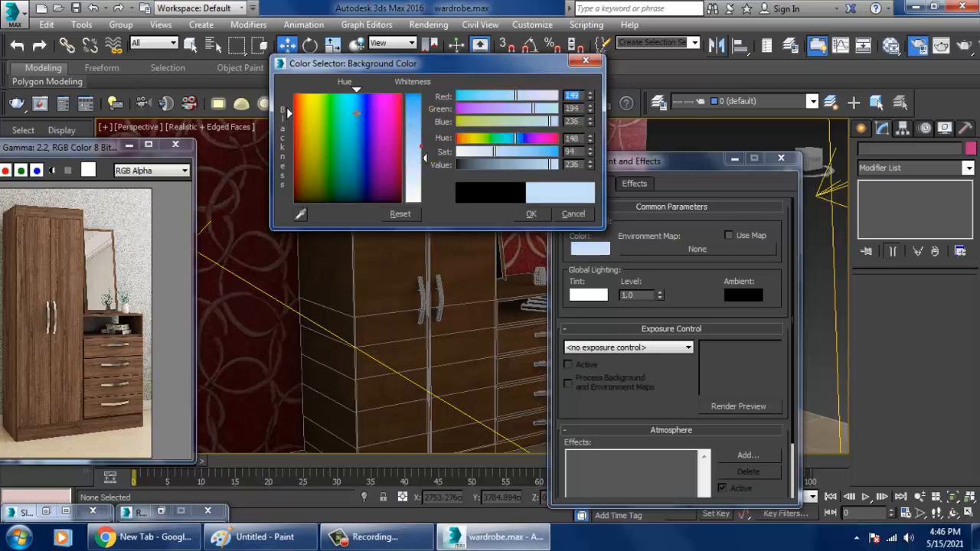
click(532, 214)
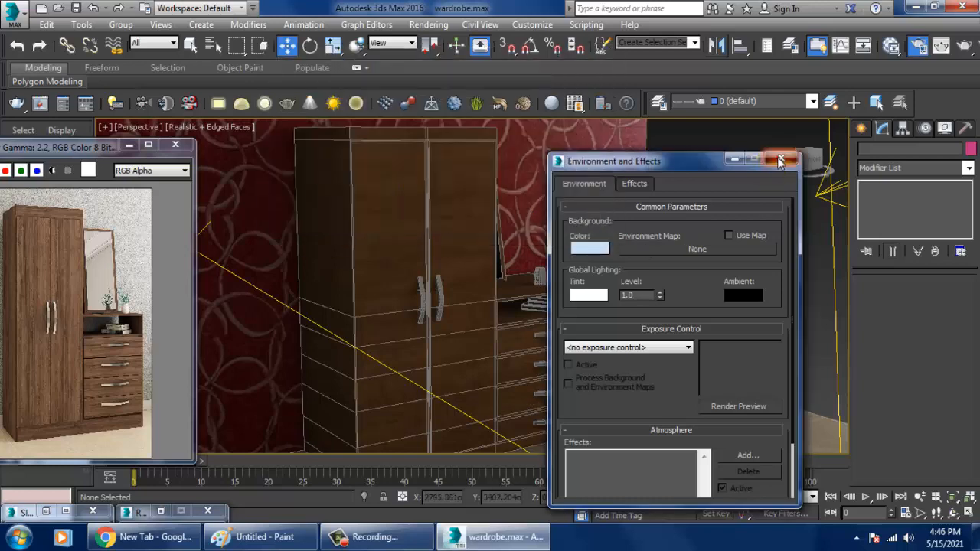
click(779, 159)
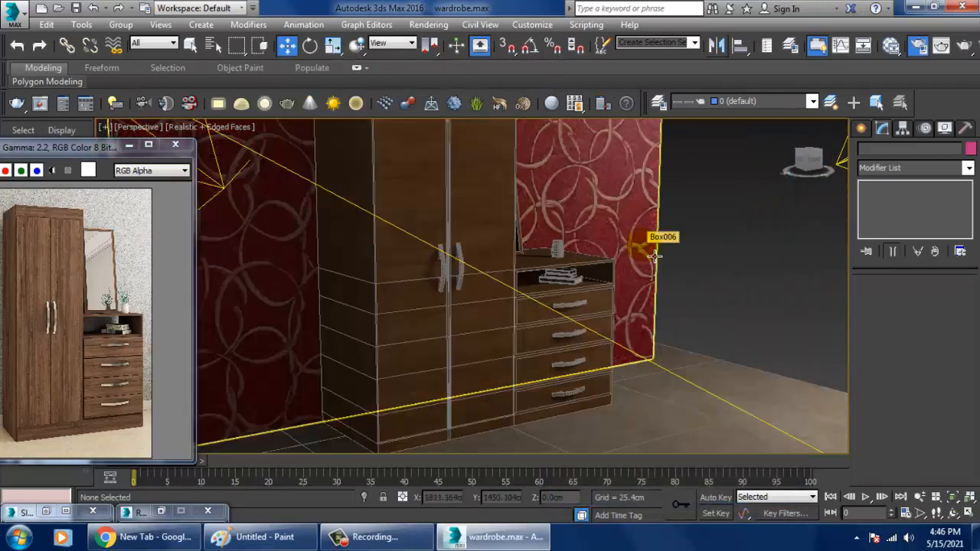
Step: Show the safe frame, frame the whole wardrobe and wall, run a V-Ray render and close the frame buffer
key(shift+f)
alt+middle_drag(628, 269, 639, 295)
click(439, 26)
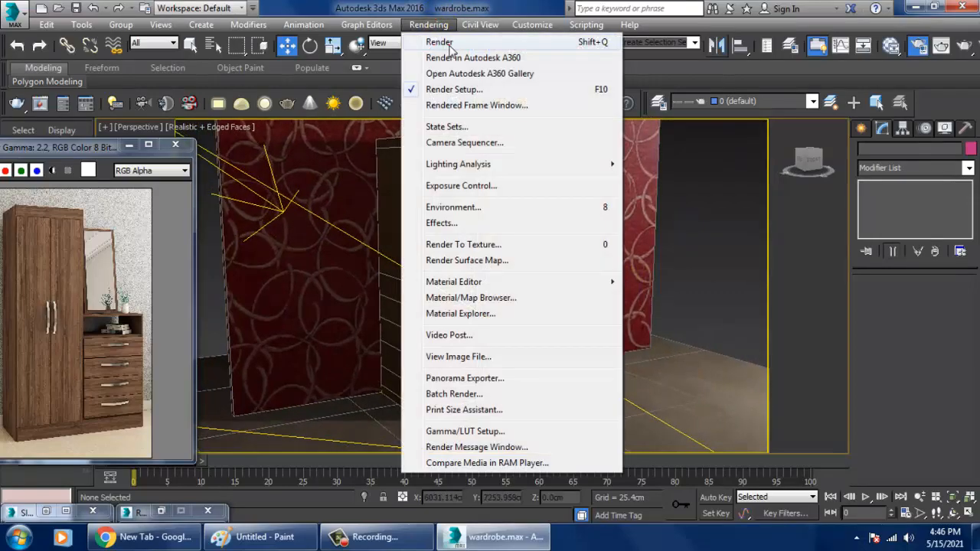
click(440, 42)
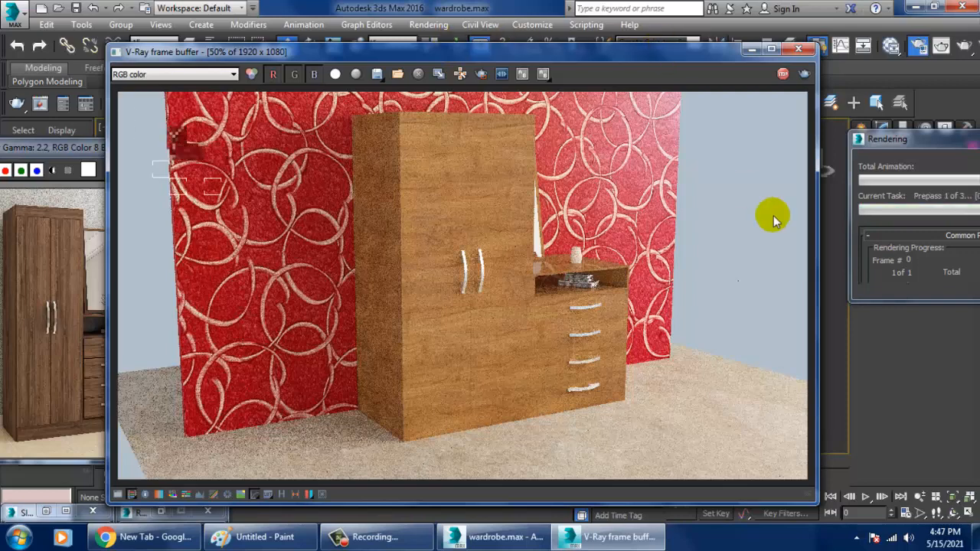
click(799, 48)
Step: View the wardrobe from the drawer side with the mirror in frame and render that perspective view
alt+middle_drag(651, 344, 485, 332)
scroll(487, 331, up, 2)
scroll(459, 337, down, 5)
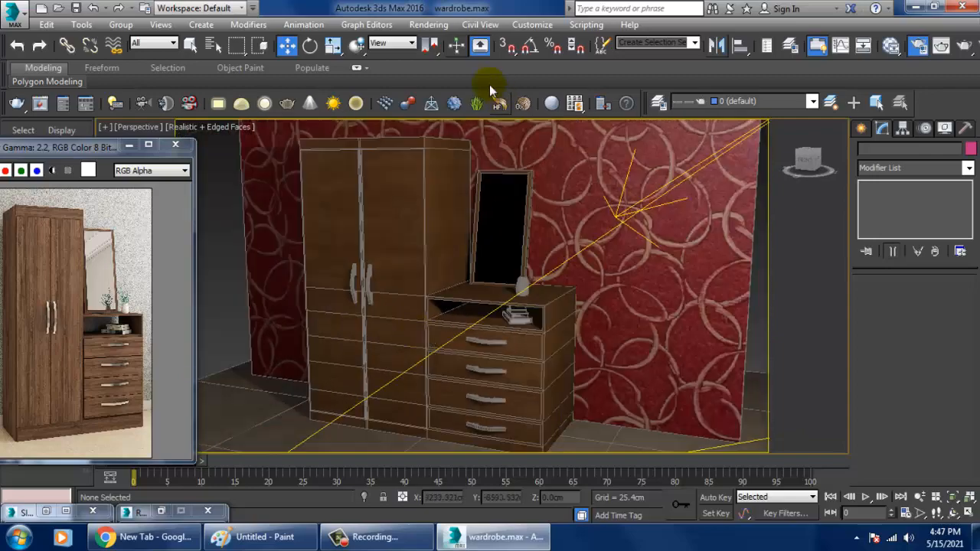
click(429, 24)
click(448, 40)
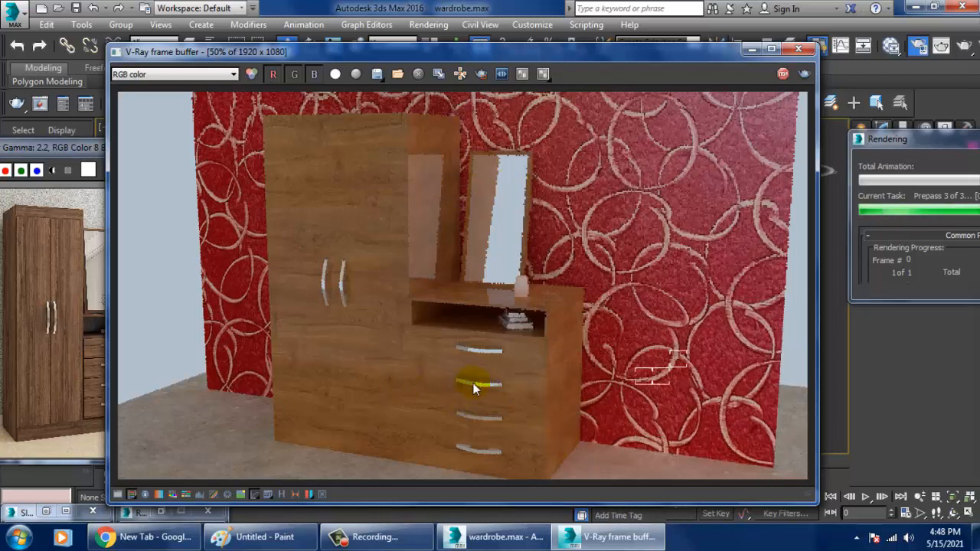
Step: Close the previous render, select the wardrobe and render the perspective view again, then dismiss the frame buffer
click(799, 49)
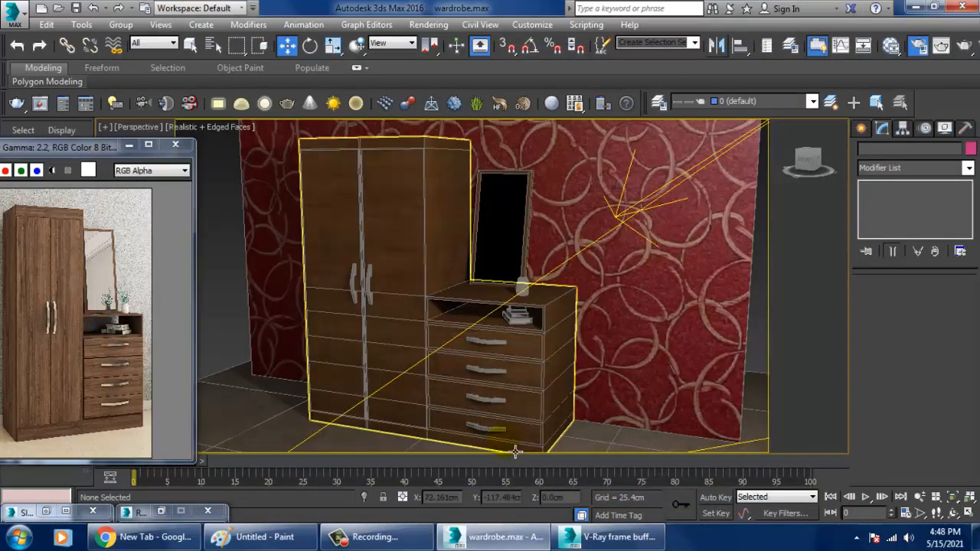
click(531, 360)
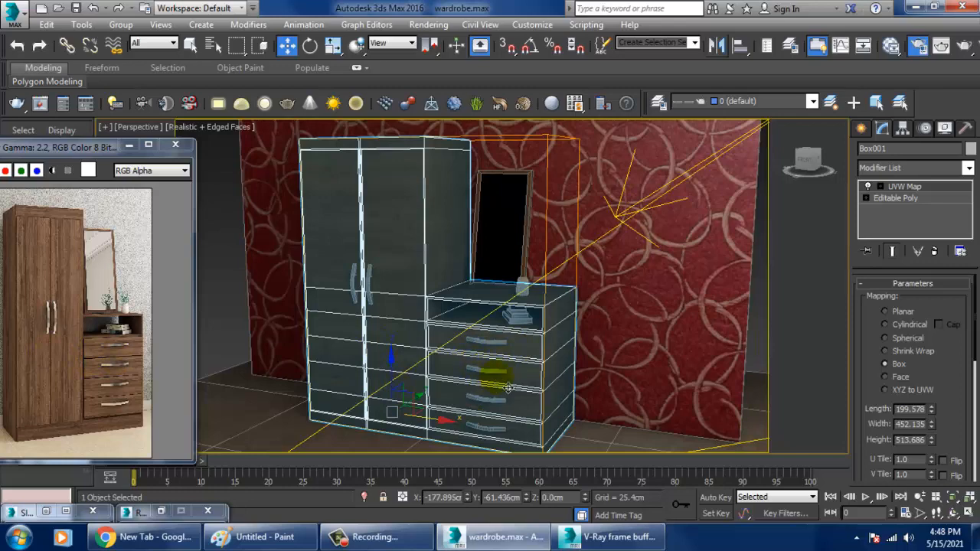
click(439, 24)
click(451, 44)
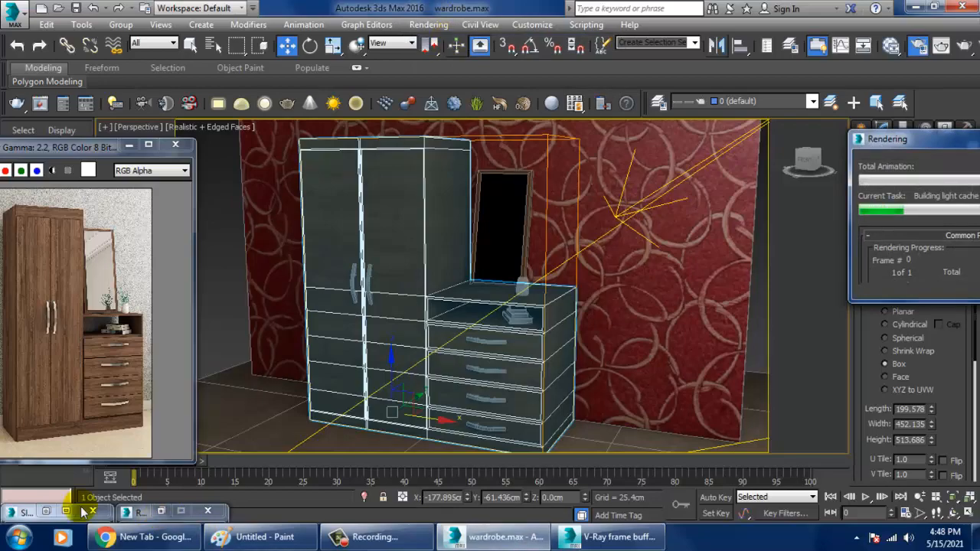
click(619, 483)
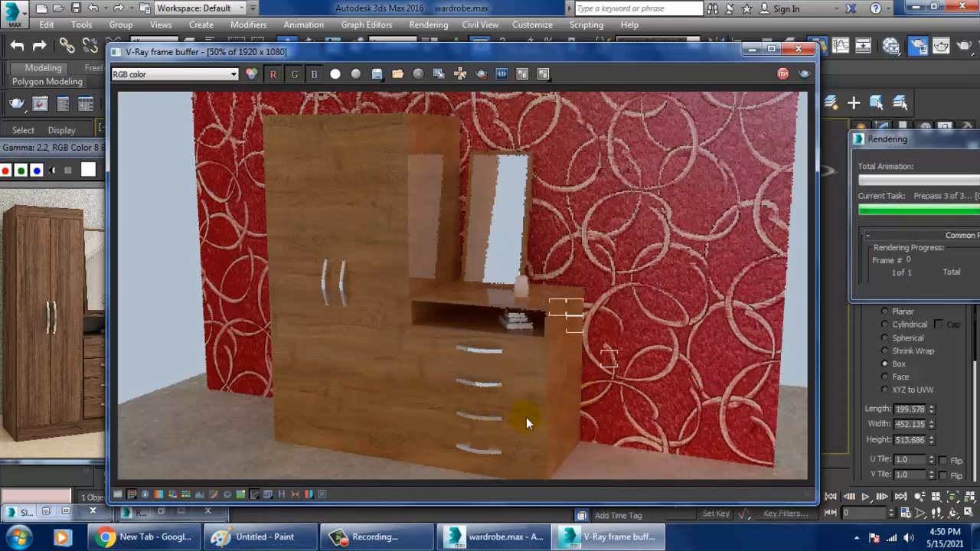
click(799, 50)
Step: Convert the wardrobe to an editable poly and select all polygons of the drawer unit below the mirror
alt+middle_drag(533, 355, 457, 277)
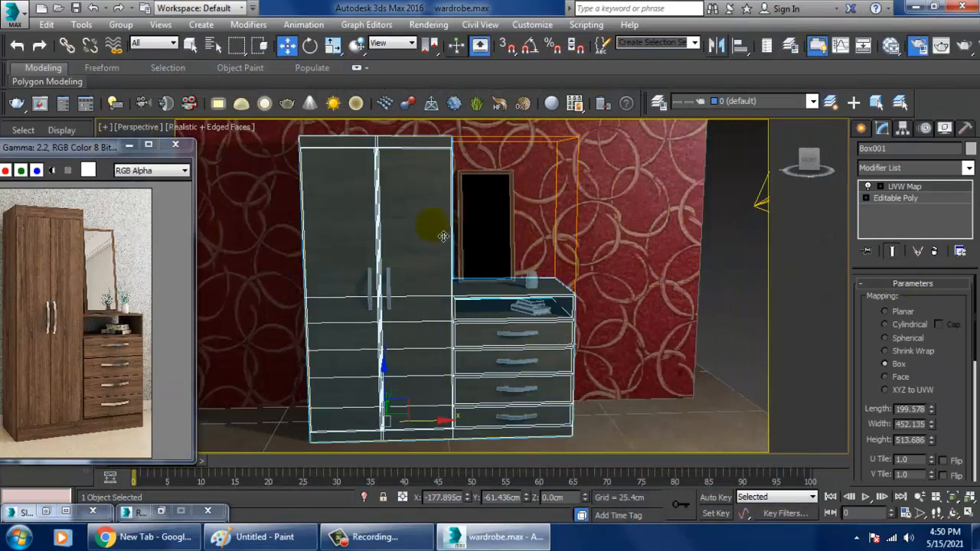
right_click(428, 218)
mouse_move(521, 367)
click(631, 378)
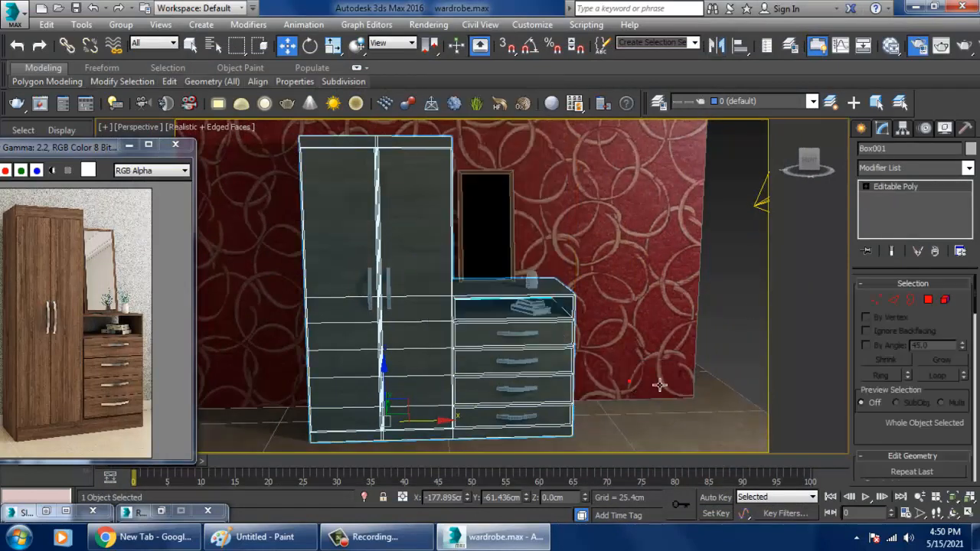
click(928, 299)
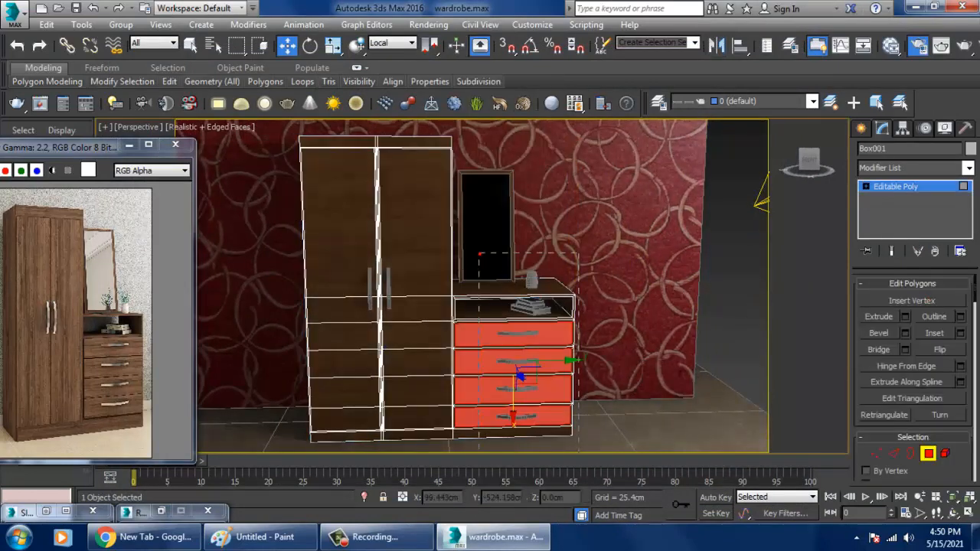
drag(579, 456, 579, 458)
mouse_move(617, 320)
alt+middle_down()
mouse_move(582, 329)
mouse_move(608, 322)
alt+middle_up()
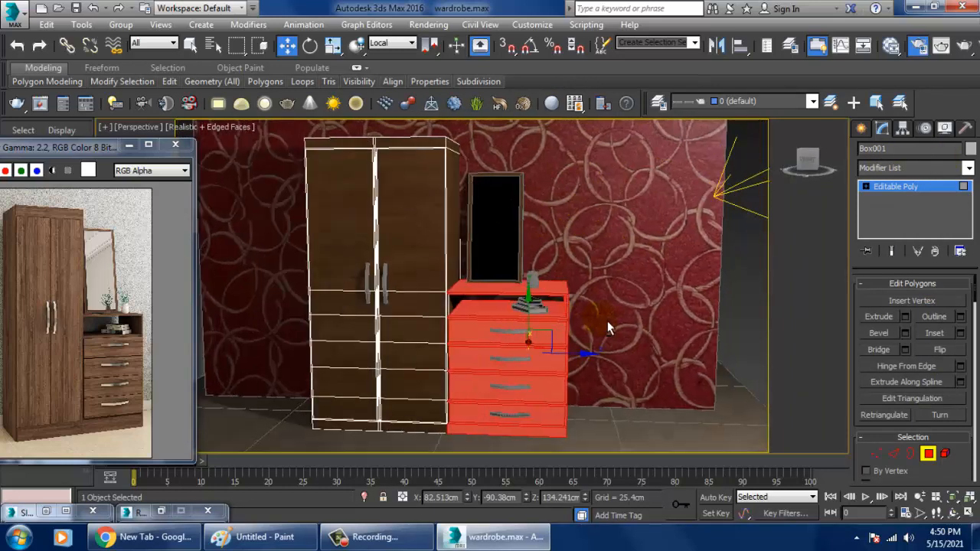
Step: Add a UVW Map modifier to the selected drawer unit polygons and use Box mapping
click(884, 168)
scroll(911, 321, down, 10)
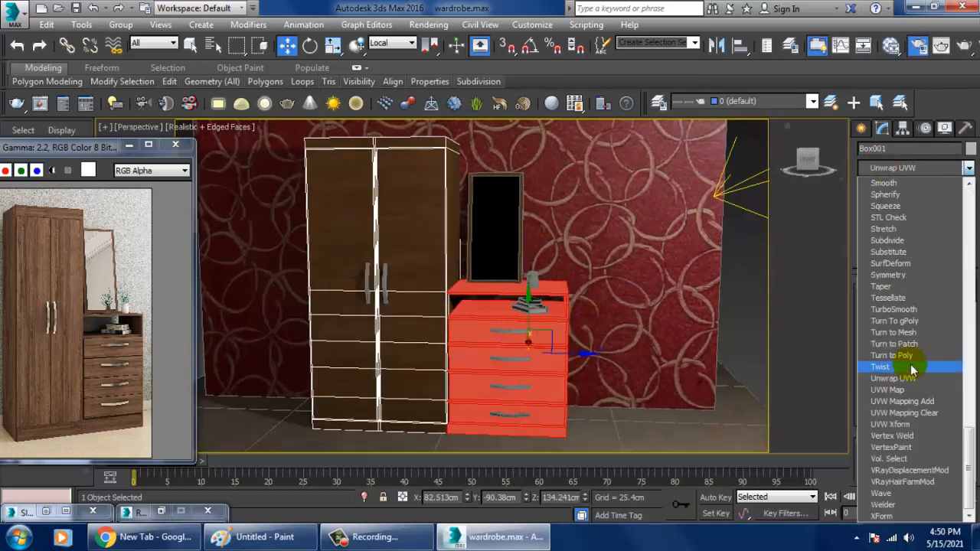
click(901, 396)
alt+middle_drag(641, 325, 602, 334)
middle_drag(603, 335, 623, 304)
scroll(628, 306, up, 3)
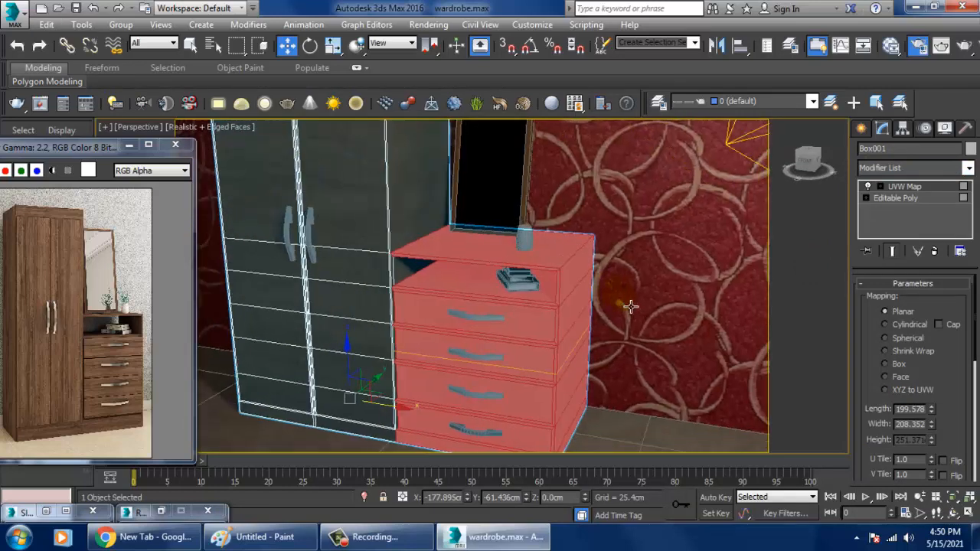
click(893, 363)
Step: Turn on 90-degree angle snap, rotate the drawer unit's UVW Map gizmo 180 degrees about Y and deselect the wardrobe
click(880, 186)
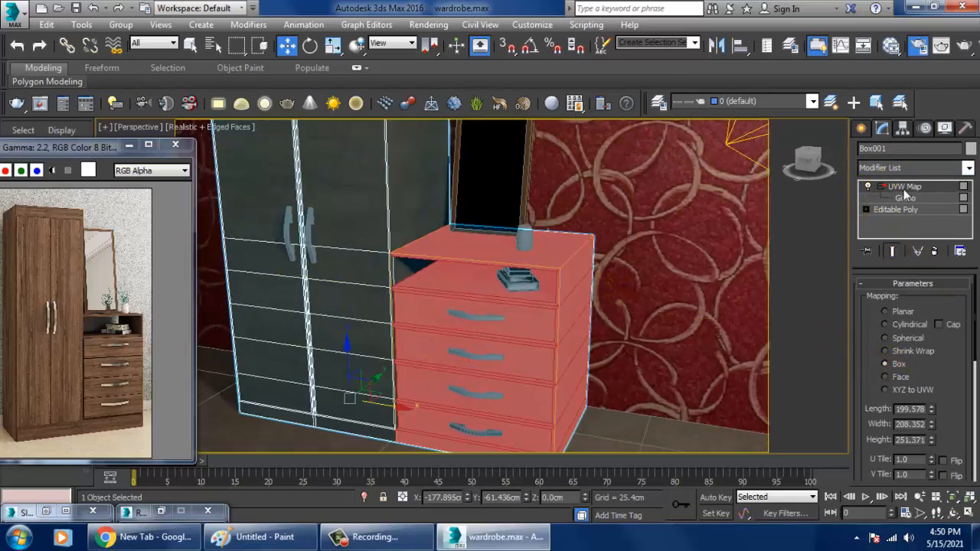
click(905, 198)
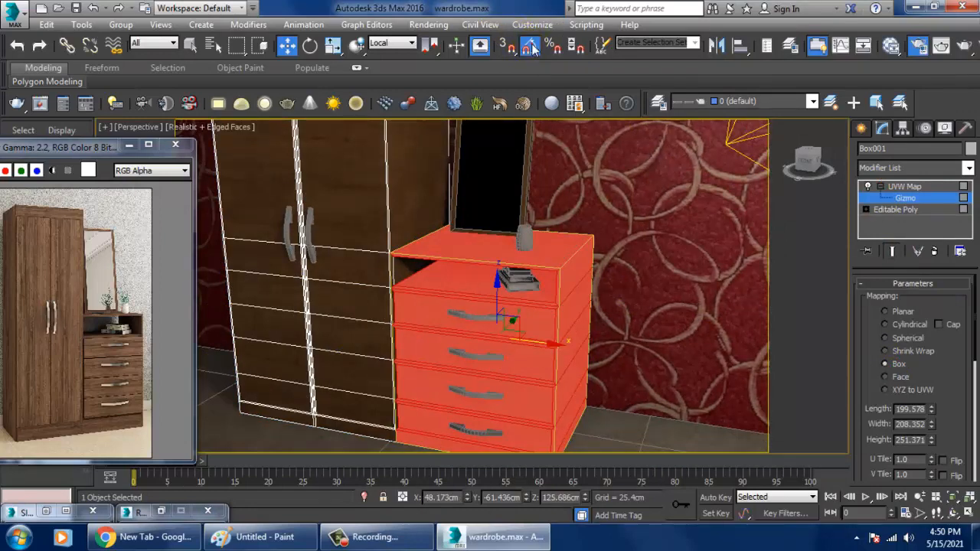
right_click(528, 46)
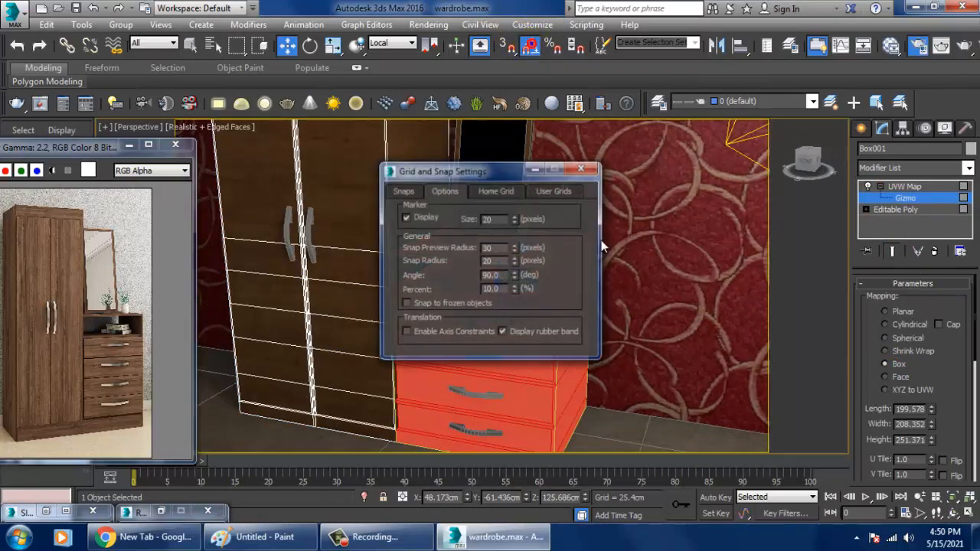
click(584, 170)
key(e)
drag(549, 323, 561, 333)
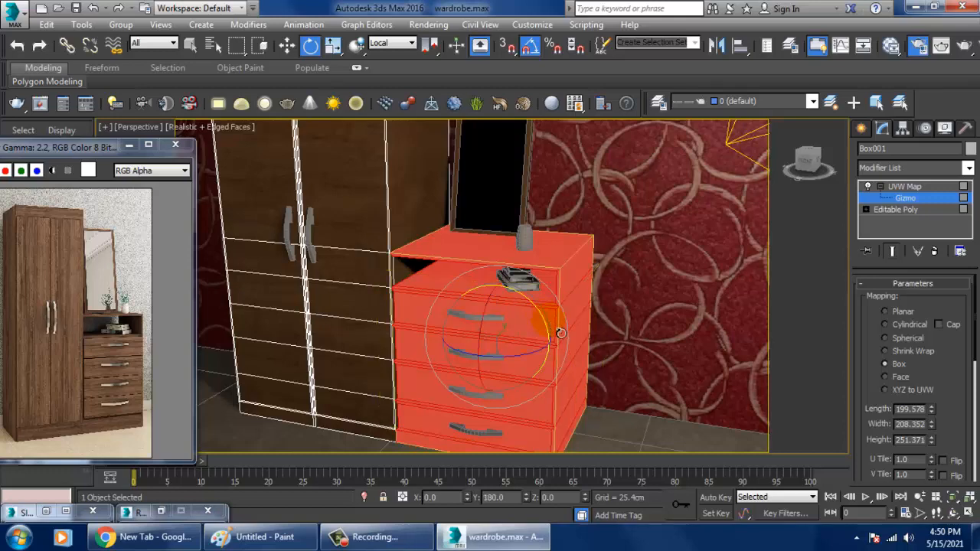
scroll(557, 328, down, 3)
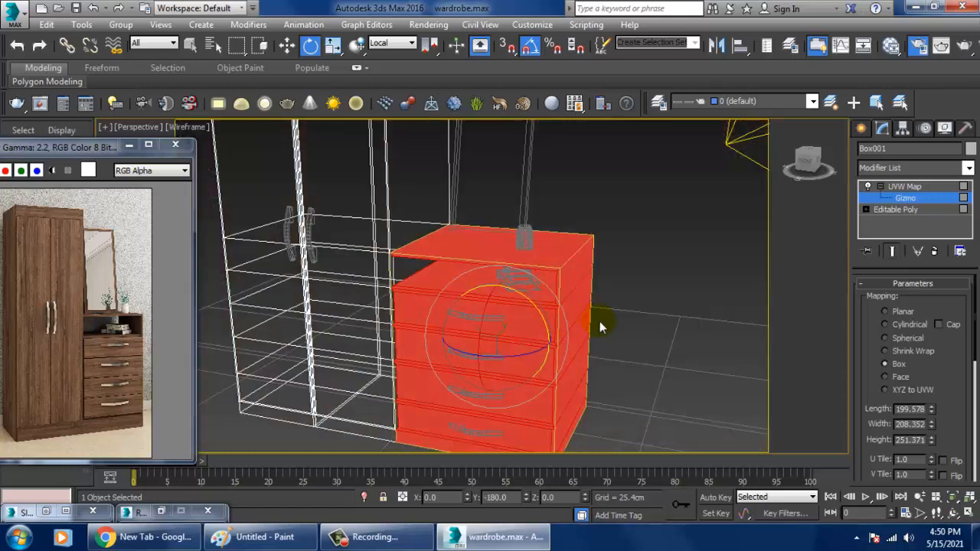
scroll(599, 321, up, 3)
scroll(592, 318, down, 5)
scroll(690, 257, up, 6)
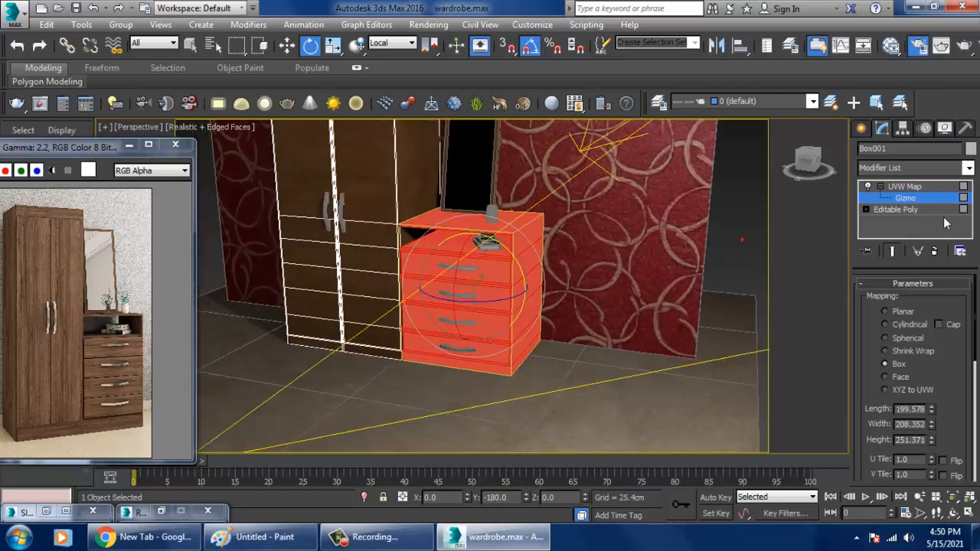
click(802, 224)
click(737, 213)
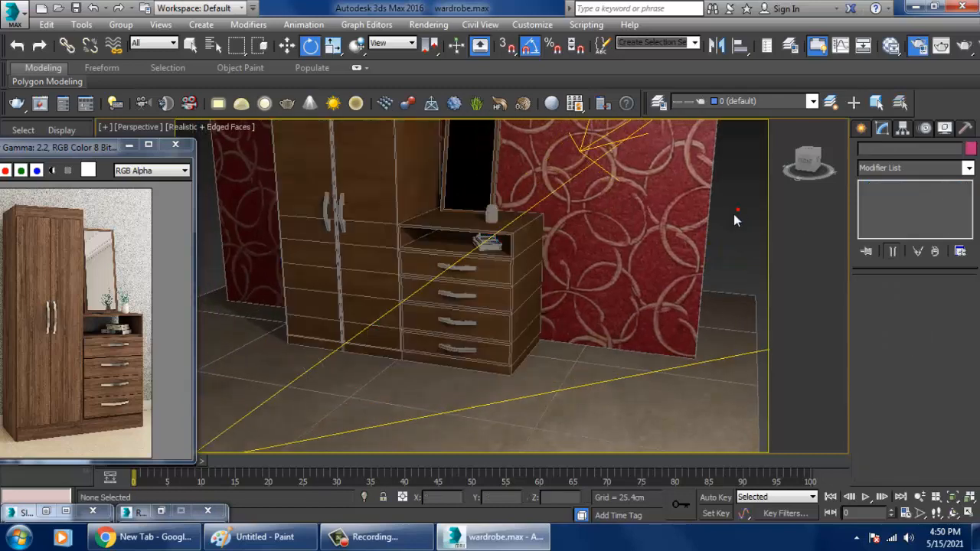
Step: Rotate the drawer unit's UVW Map gizmo 90 degrees about Y, fit the mapping to the polygons and deselect the wardrobe
scroll(503, 296, up, 5)
middle_drag(497, 320, 556, 320)
scroll(555, 319, down, 5)
alt+middle_drag(832, 214, 581, 269)
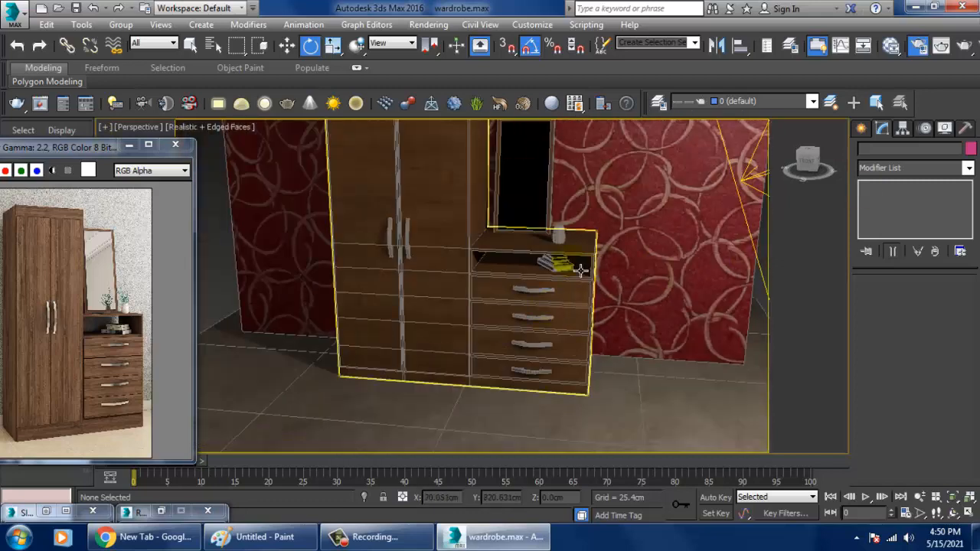
click(594, 317)
click(905, 186)
click(905, 197)
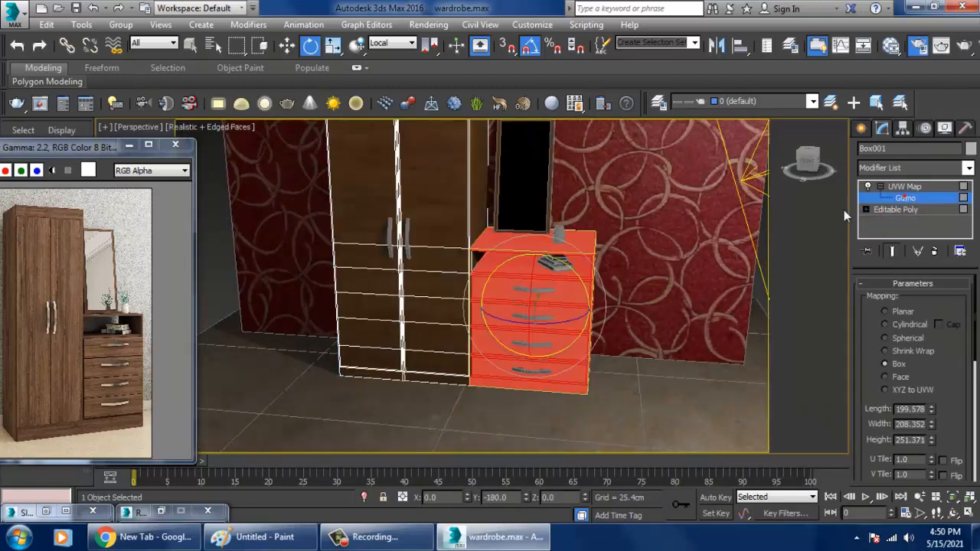
drag(588, 289, 591, 297)
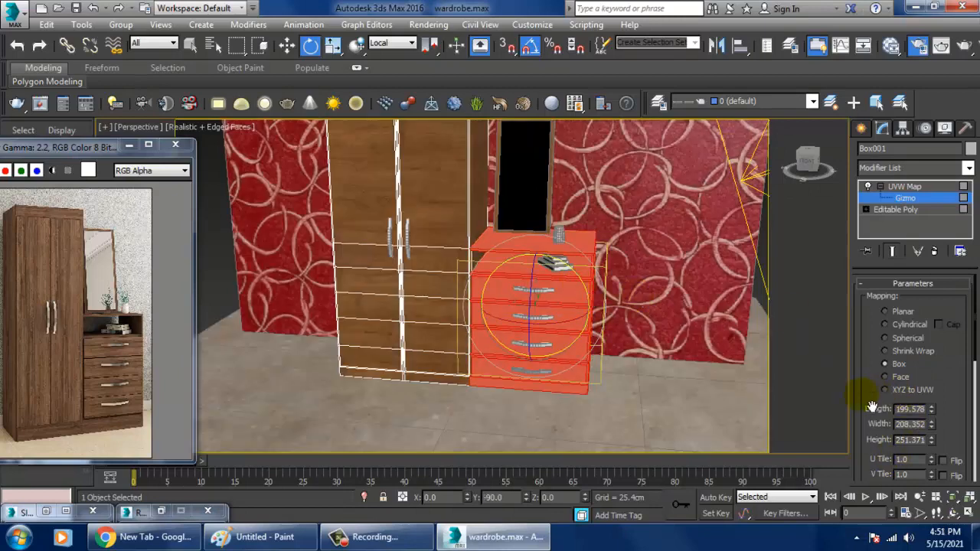
scroll(904, 359, down, 6)
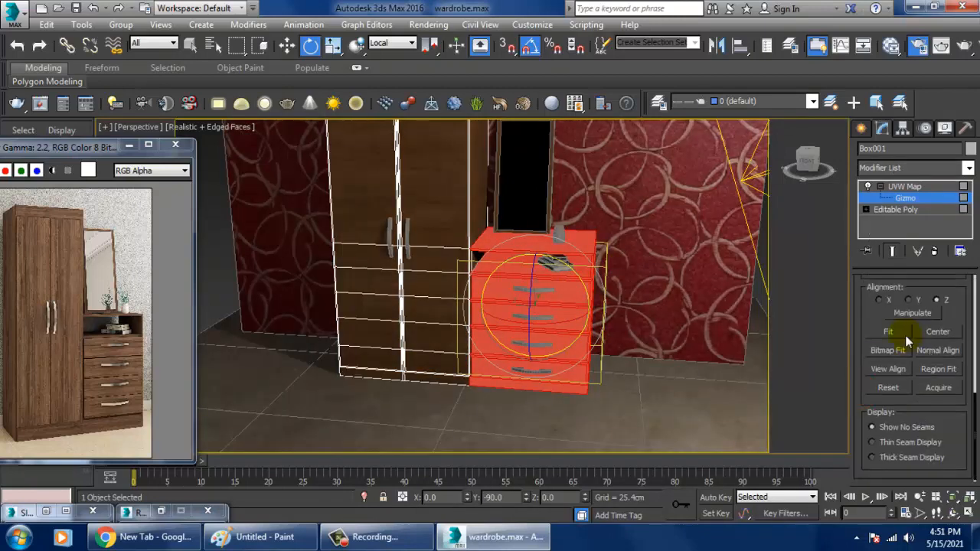
click(905, 336)
click(904, 188)
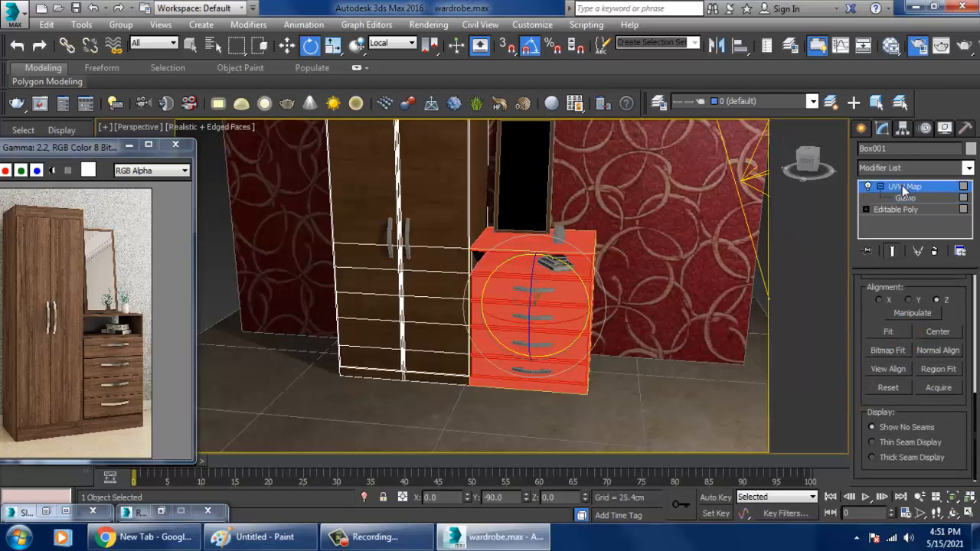
click(813, 234)
Step: Check the wood grain on the drawers, then collapse the wardrobe and its UVW Map into an editable poly
scroll(498, 258, up, 5)
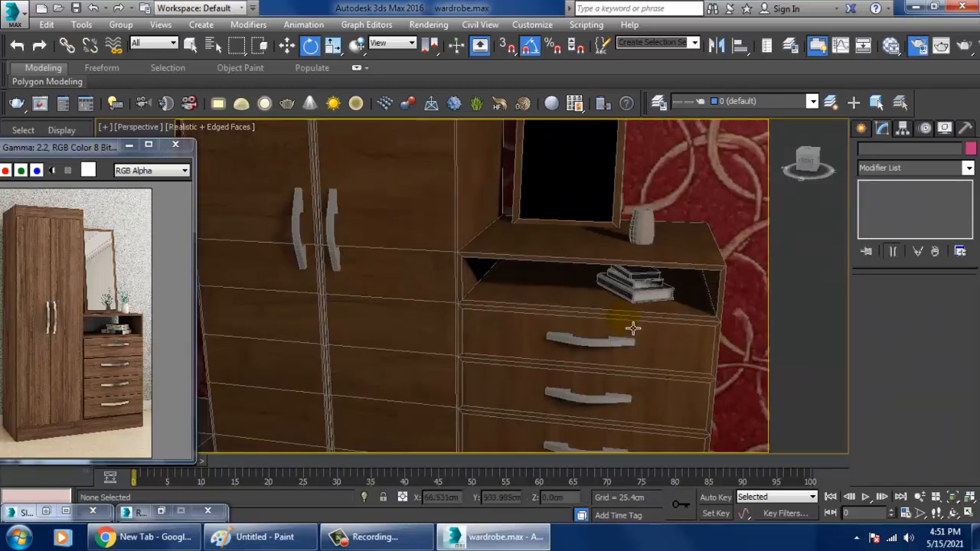
scroll(633, 327, down, 5)
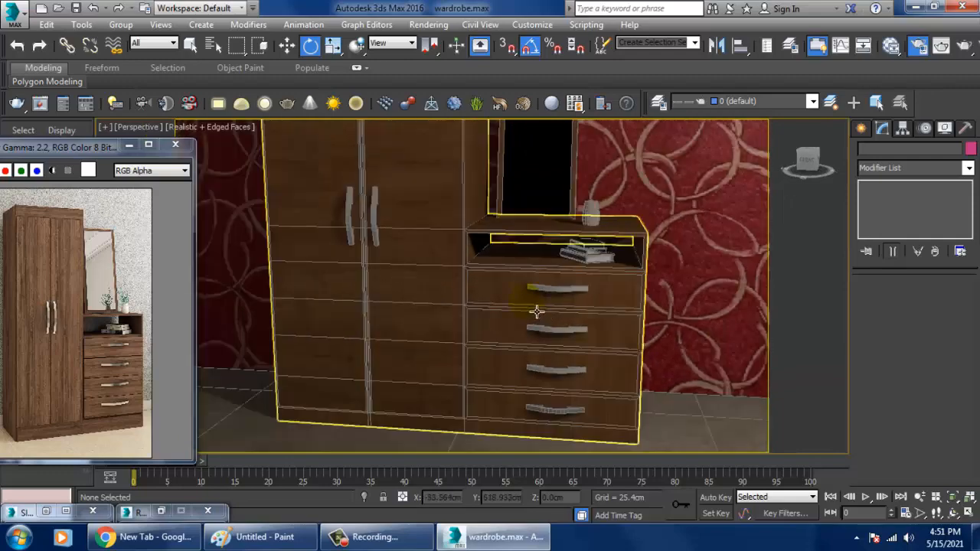
scroll(536, 310, up, 8)
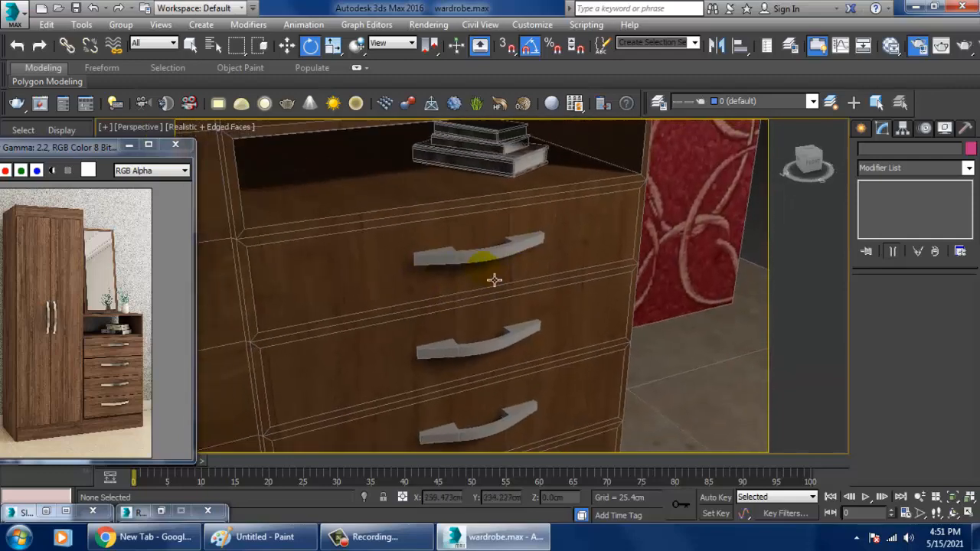
scroll(495, 281, down, 2)
alt+middle_drag(495, 280, 528, 293)
scroll(527, 293, up, 5)
click(470, 264)
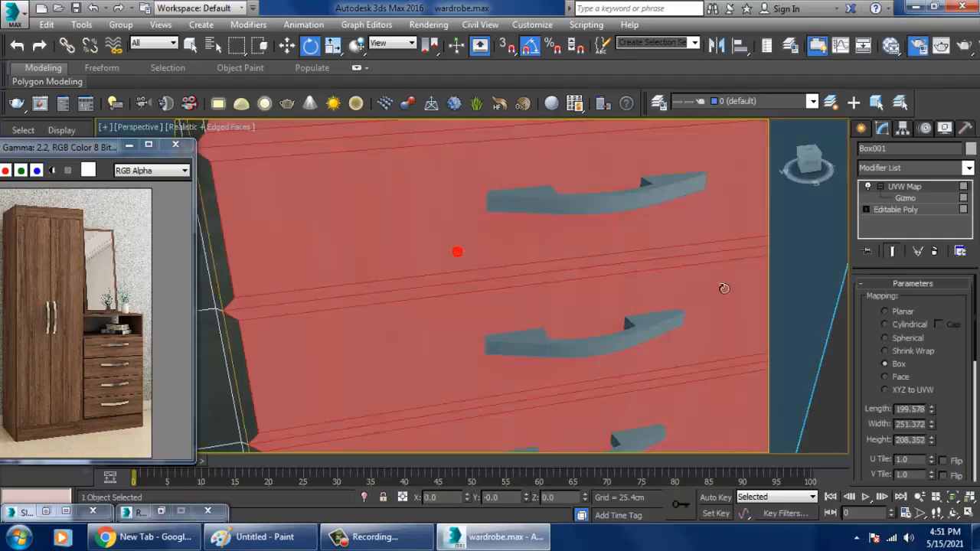
right_click(392, 180)
click(609, 346)
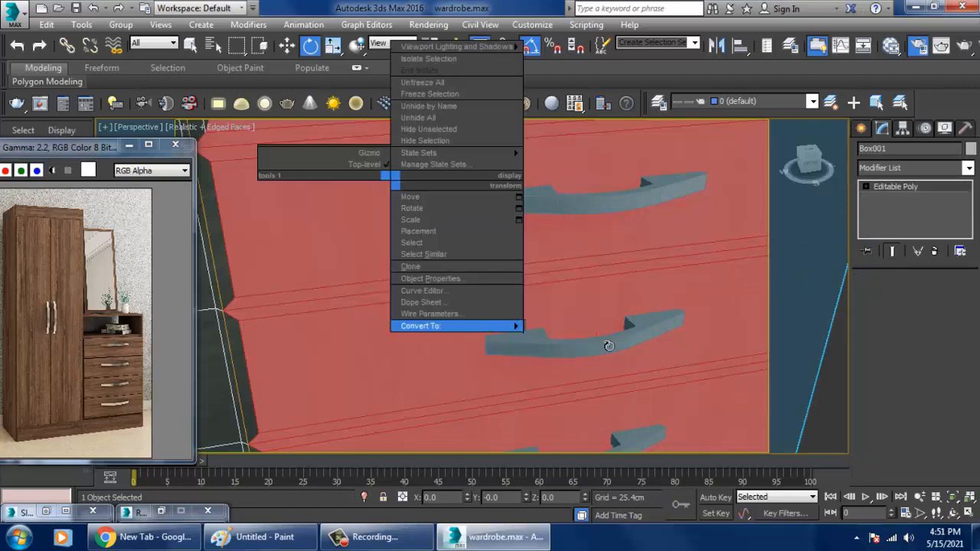
Step: Select the four drawer front polygons and move them outward about 2.7 cm along Y in the View coordinate system
click(928, 301)
click(381, 221)
scroll(482, 353, down, 2)
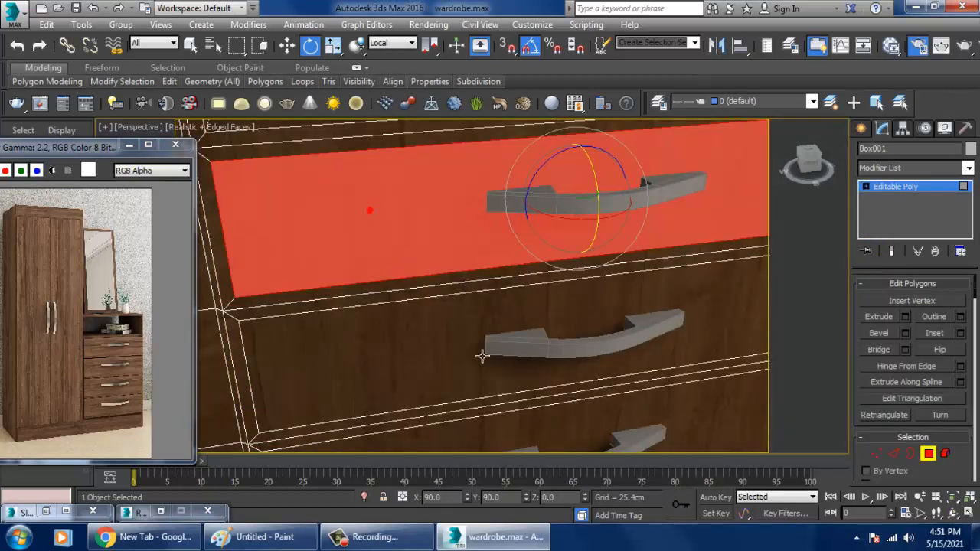
ctrl+click(468, 357)
scroll(486, 368, down, 2)
middle_drag(486, 368, 517, 264)
ctrl+click(462, 389)
ctrl+click(491, 410)
alt+middle_drag(523, 329, 540, 295)
key(w)
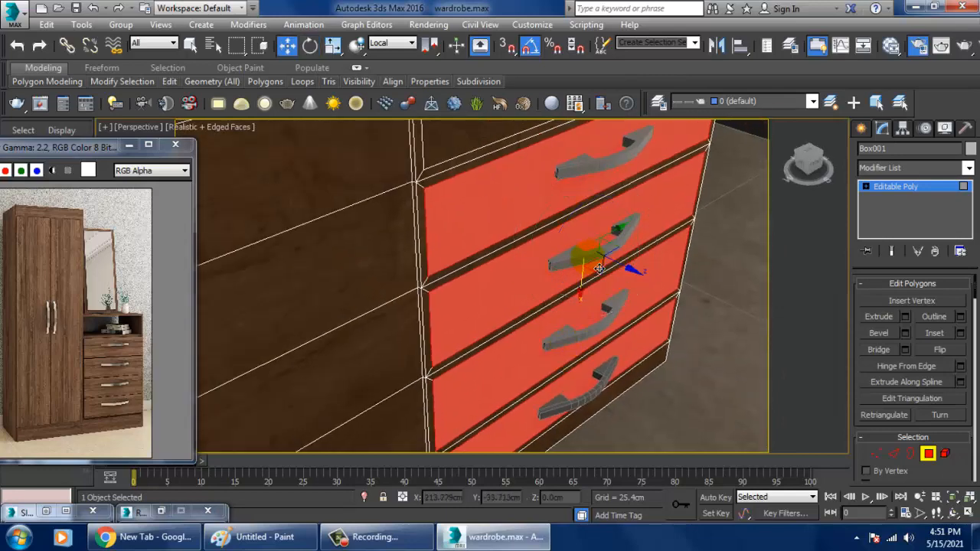
click(393, 47)
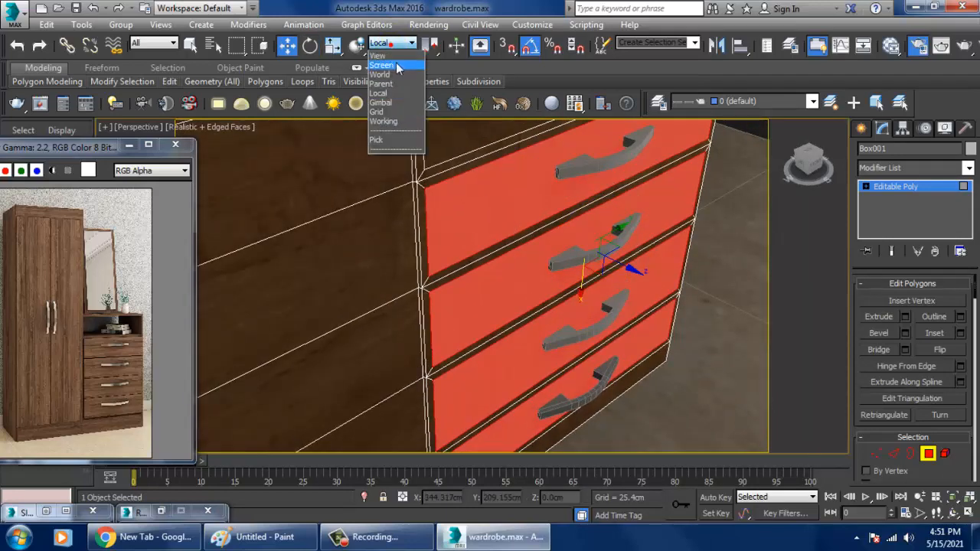
click(390, 63)
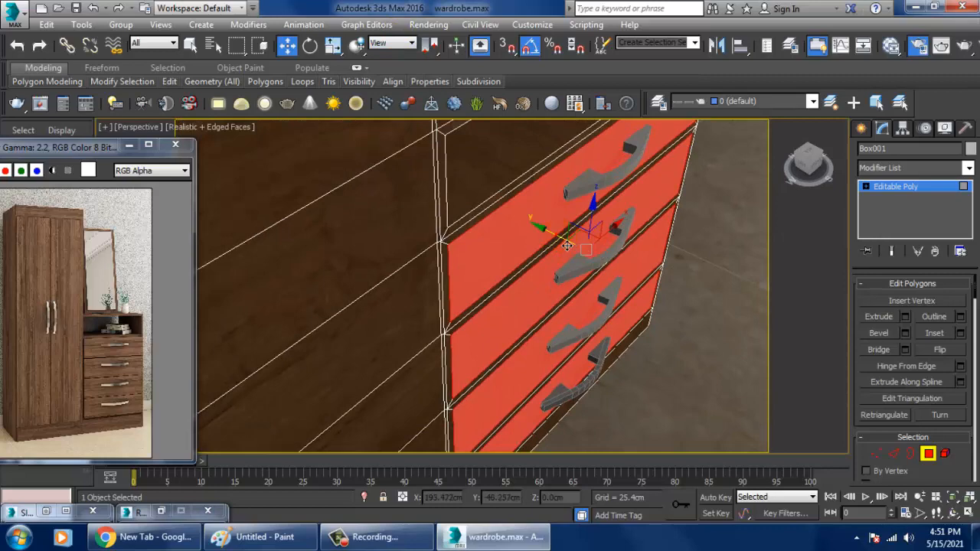
drag(567, 245, 572, 246)
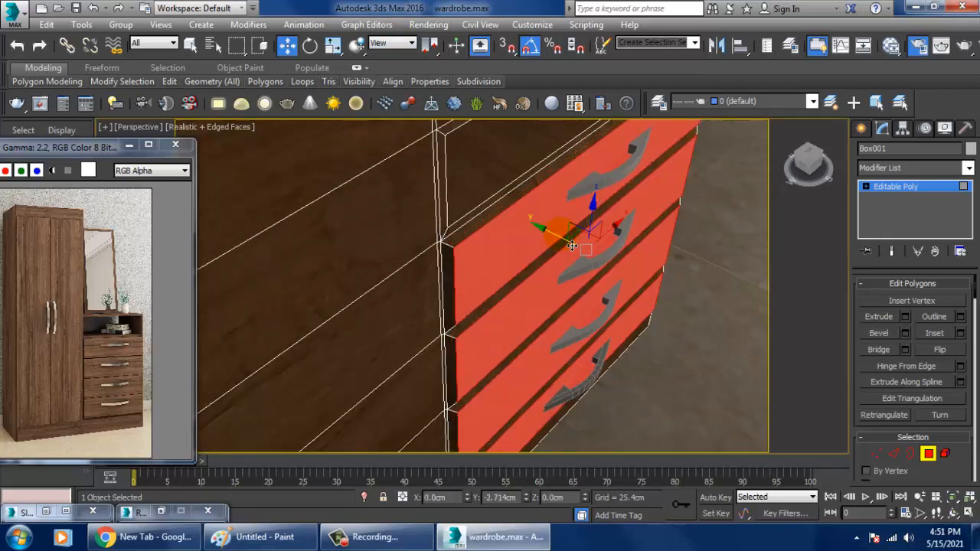
Step: Deselect the drawer fronts, inspect the raised drawers and leave polygon editing on the wardrobe
scroll(572, 246, down, 5)
alt+middle_drag(623, 266, 368, 197)
scroll(348, 188, down, 4)
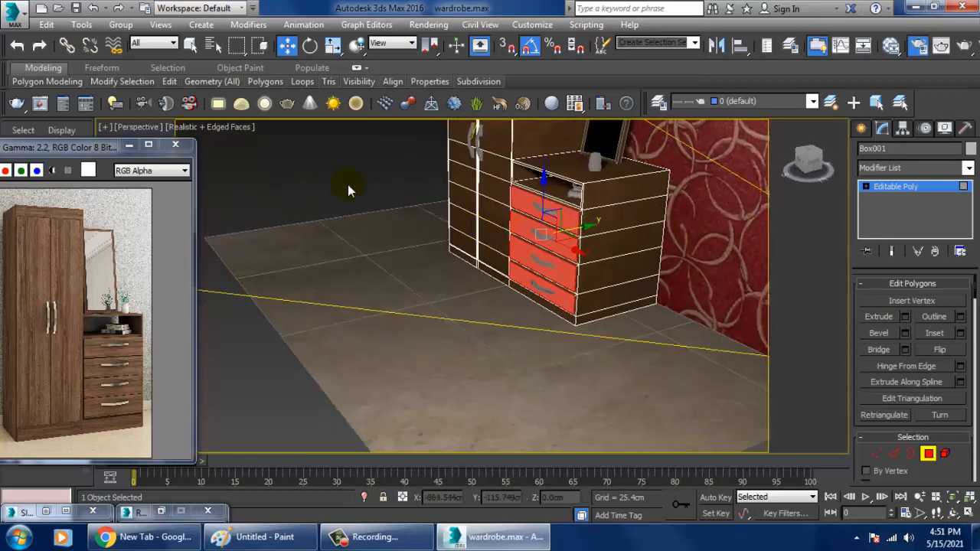
click(328, 175)
alt+middle_drag(755, 329, 638, 324)
scroll(617, 324, up, 4)
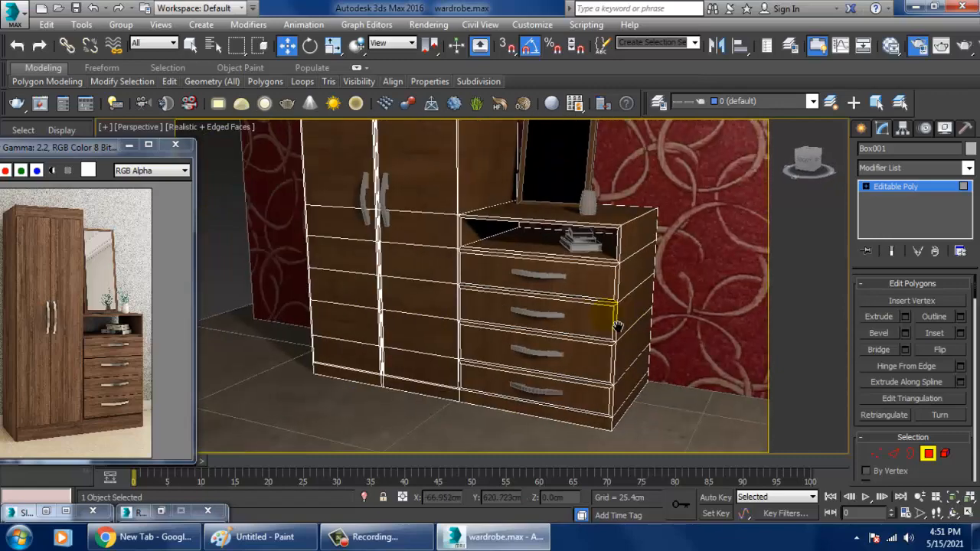
scroll(606, 316, down, 5)
scroll(598, 345, up, 5)
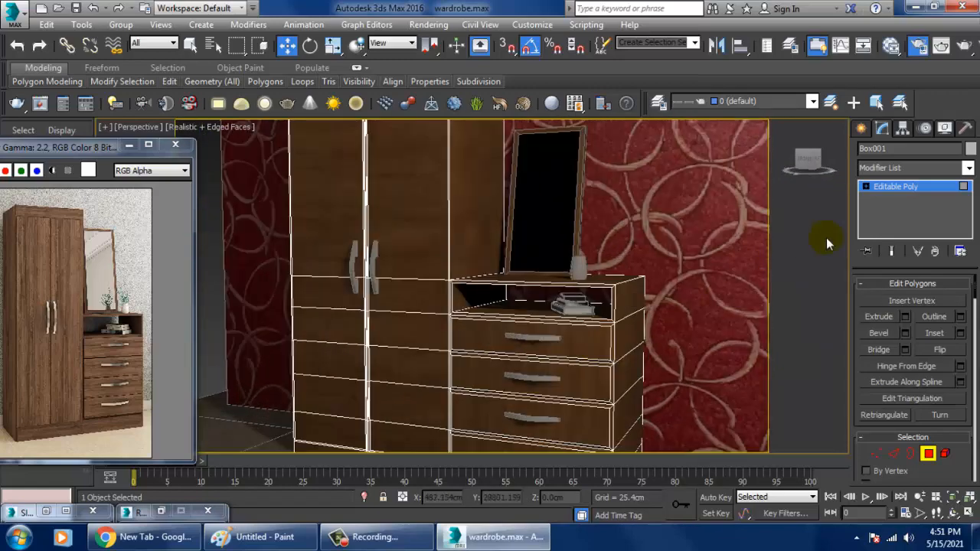
click(894, 187)
Step: Frame the whole wardrobe from the drawer side, switch to Expert Mode and start a V-Ray render
scroll(599, 342, up, 2)
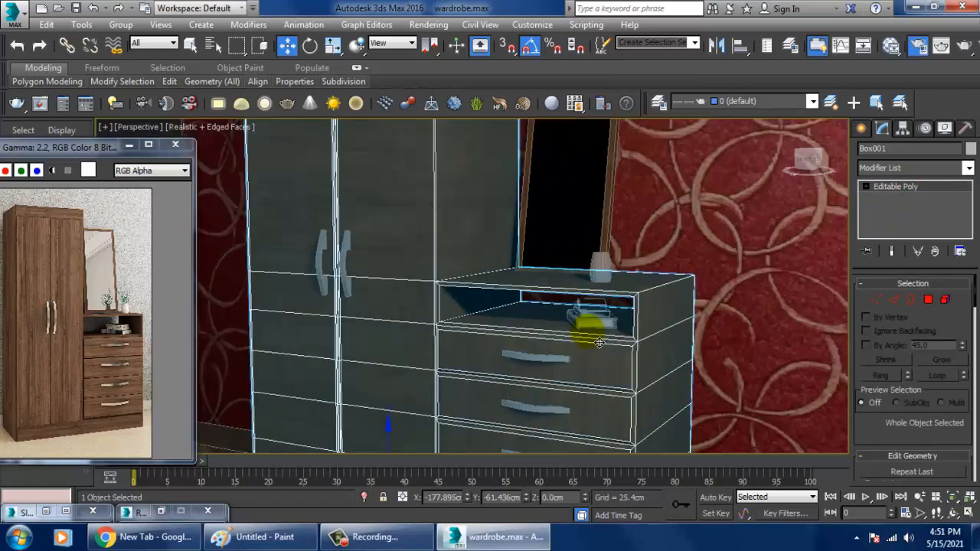
scroll(598, 342, down, 6)
scroll(595, 313, up, 2)
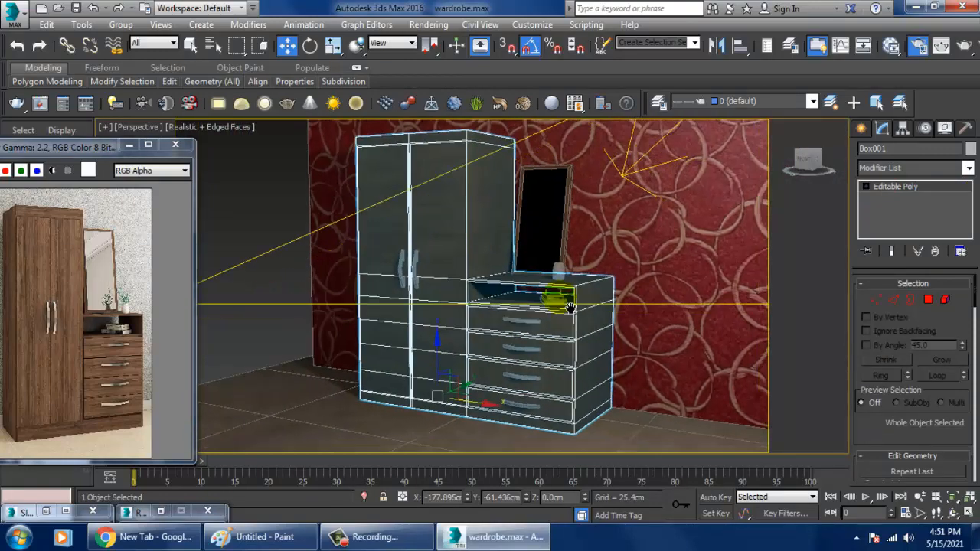
alt+middle_drag(570, 306, 585, 329)
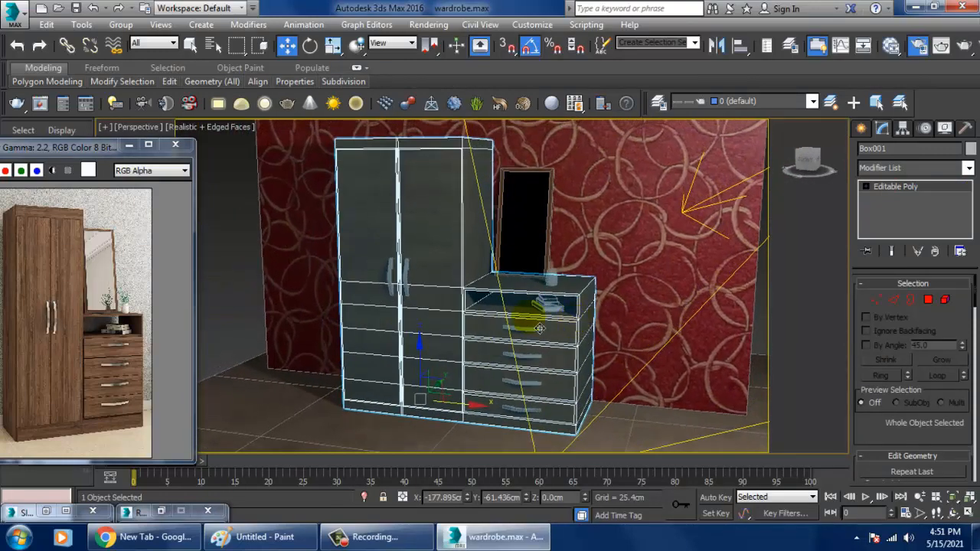
key(ctrl+x)
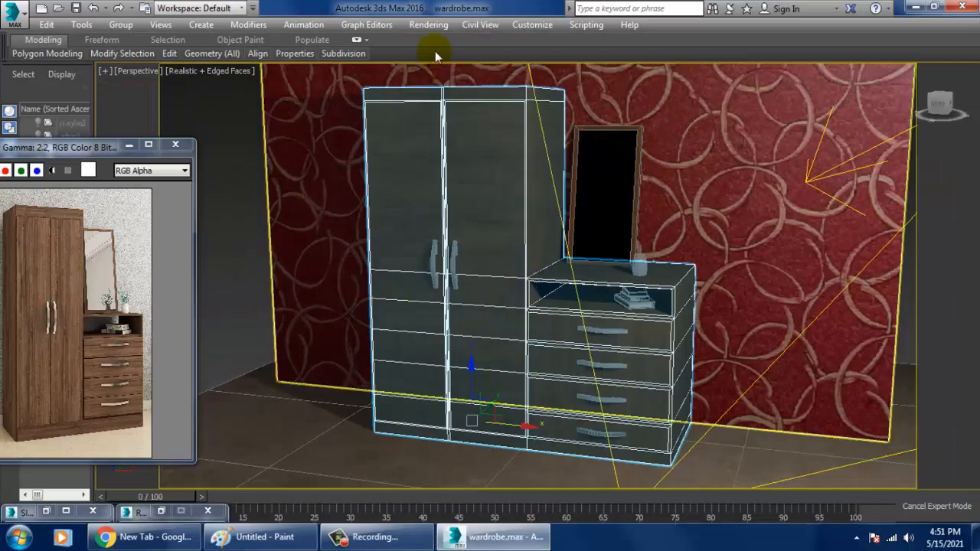
click(428, 24)
click(435, 35)
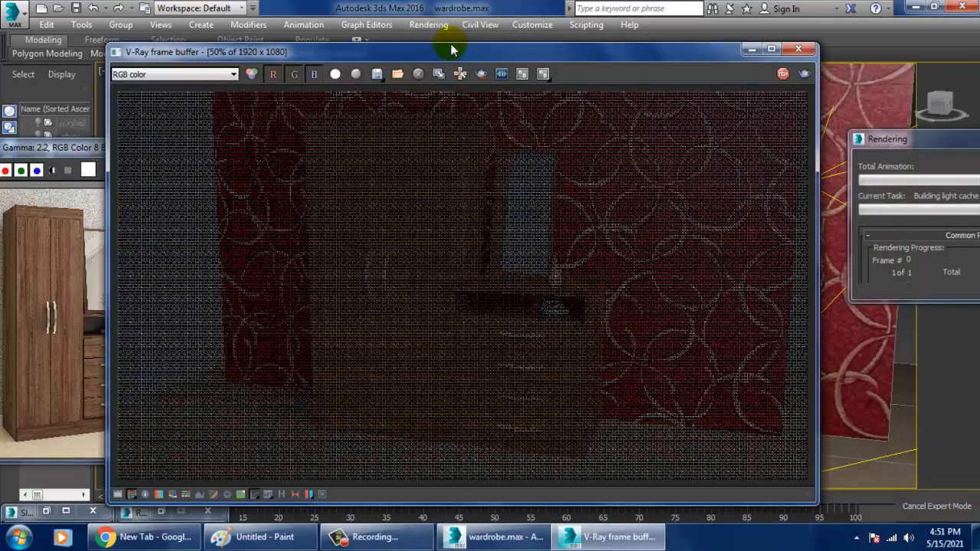